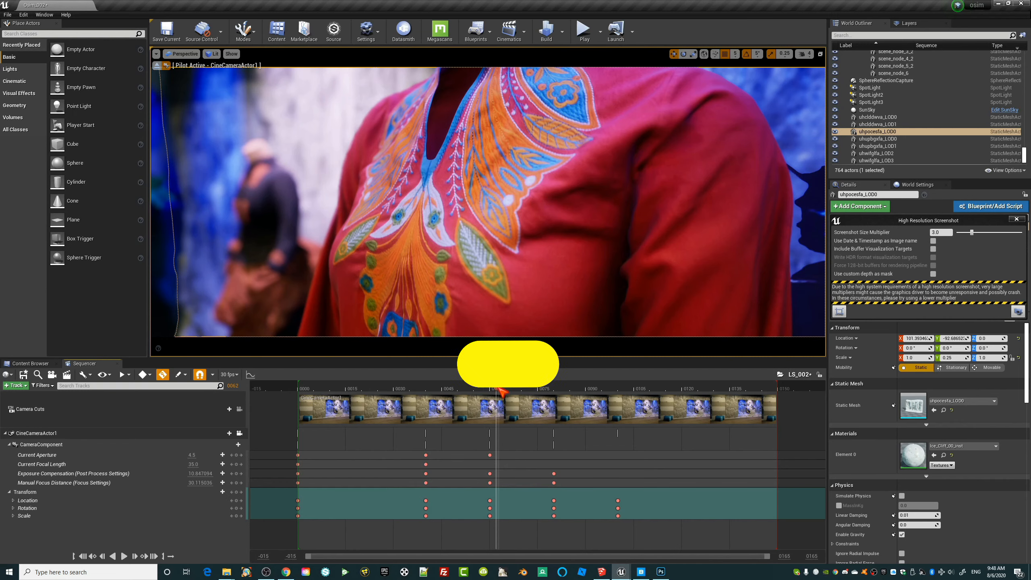
Preview the camera sequence by scrubbing back a few frames and forward to frame 100
drag(498, 388, 487, 388)
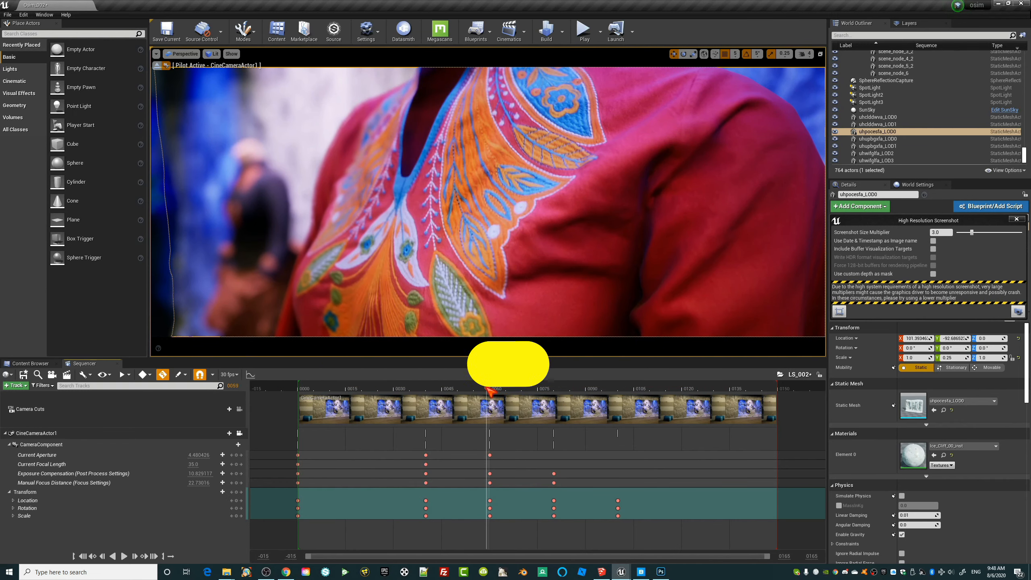
drag(493, 390, 621, 400)
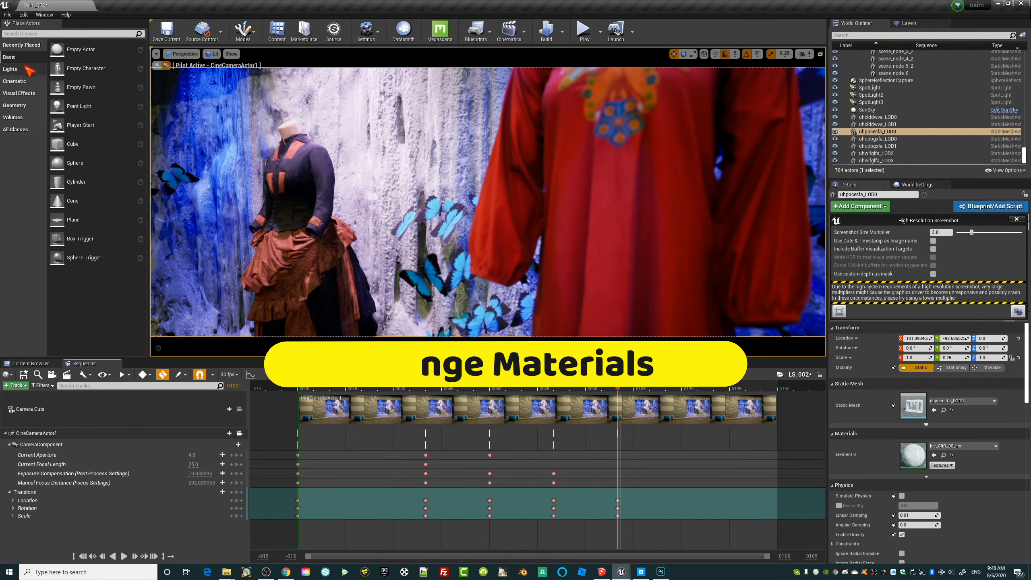
Save the current level and save a copy of it as Osim_003
click(7, 15)
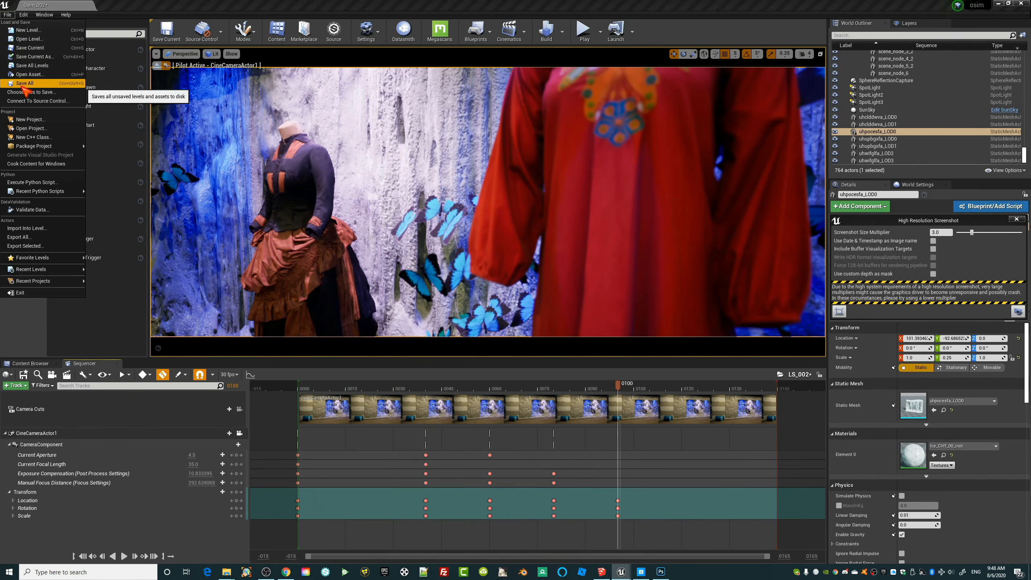
click(31, 48)
click(7, 15)
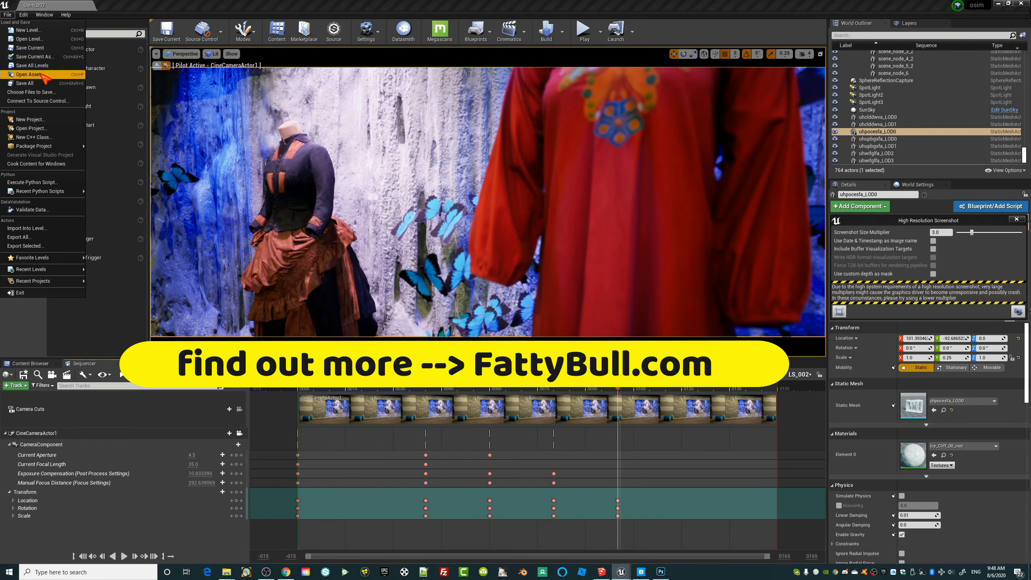
click(33, 57)
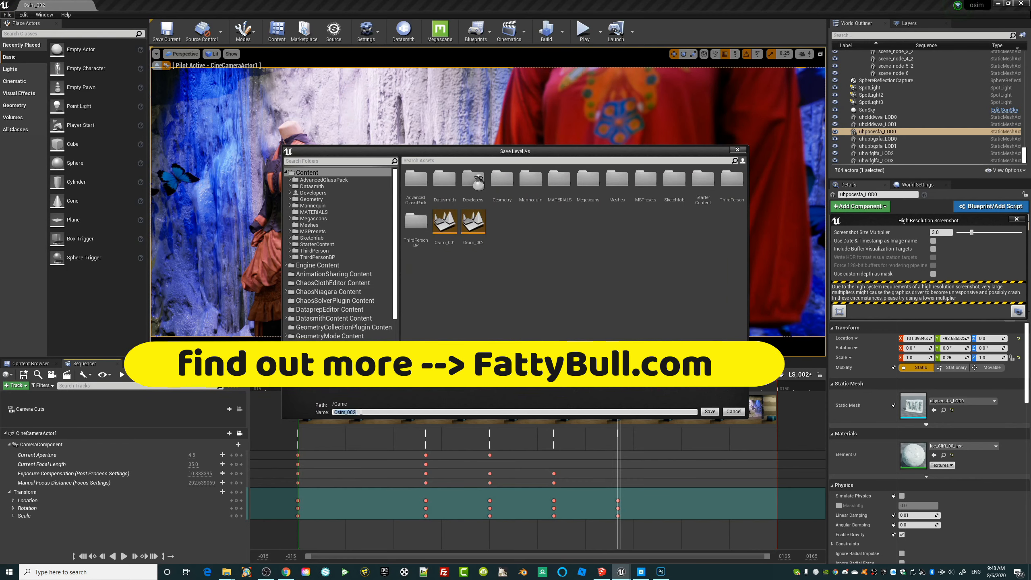
text(Osim_003)
key(Return)
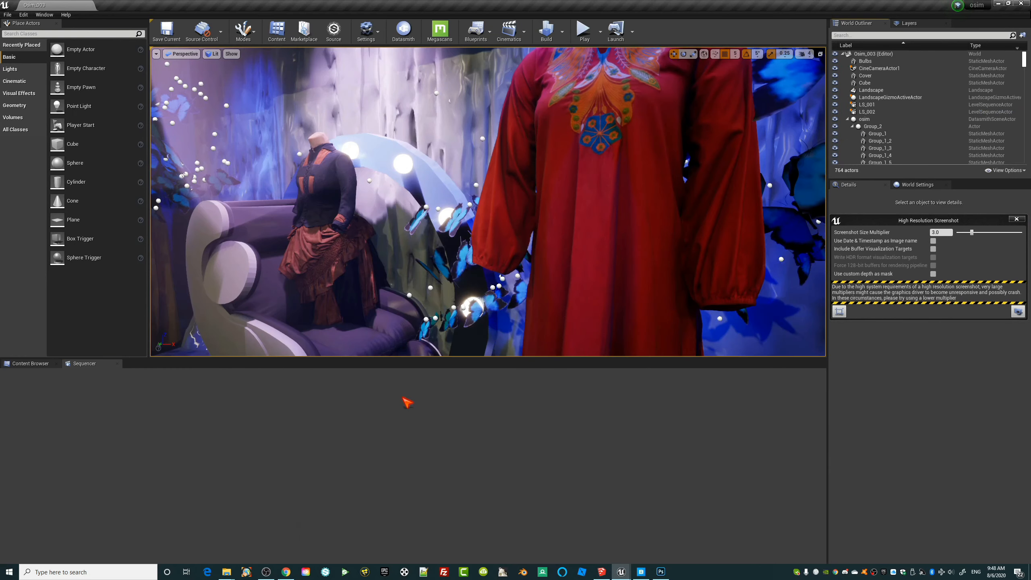
Switch to SketchUp and examine the original OSIM storefront model, its window display group and the overall facade
right_drag(410, 264, 422, 286)
click(593, 565)
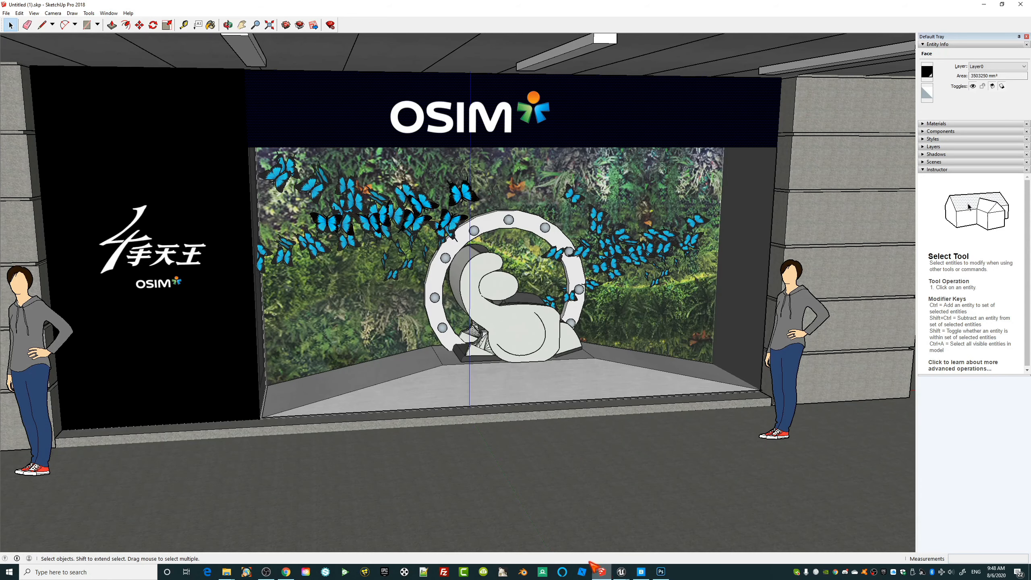
right_click(479, 289)
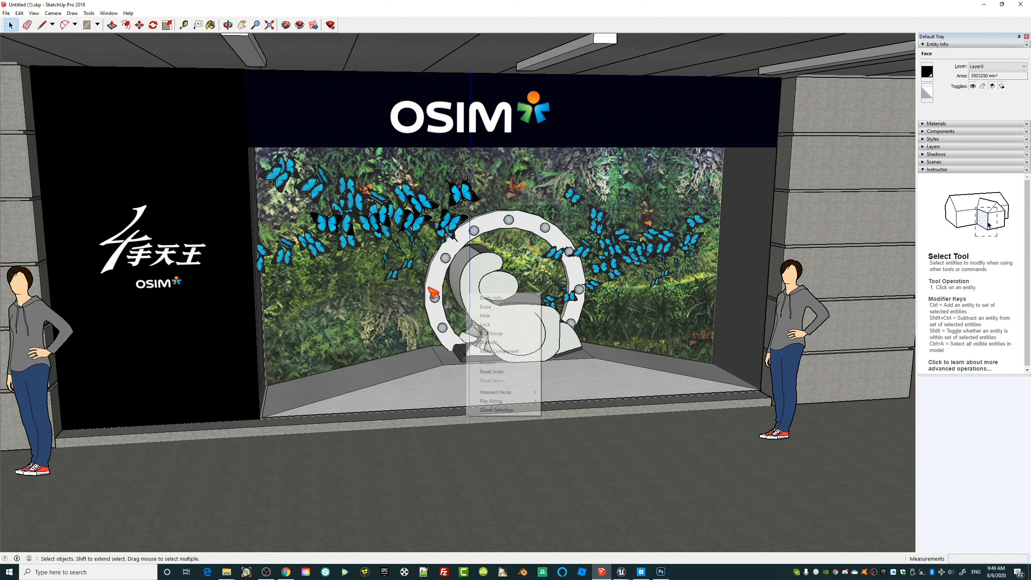
click(621, 21)
right_click(489, 370)
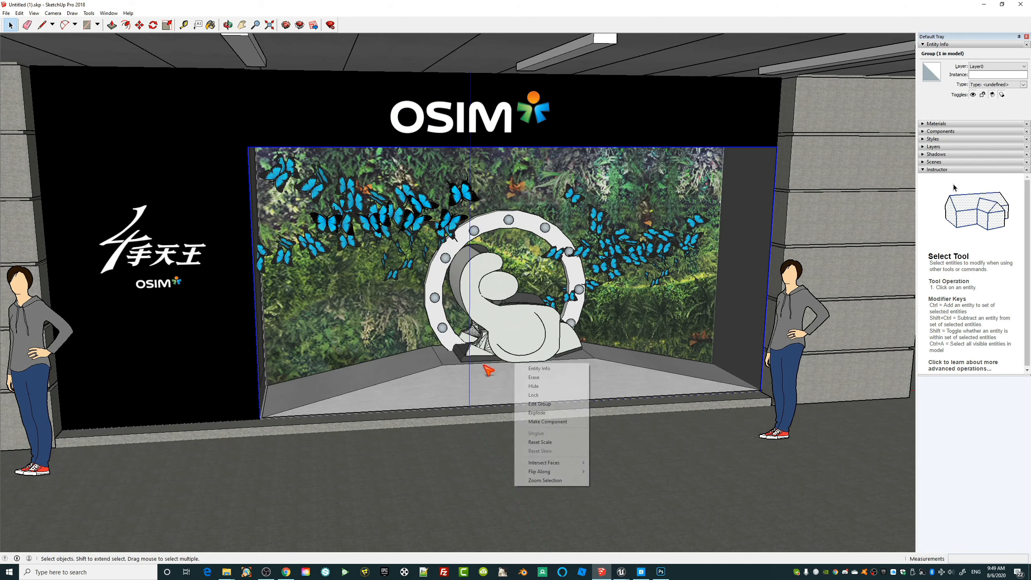
click(457, 352)
scroll(462, 359, down, 3)
right_click(532, 373)
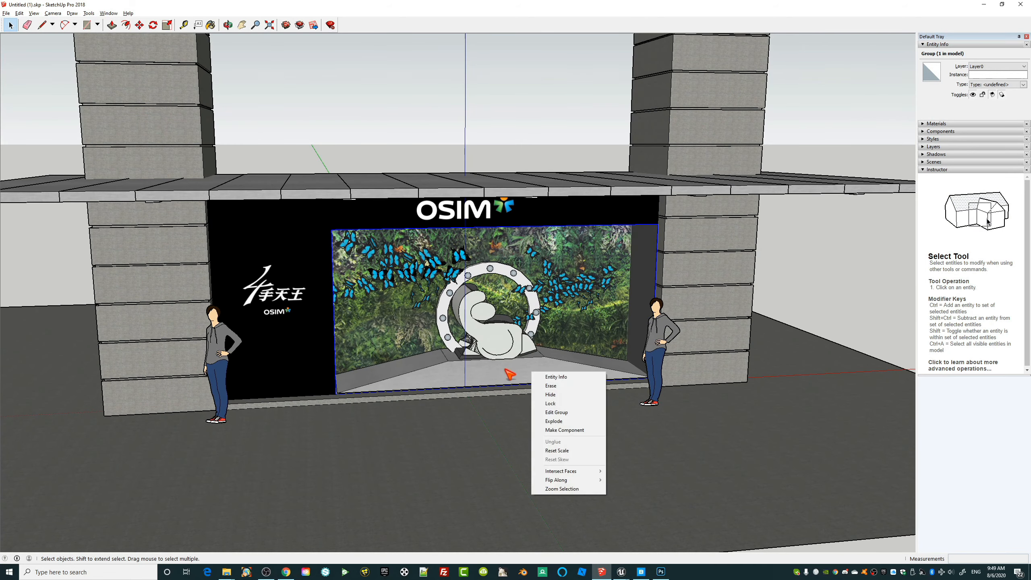
click(508, 371)
mouse_move(484, 368)
middle_down()
mouse_move(526, 335)
mouse_move(497, 345)
mouse_move(506, 340)
middle_up()
Switch to Chrome and view the source model's SOGO Window Display page on 3D Warehouse
click(286, 571)
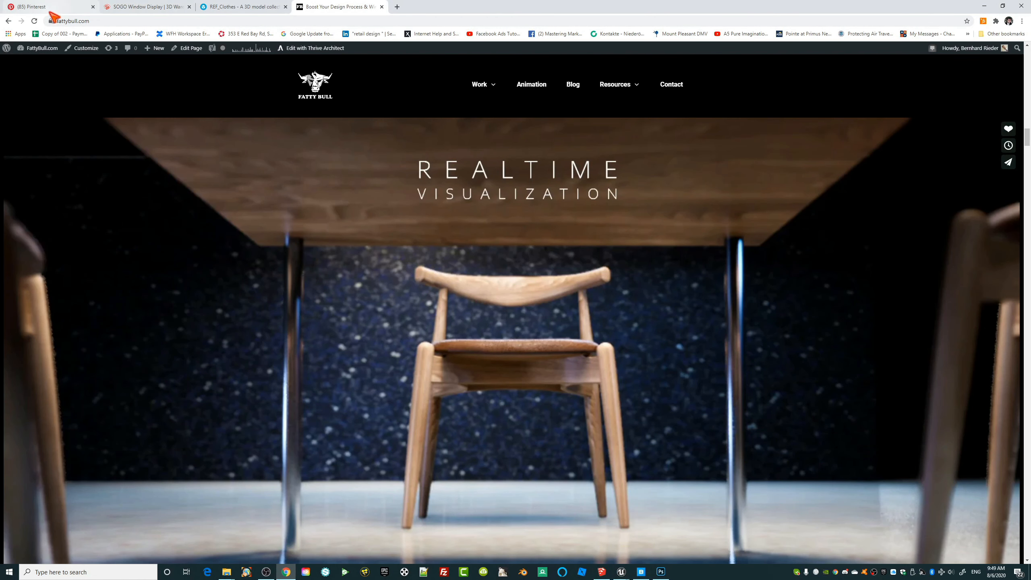
click(148, 7)
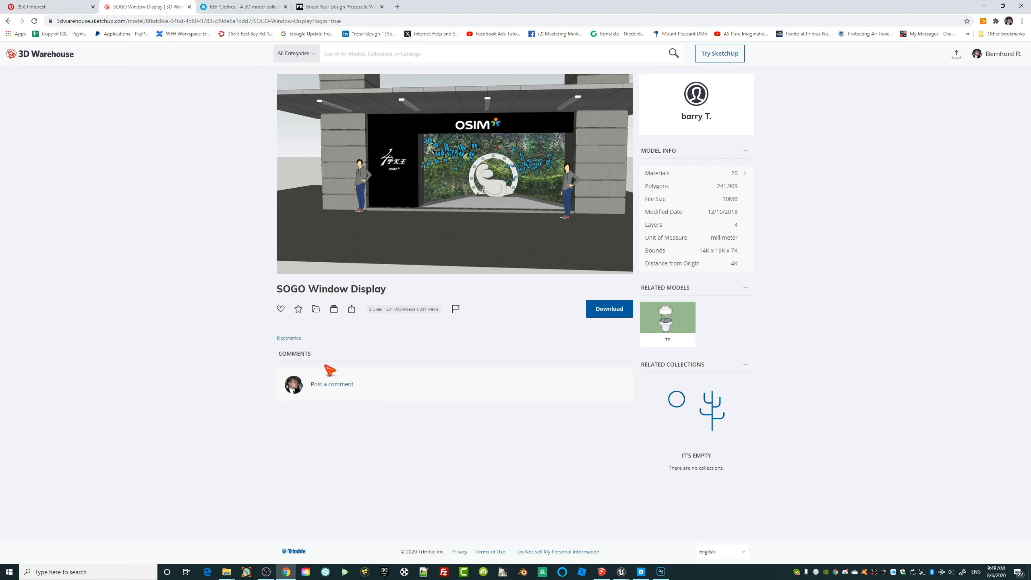
mouse_move(476, 210)
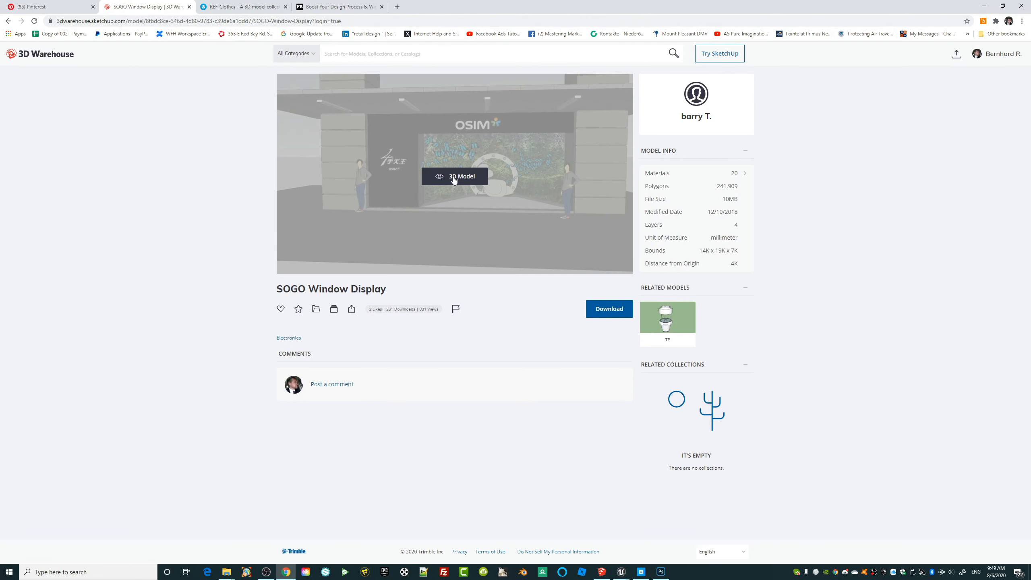
click(453, 177)
Return to SketchUp and inspect the storefront from the front, picking the butterfly group and the stone pillar beside the display
click(599, 572)
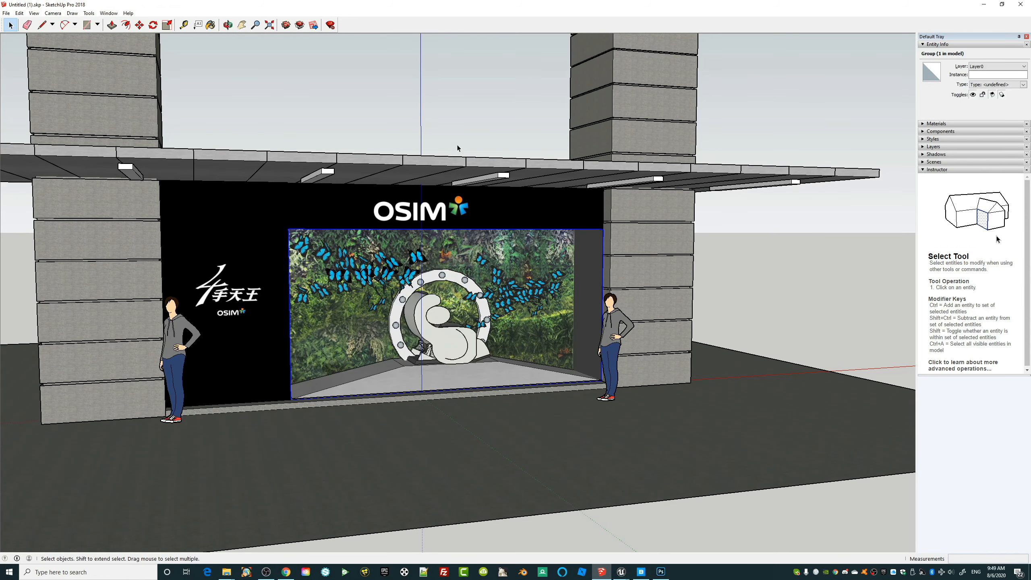
ctrl+click(504, 307)
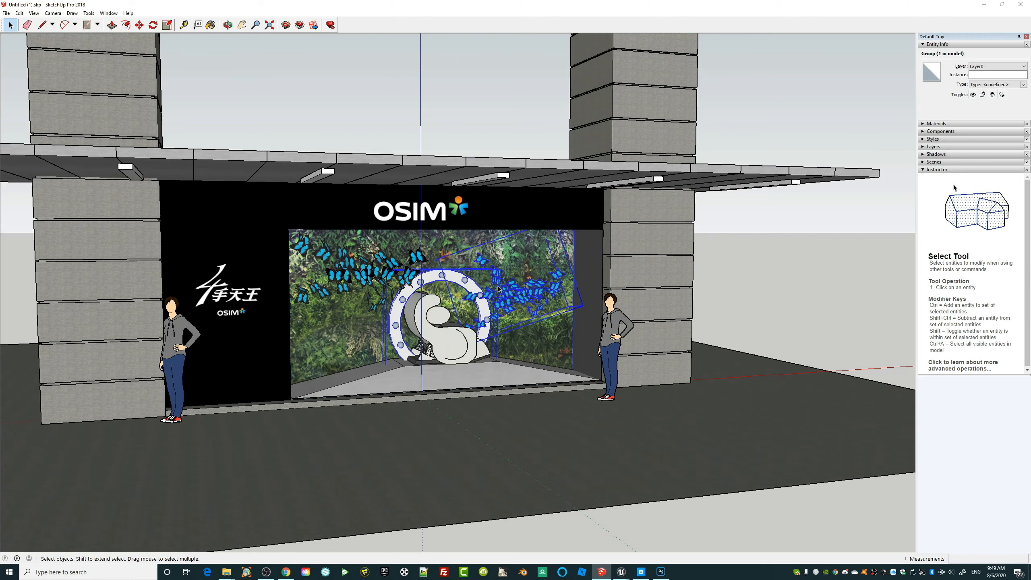
middle_drag(459, 303, 422, 309)
click(637, 274)
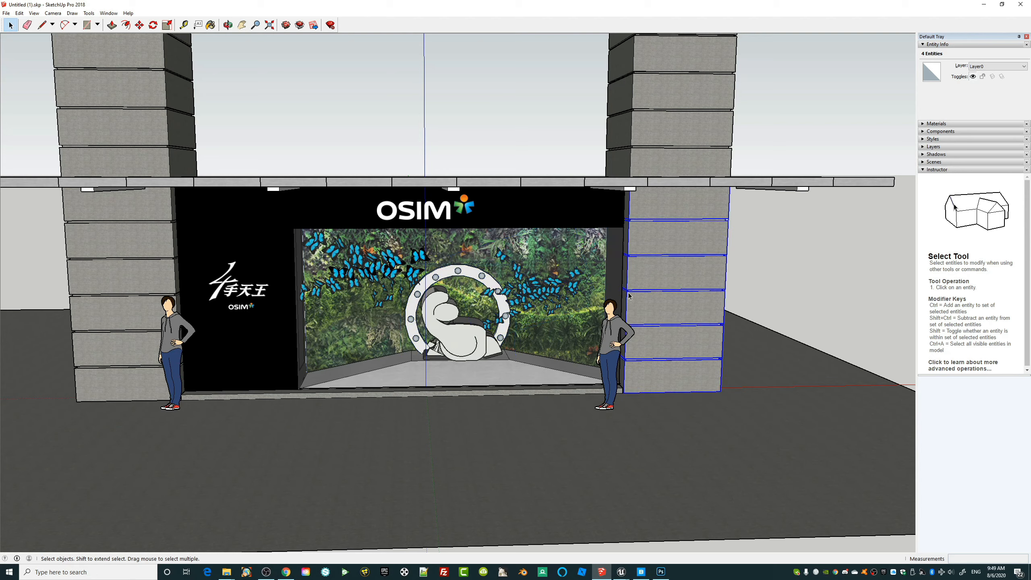
Switch back to Unreal Editor and open the Osim_001 level from the Content folder
mouse_move(627, 572)
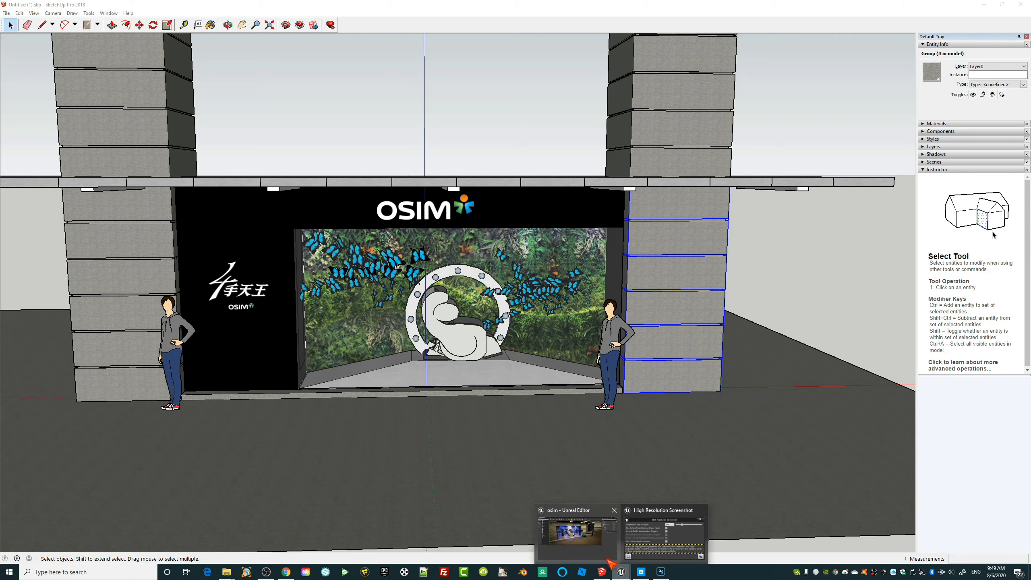
click(600, 545)
right_drag(487, 202, 499, 179)
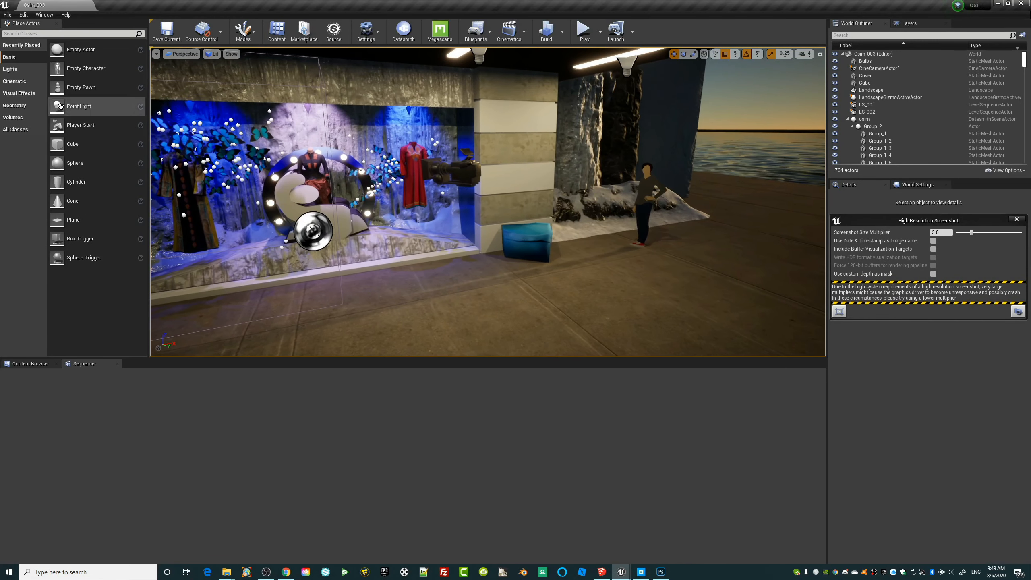
click(7, 15)
click(24, 39)
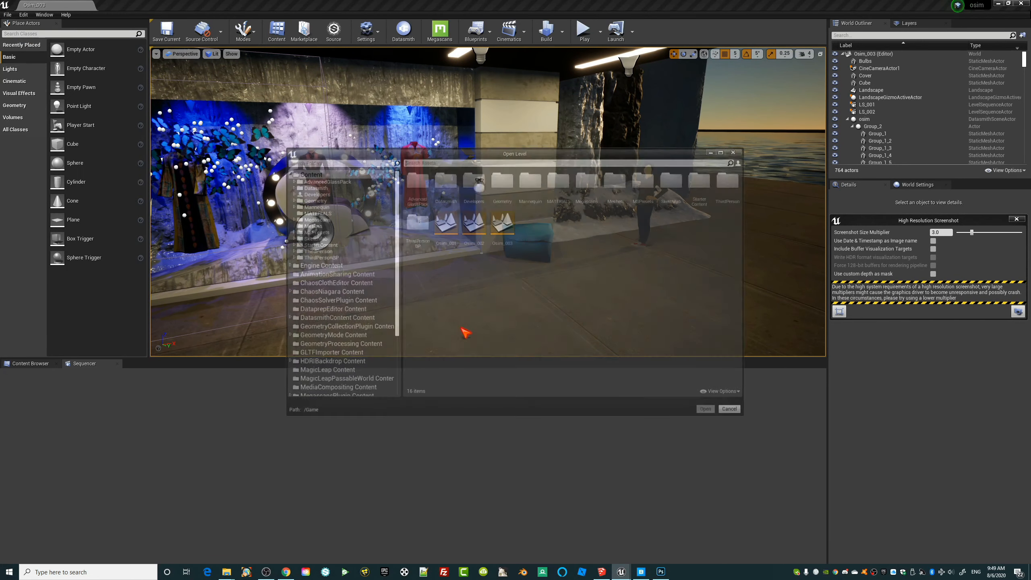
click(445, 223)
click(709, 412)
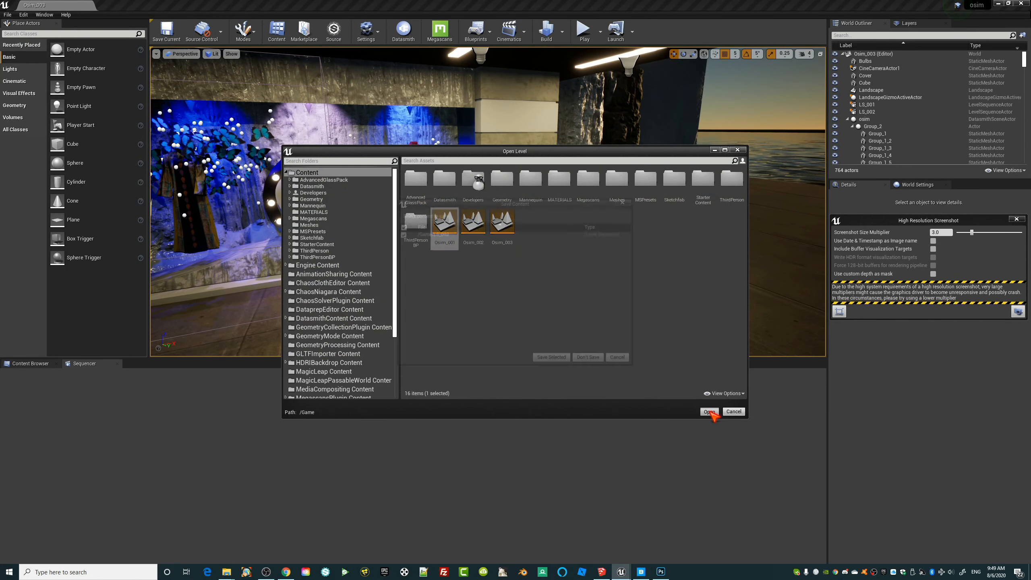
click(566, 361)
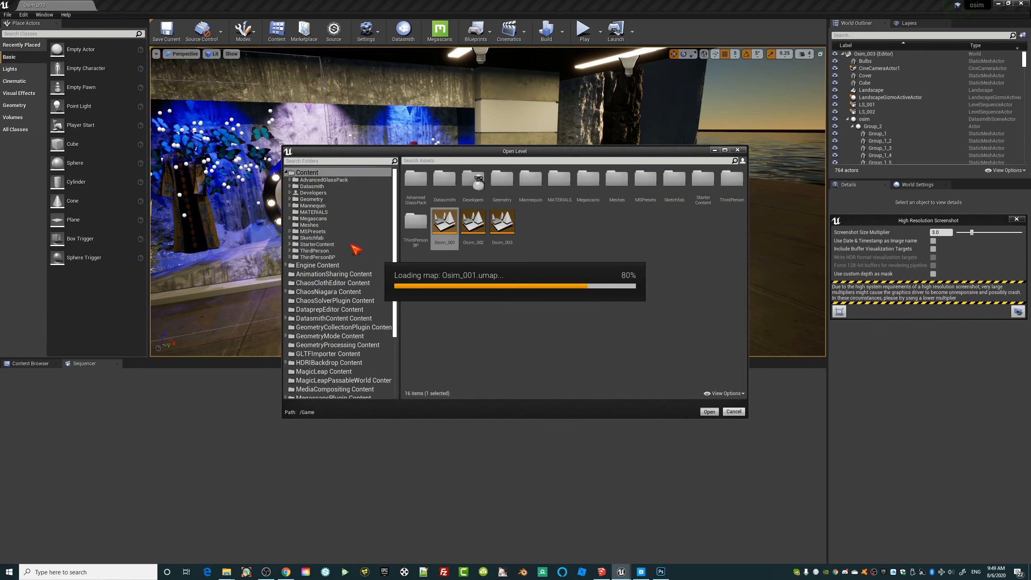
Search the level's actors for "sun", select the SunSky actor and close the High Resolution Screenshot window
right_drag(535, 243, 567, 230)
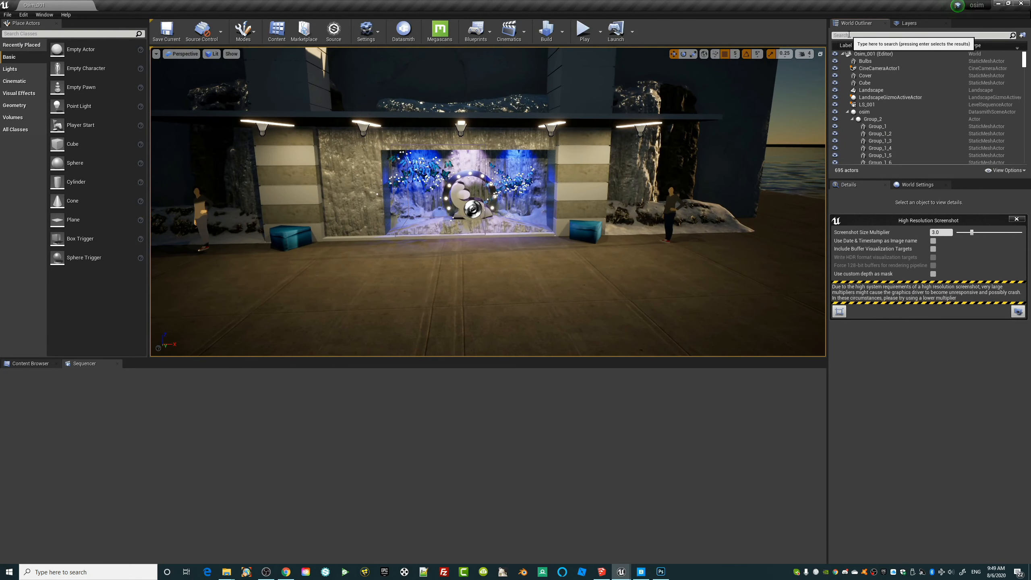
click(848, 35)
text(sun)
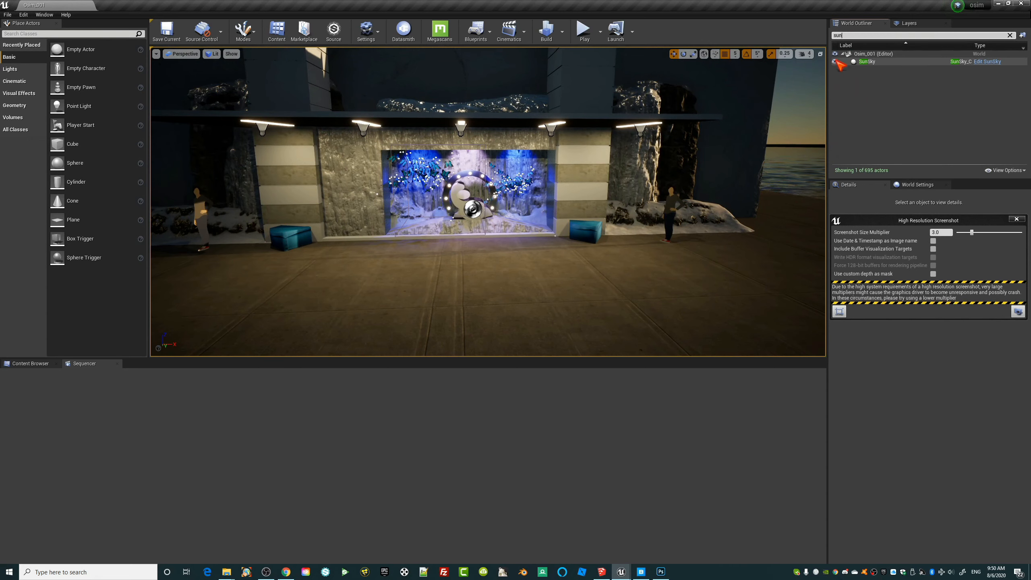
click(868, 62)
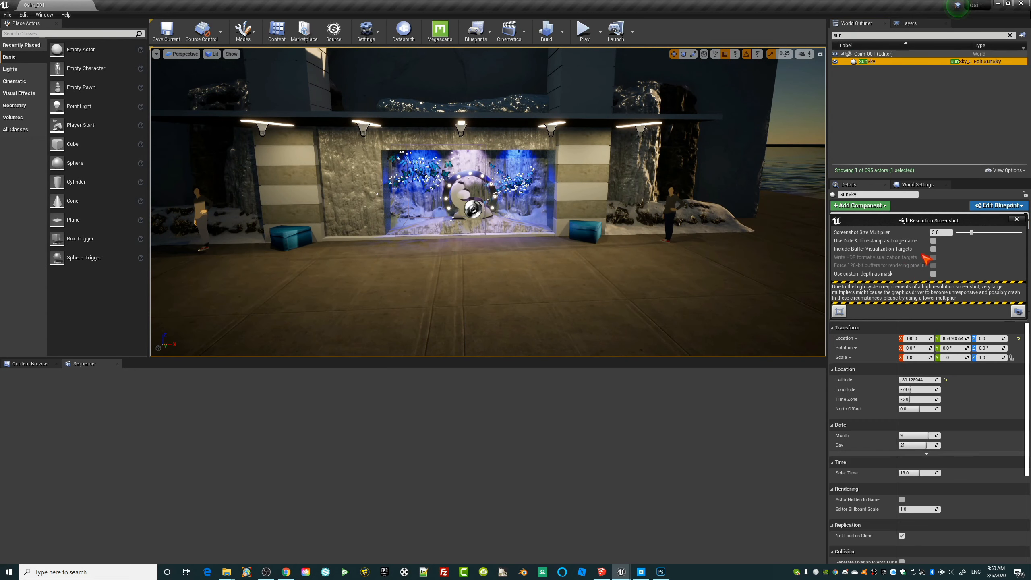
click(1016, 219)
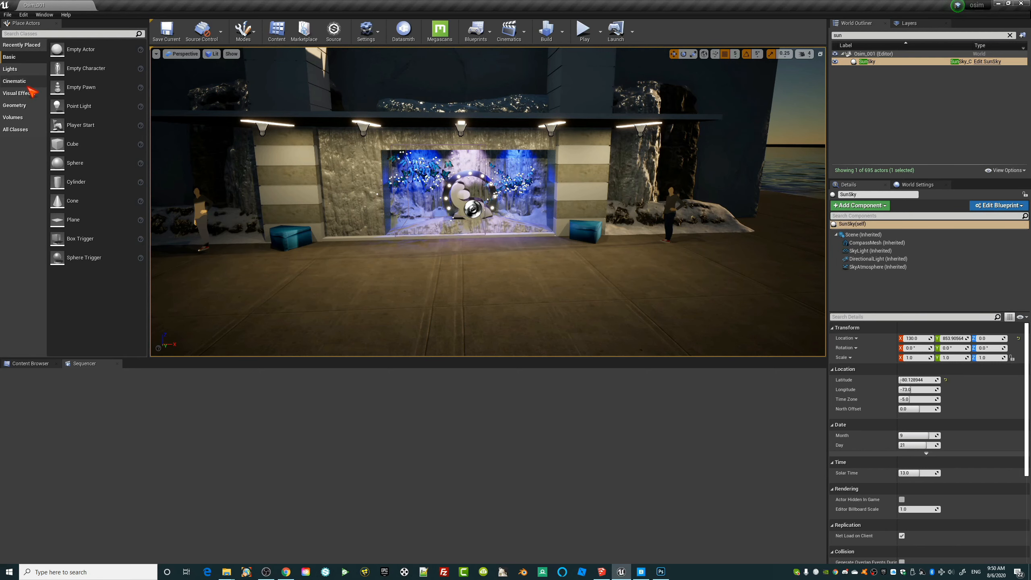
Place an HDRI Backdrop on the ground in front of the storefront and lower its projection center to Z 160
click(12, 69)
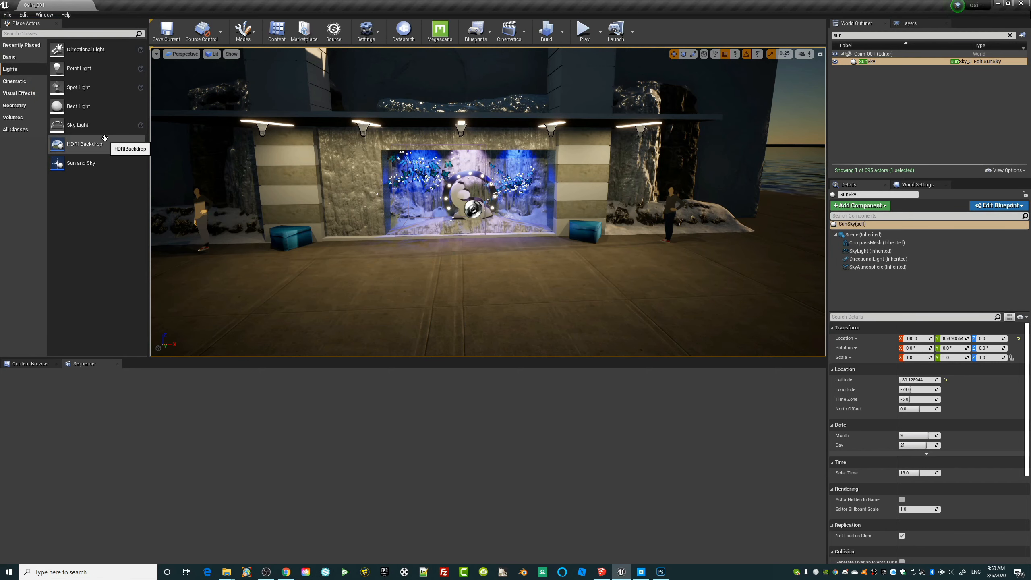
drag(104, 138, 432, 277)
right_drag(557, 259, 604, 246)
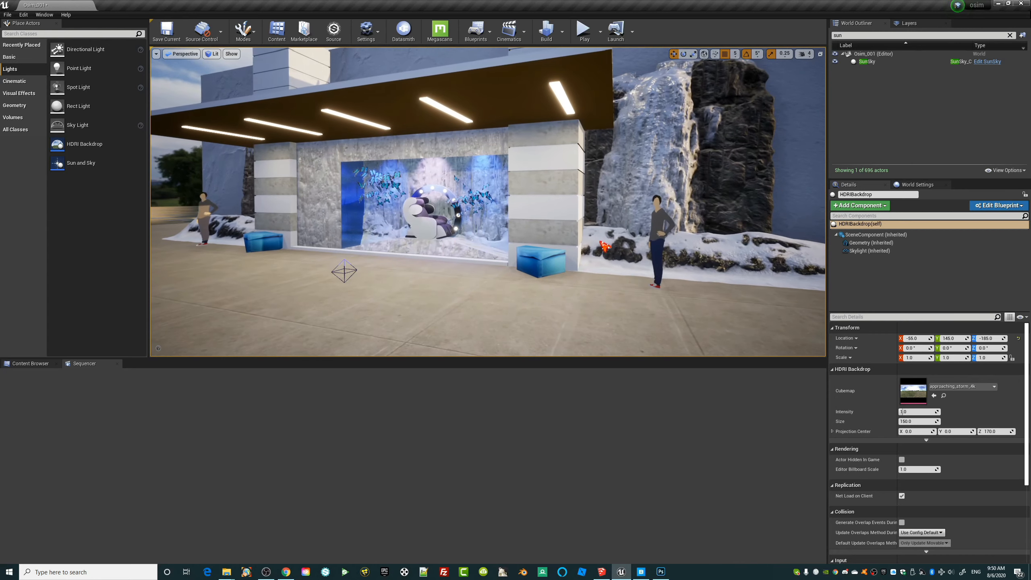
right_drag(401, 274, 600, 297)
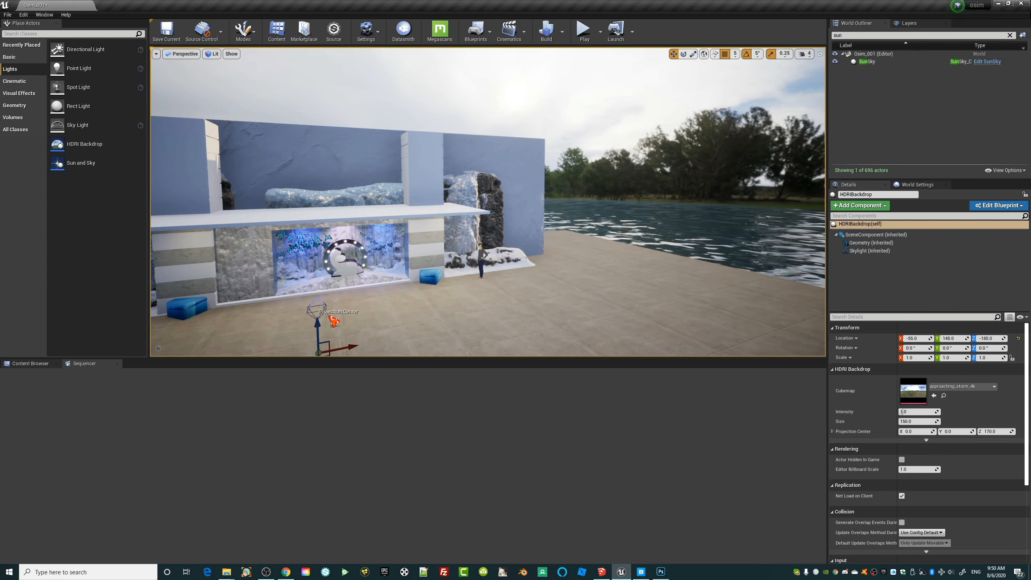
drag(316, 282, 316, 309)
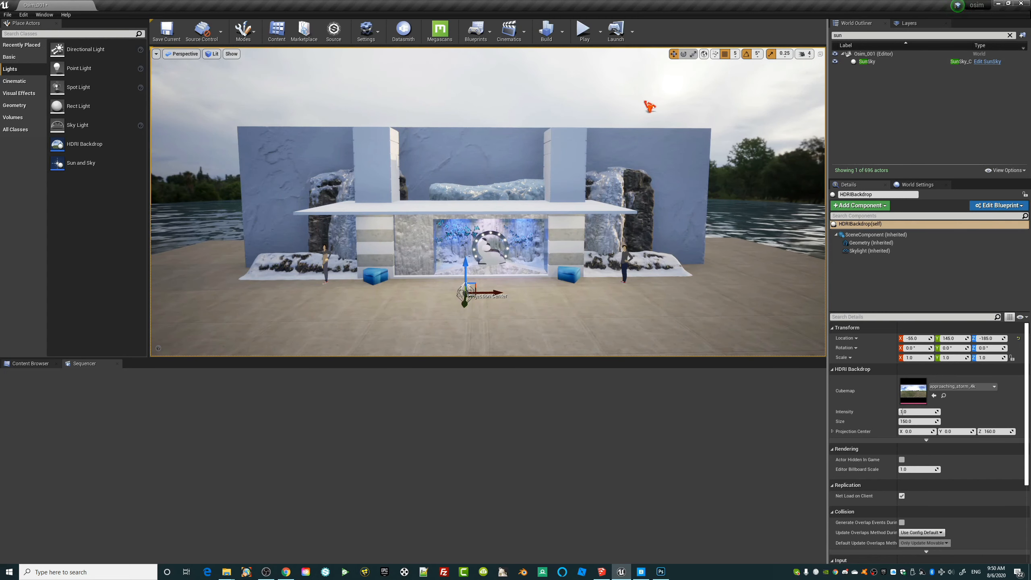
Clear the actor search, hide the HDRI Backdrop and delete it from the level
click(1010, 35)
click(835, 90)
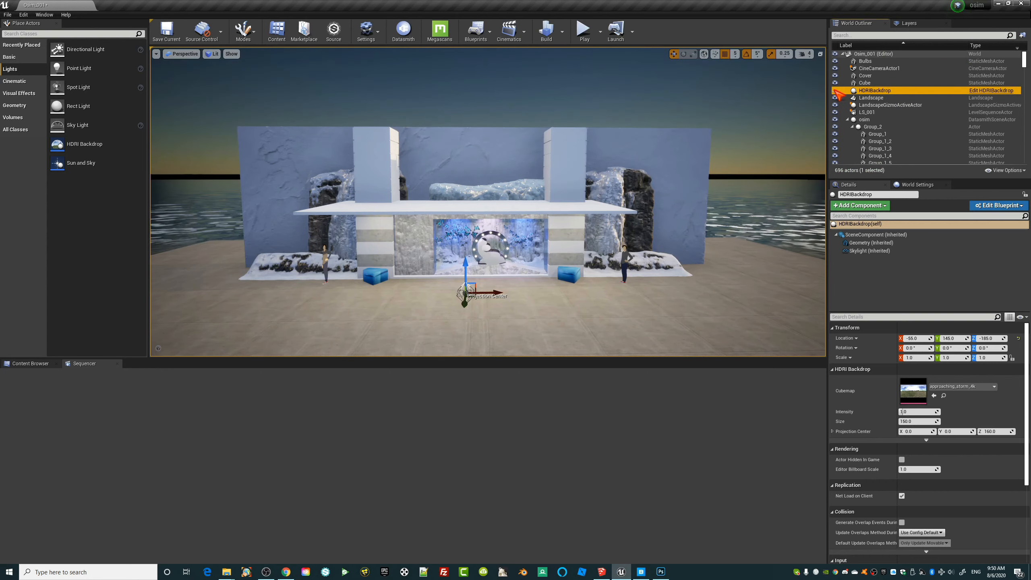
key(Delete)
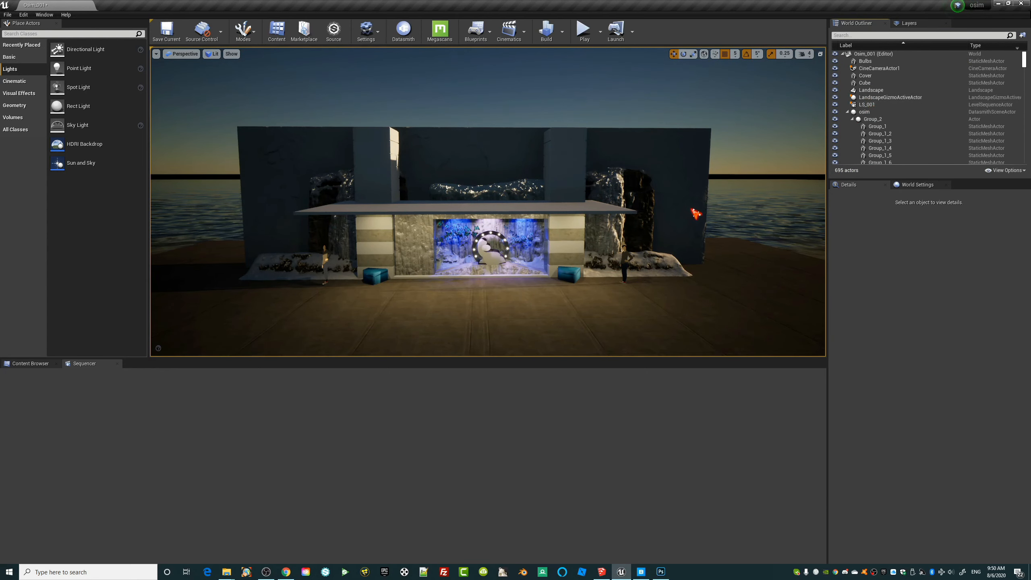
Search the level's actors for "sky" and select the DirectionalLight component of the SunSky actor
key(w)
right_drag(675, 227, 670, 263)
right_drag(675, 228, 726, 239)
key(s)
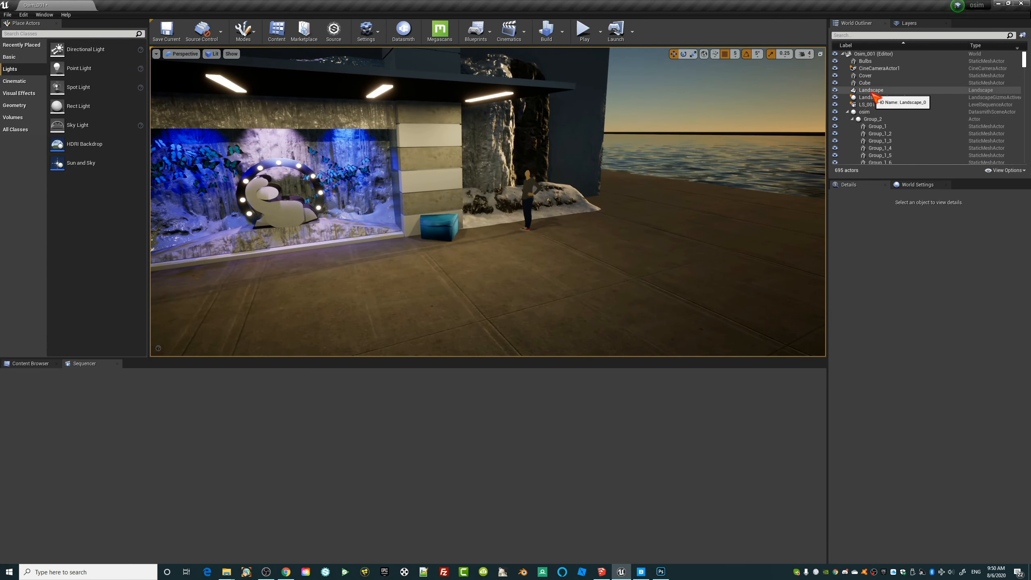
text(sky)
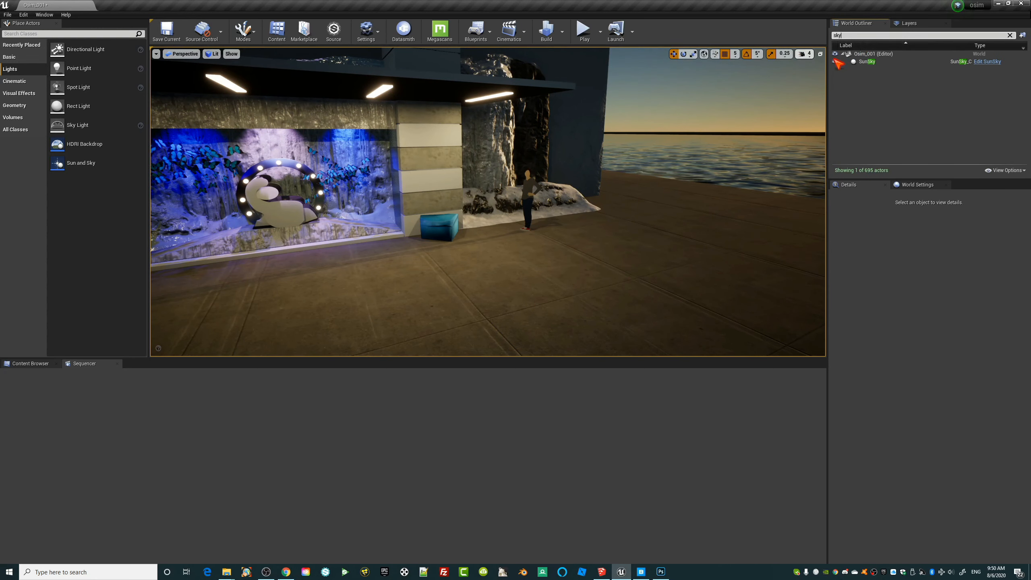
click(867, 62)
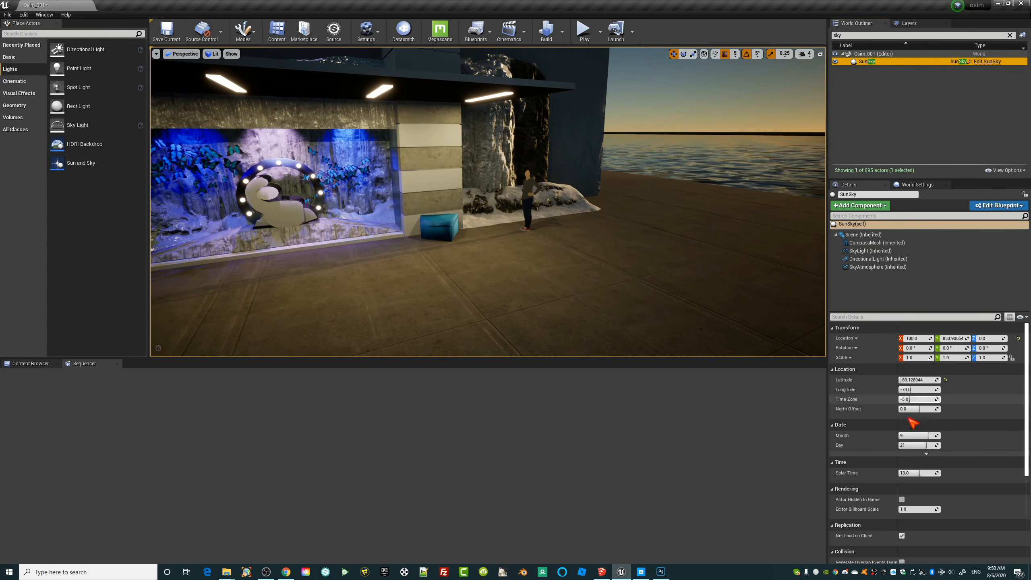
click(877, 259)
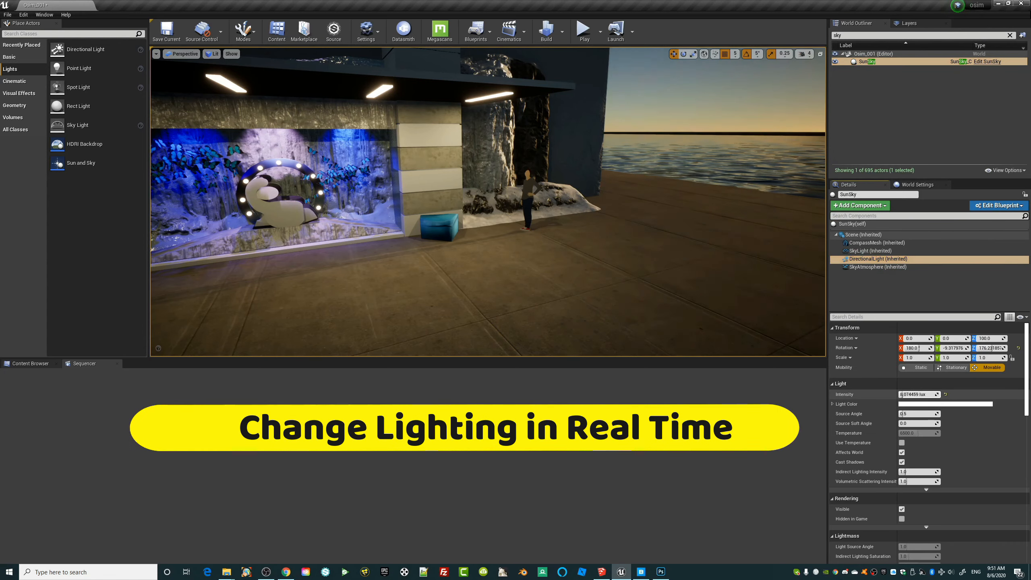
Set the DirectionalLight's intensity to about 17.4 lux
drag(938, 394, 914, 395)
mouse_move(575, 262)
right_down()
mouse_move(524, 276)
mouse_move(575, 263)
right_up()
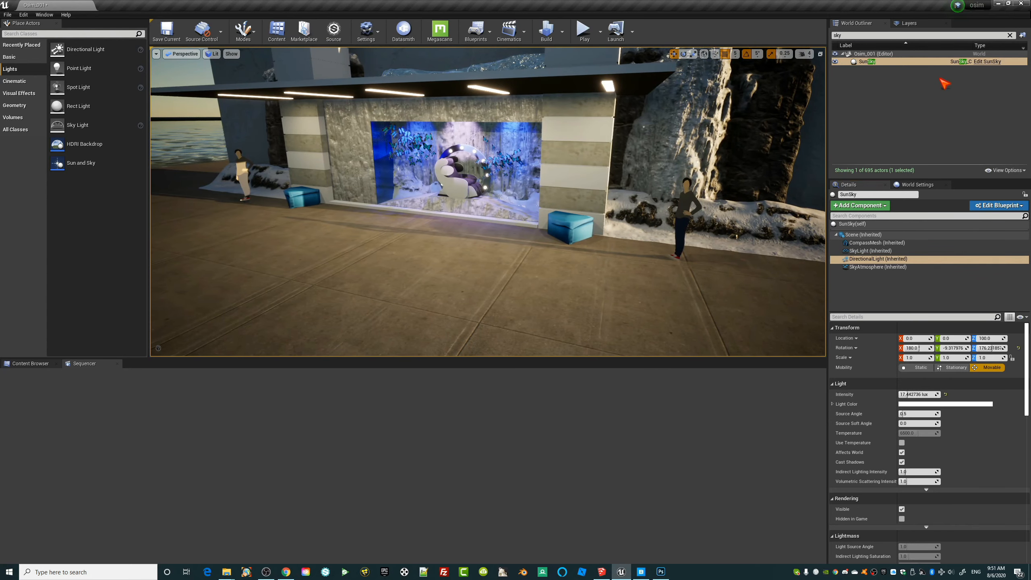
Select the SunSky root and set its latitude to about 86.56 for low sunset lighting
click(872, 235)
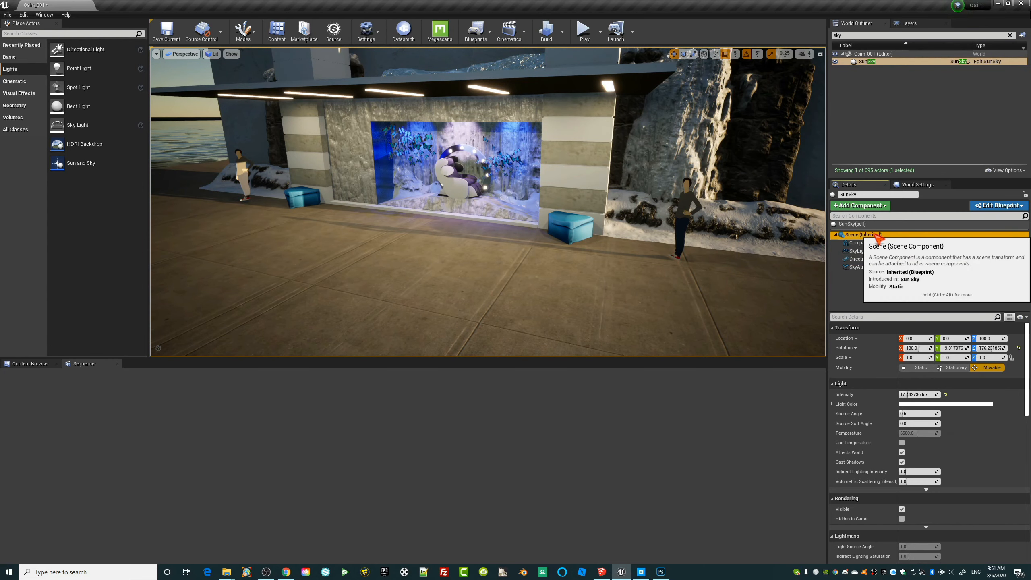
click(853, 224)
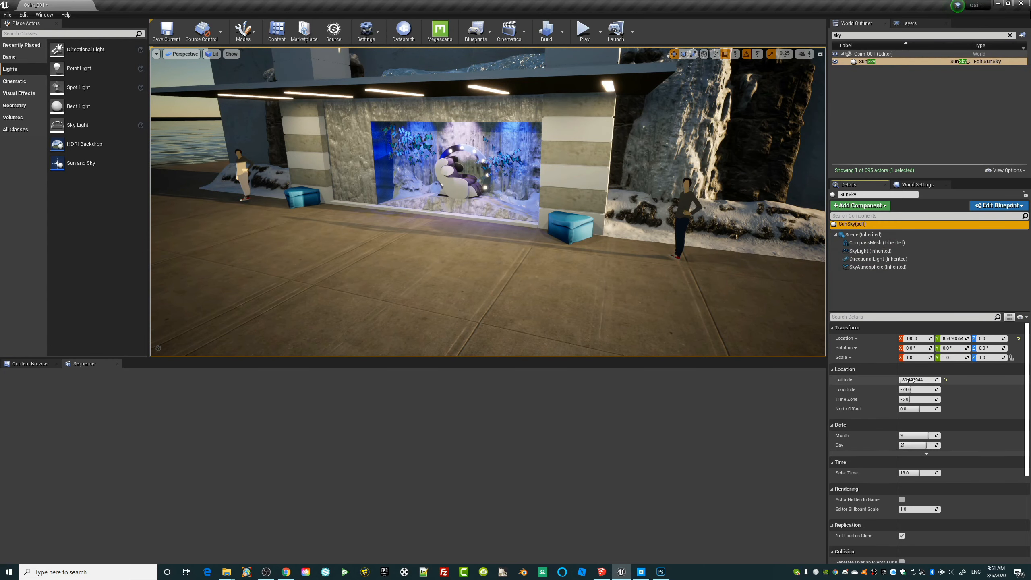
mouse_move(917, 379)
mouse_down()
mouse_move(893, 379)
mouse_move(912, 380)
mouse_up()
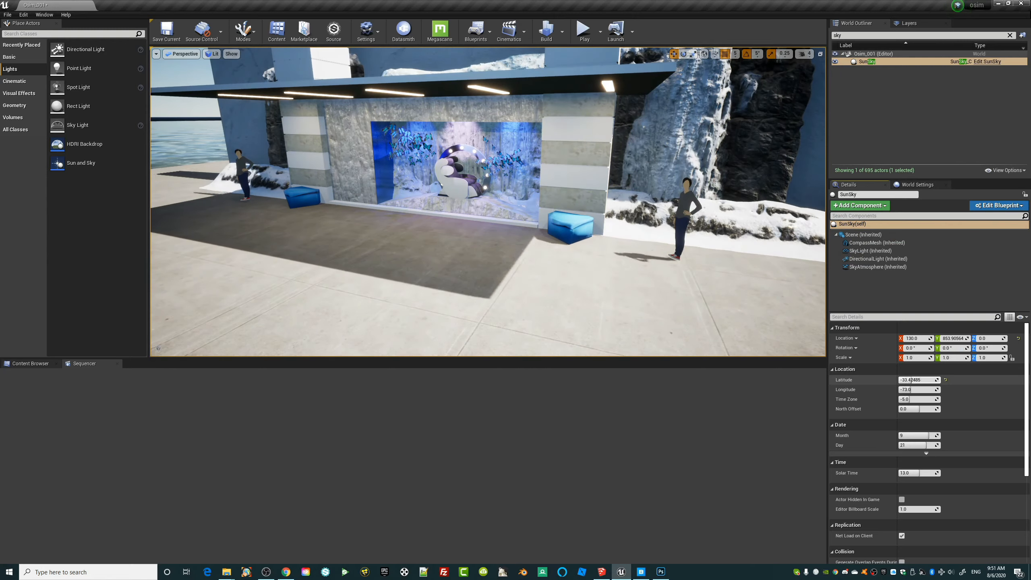
mouse_move(567, 231)
right_down()
mouse_move(608, 251)
mouse_move(567, 231)
right_up()
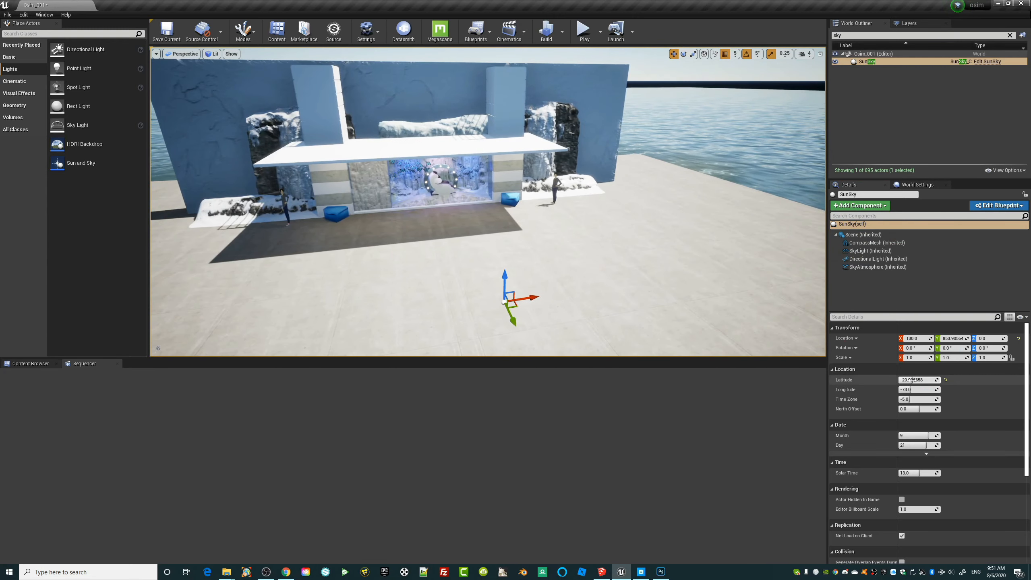
drag(912, 380, 943, 380)
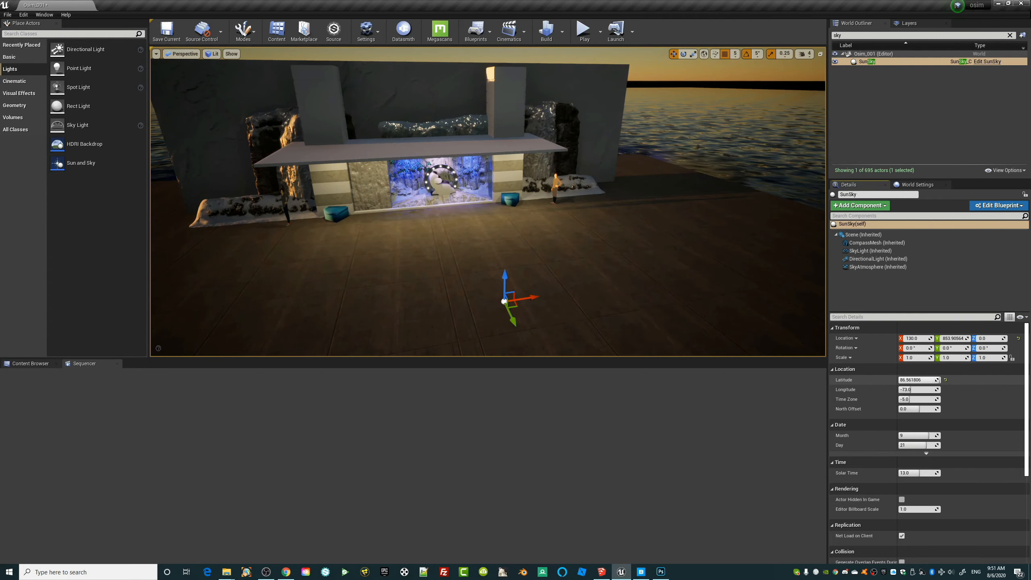
Duplicate the large back wall behind the storefront with the copy rotated 90° about Z
right_drag(649, 287, 601, 284)
right_drag(487, 201, 601, 274)
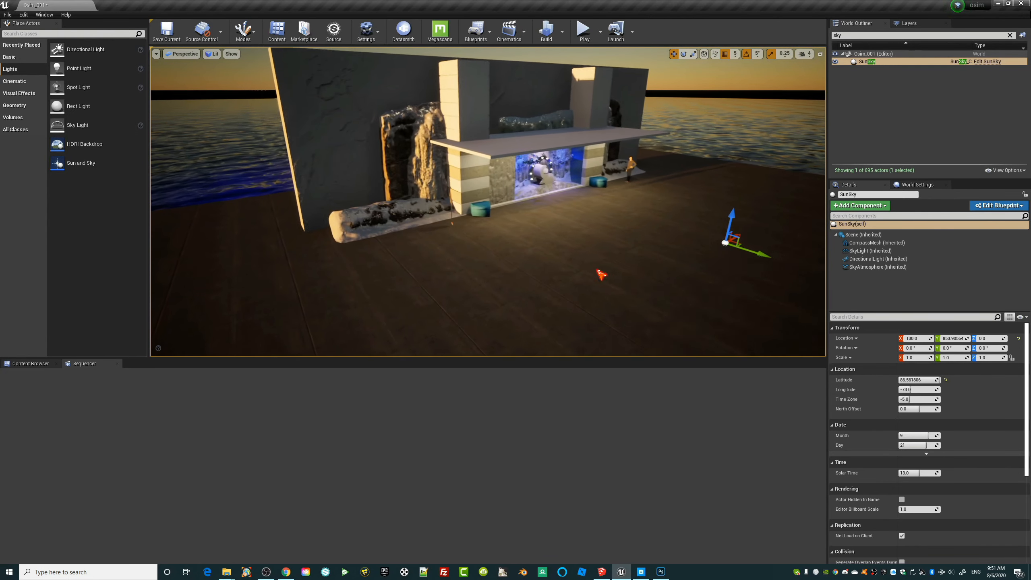
click(527, 101)
right_drag(475, 270, 475, 260)
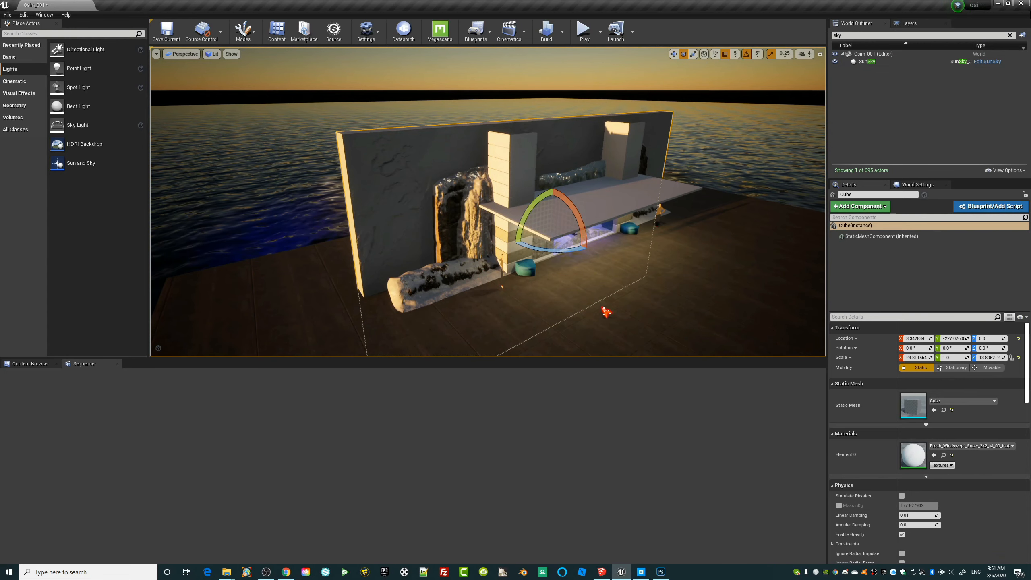
drag(600, 236, 591, 254)
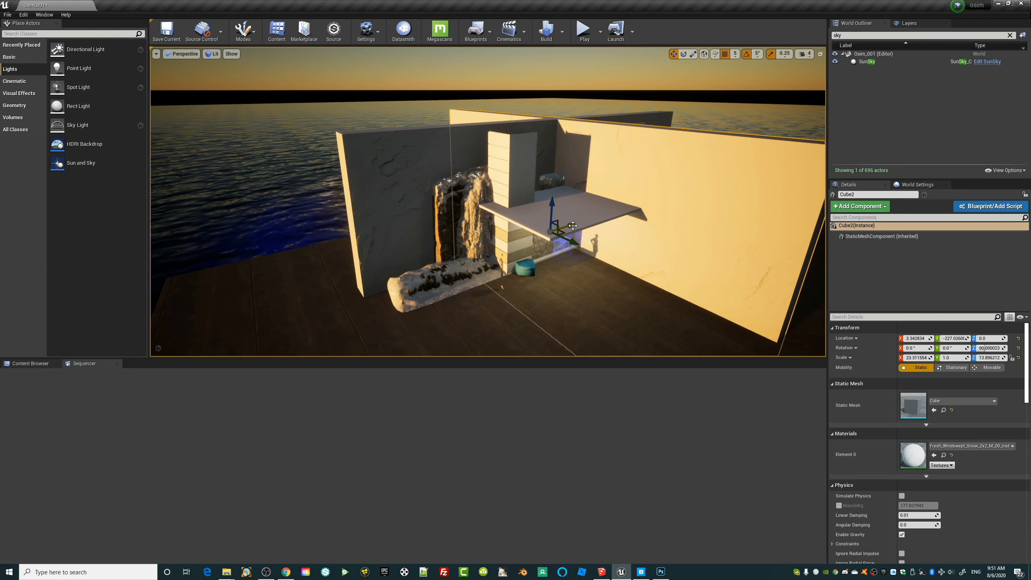
Move the rotated wall copy beside the storefront to about X -1187, Y 858
drag(572, 225, 393, 286)
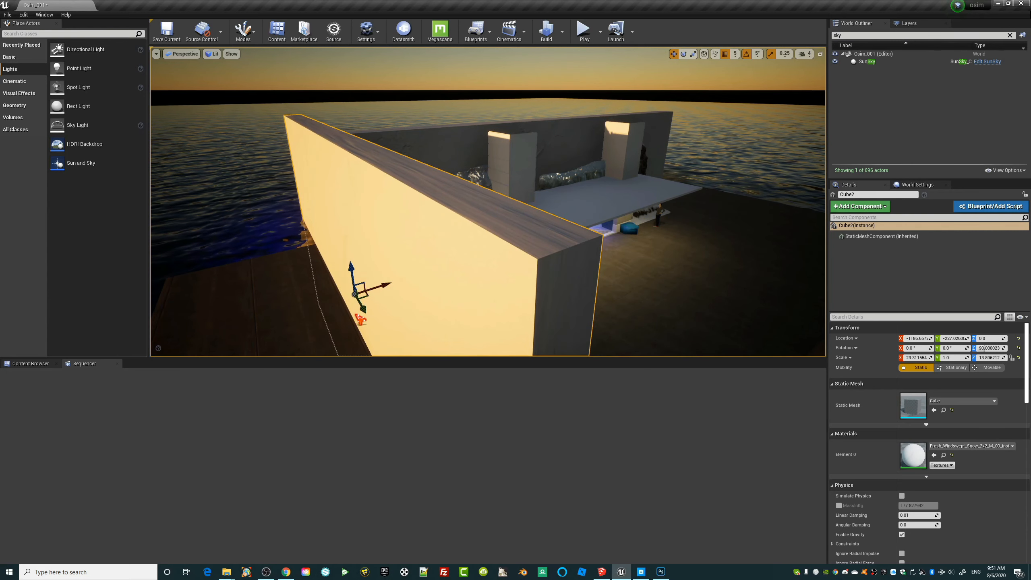
drag(360, 319, 369, 351)
right_drag(487, 201, 654, 281)
middle_drag(649, 277, 617, 227)
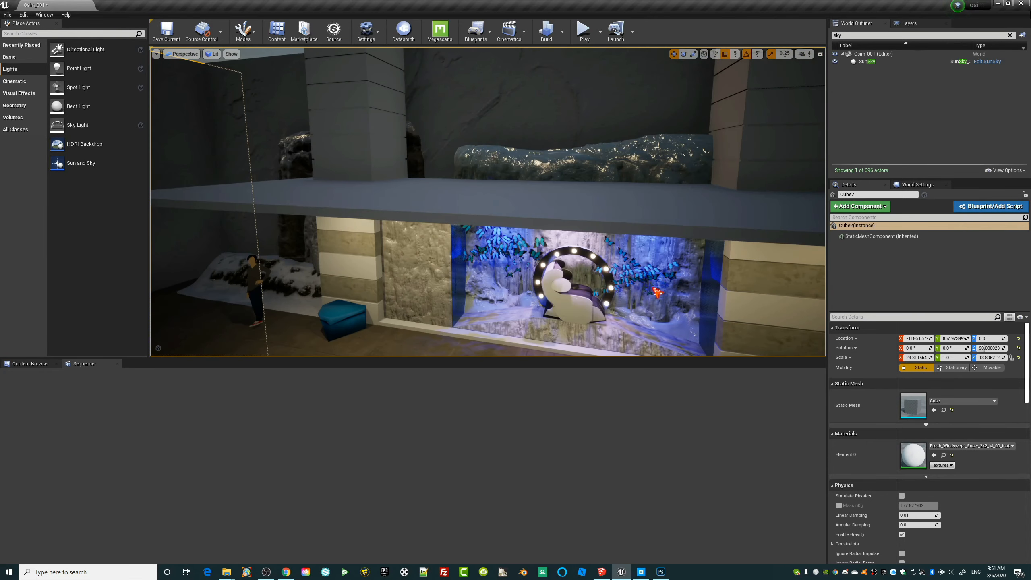
Switch to Chrome and look through the ice cave reference images on Pinterest
click(287, 571)
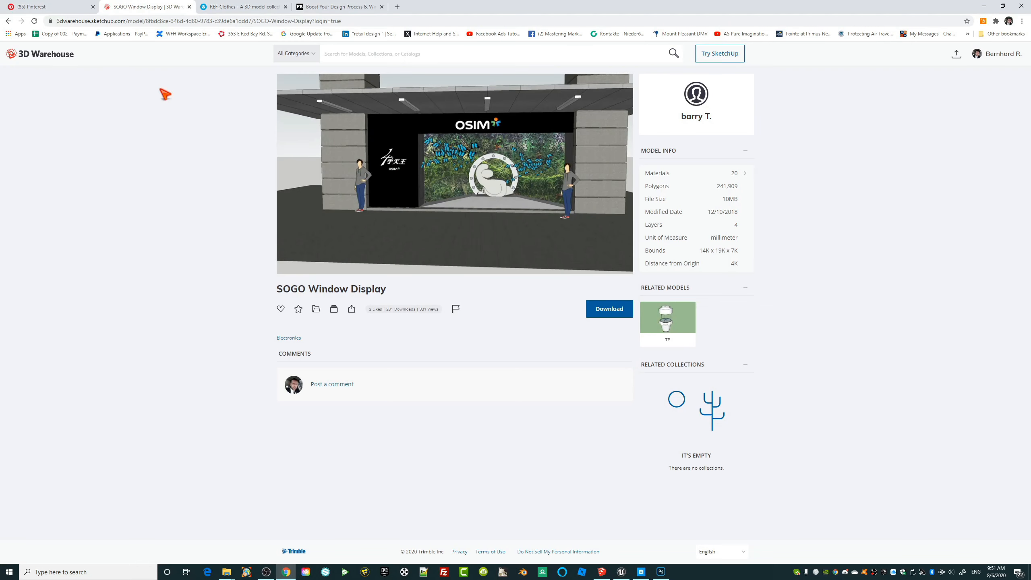
click(51, 7)
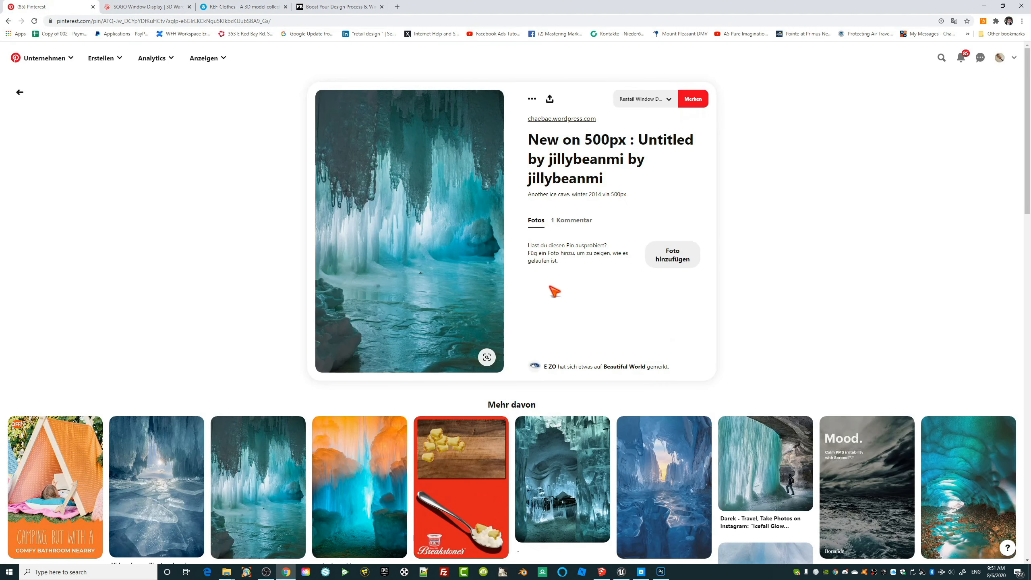
scroll(554, 291, down, 2)
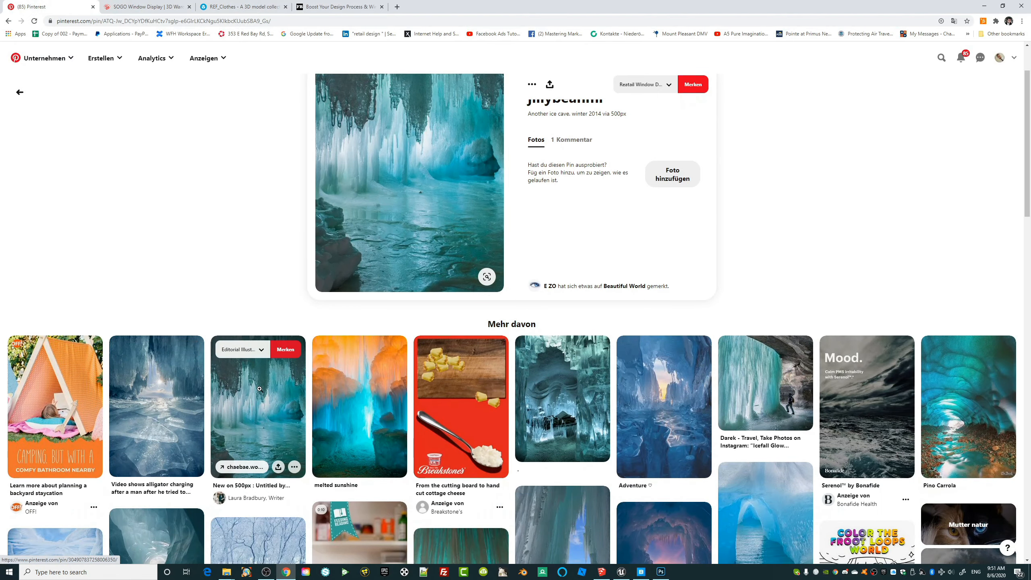
scroll(560, 390, down, 4)
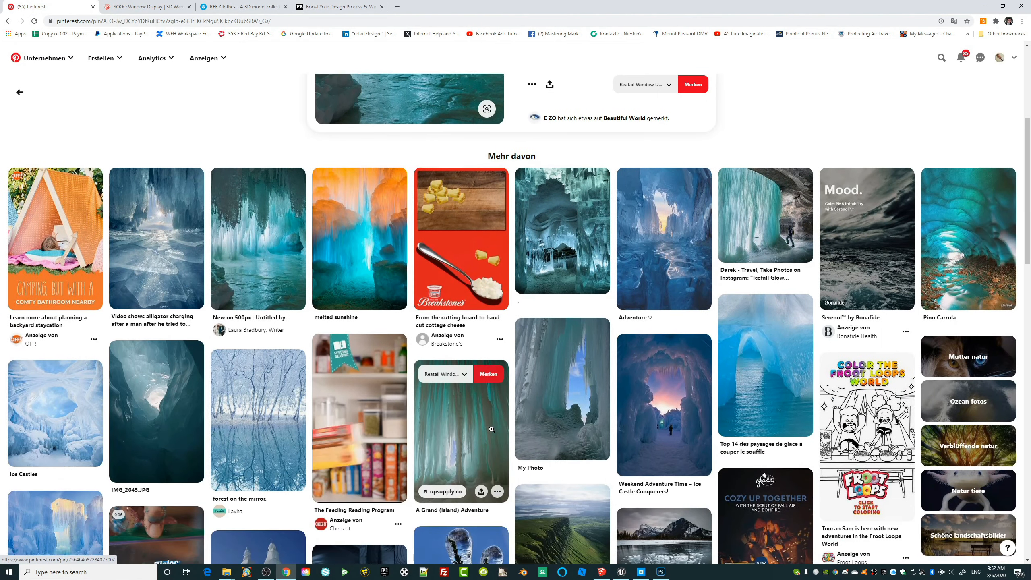
scroll(492, 429, down, 4)
scroll(345, 370, up, 3)
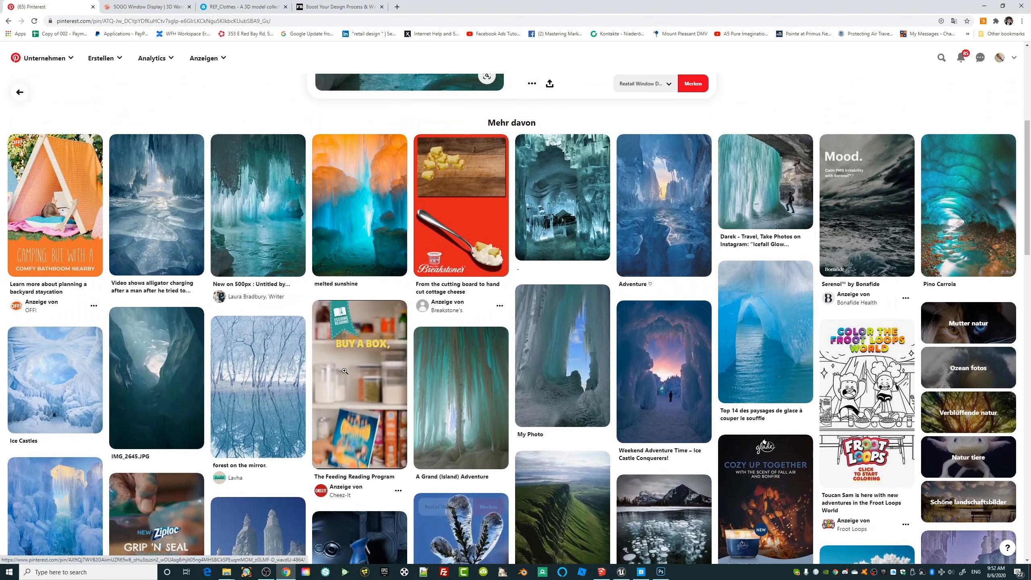
Switch to Quixel Bridge, look through the local Megascans materials and 3D assets, and return to Unreal Editor
click(642, 571)
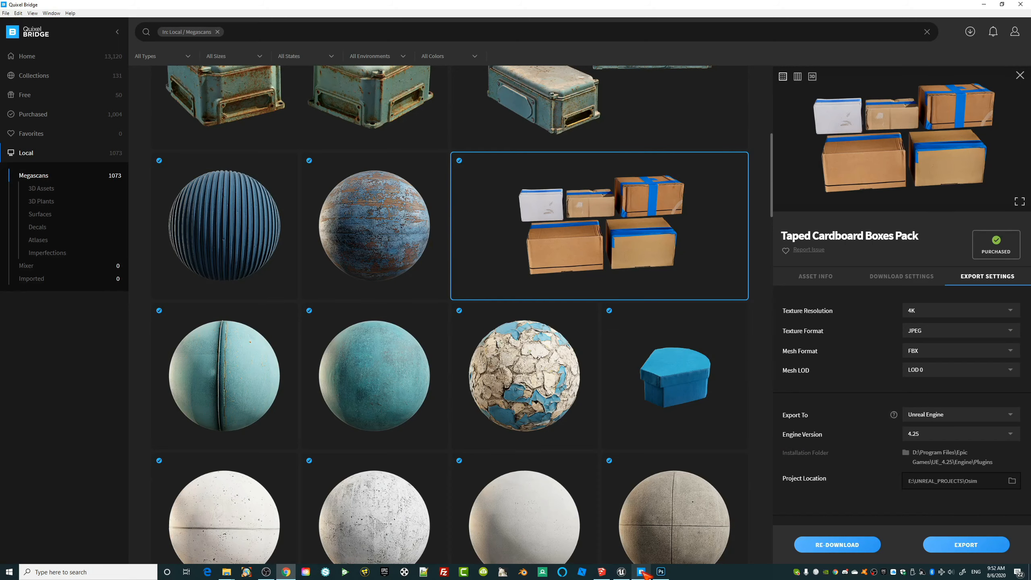
scroll(310, 197, up, 8)
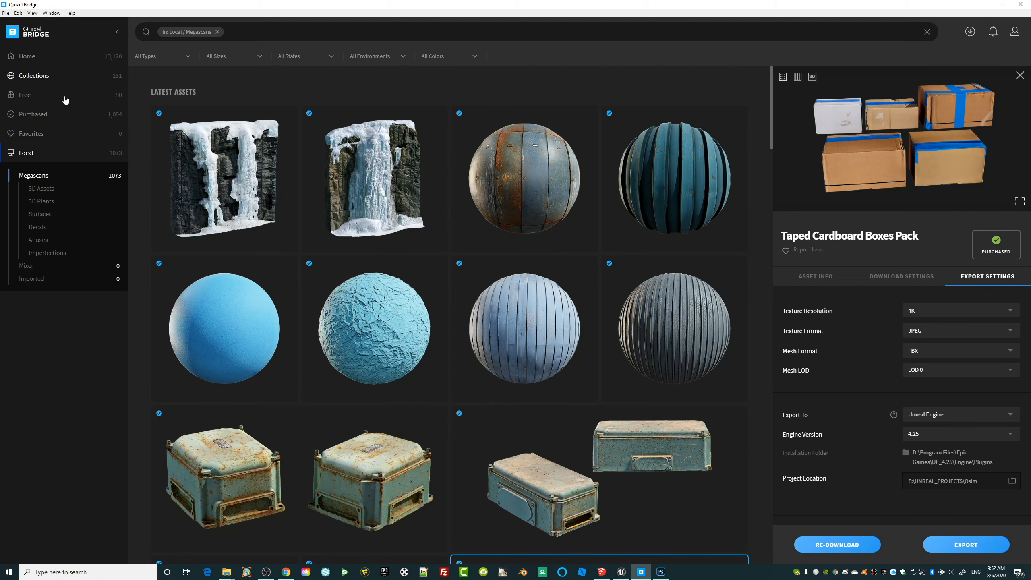
scroll(502, 345, down, 12)
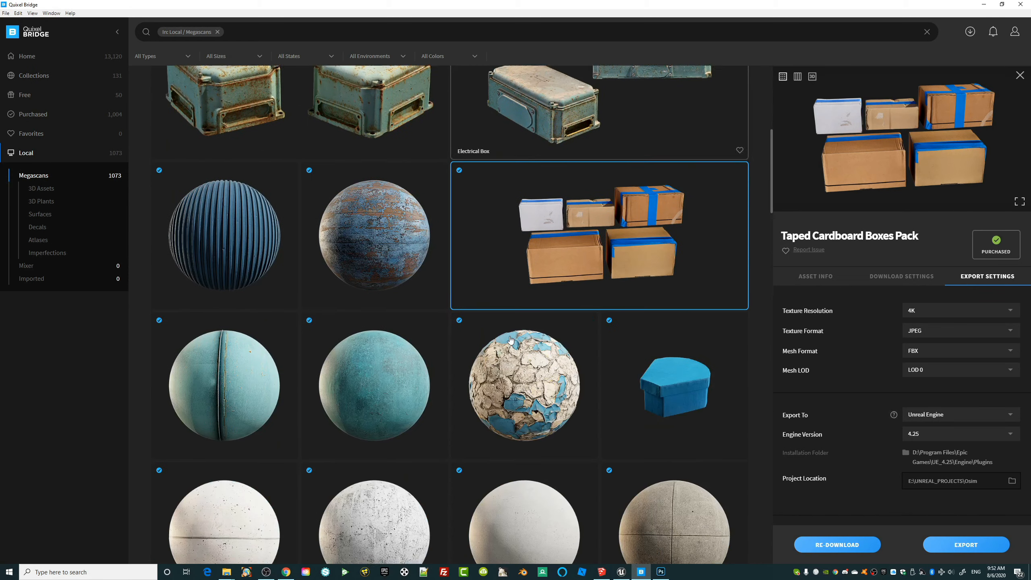
scroll(495, 341, up, 3)
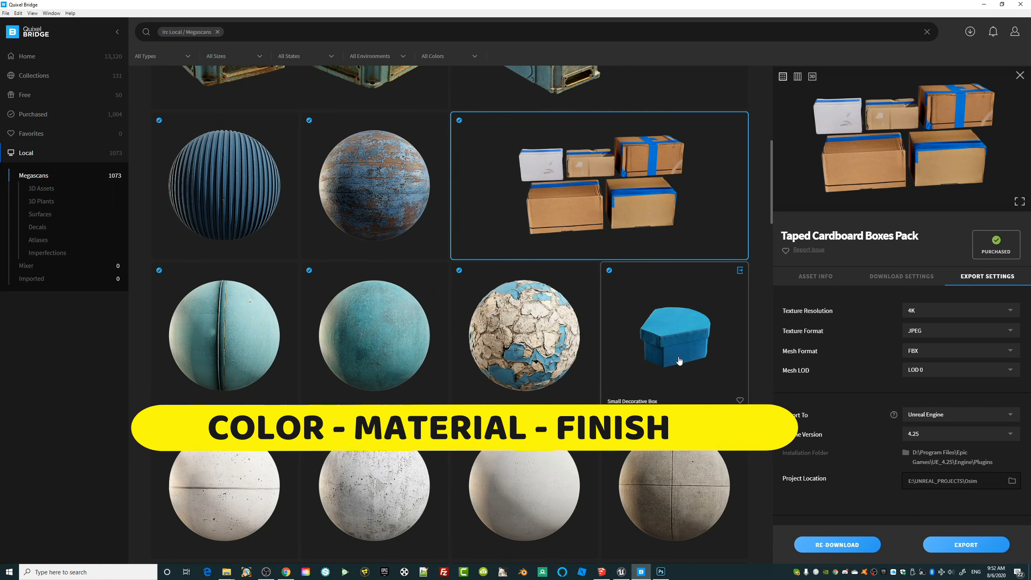
click(983, 4)
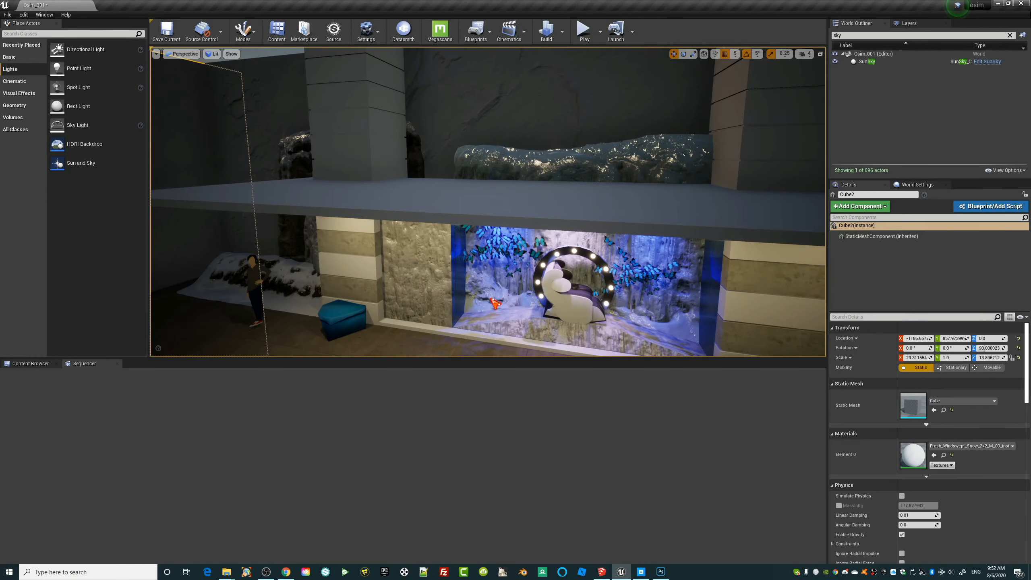
Try to move the ice cliff out of the window display
mouse_move(491, 299)
right_down()
mouse_move(491, 321)
mouse_move(560, 309)
mouse_move(512, 268)
mouse_move(416, 240)
mouse_move(455, 248)
mouse_move(493, 302)
mouse_move(452, 284)
mouse_move(486, 303)
right_up()
click(446, 215)
mouse_move(423, 233)
right_down()
mouse_move(522, 205)
mouse_move(457, 183)
mouse_move(423, 233)
right_up()
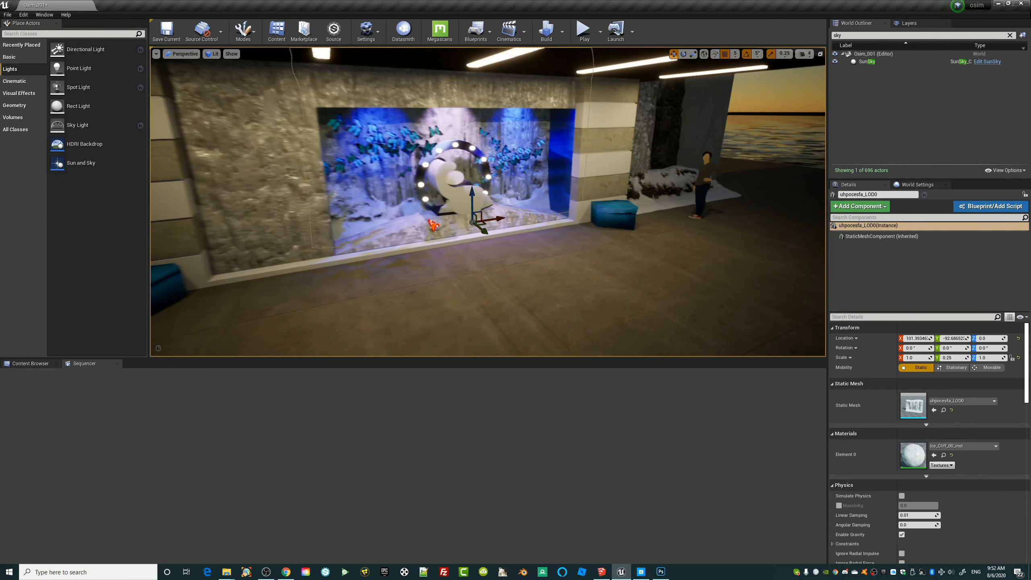
drag(495, 233, 630, 321)
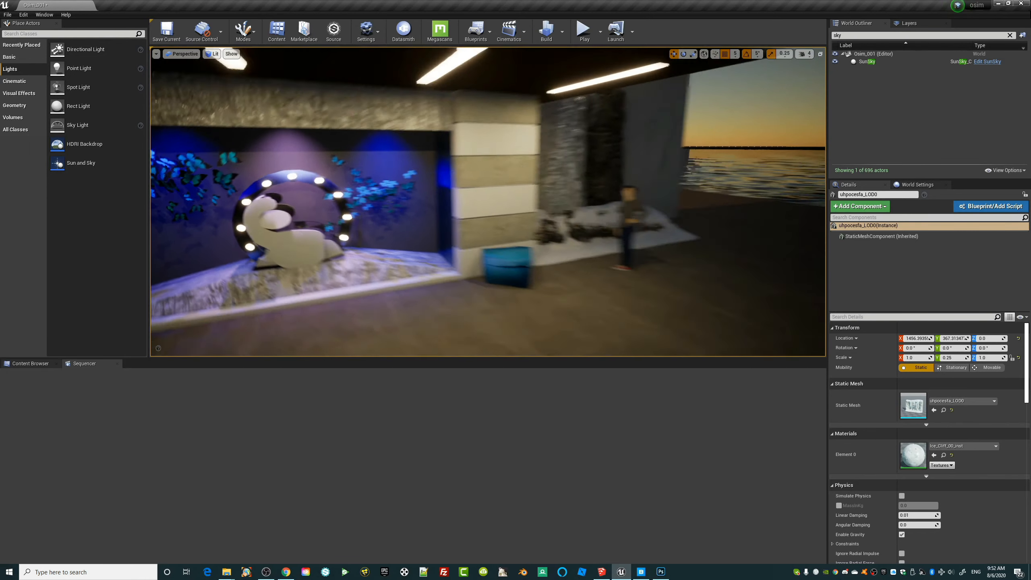
key(ctrl+z)
key(ctrl+z)
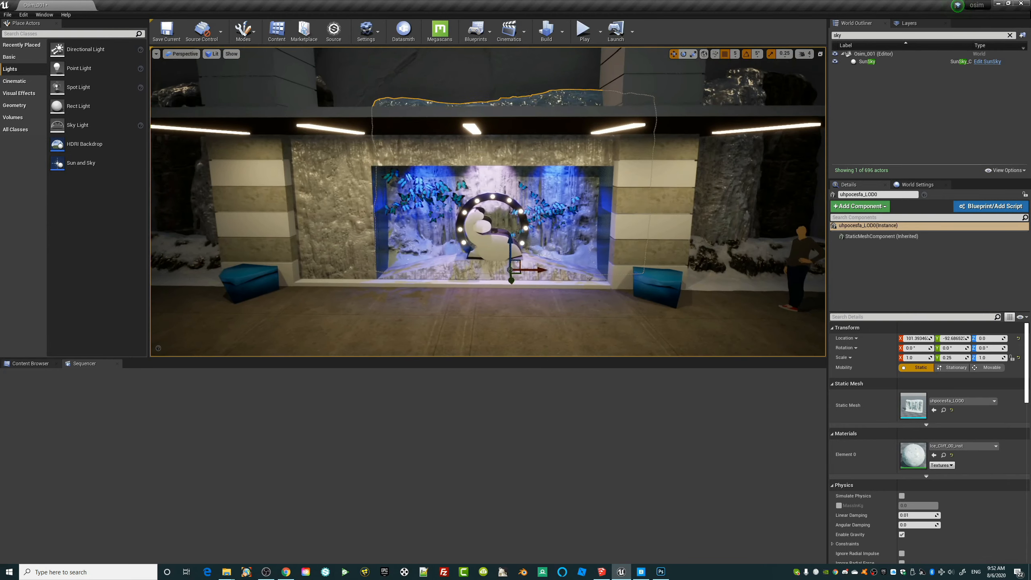
Select the blue spotlight above the butterflies inside the window display, on the side nearest the standing man
right_drag(486, 201, 576, 201)
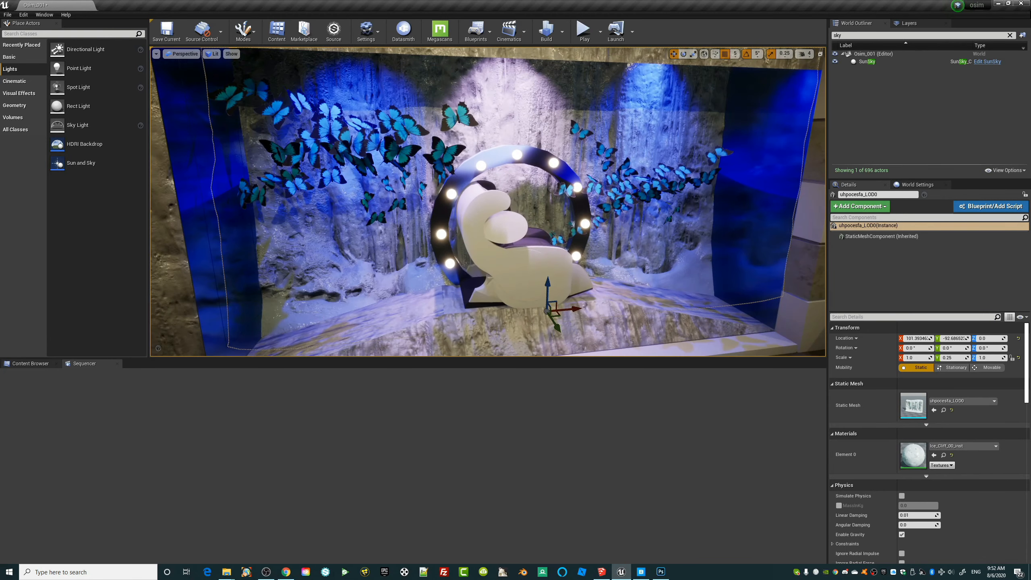
key(s)
right_drag(487, 201, 588, 207)
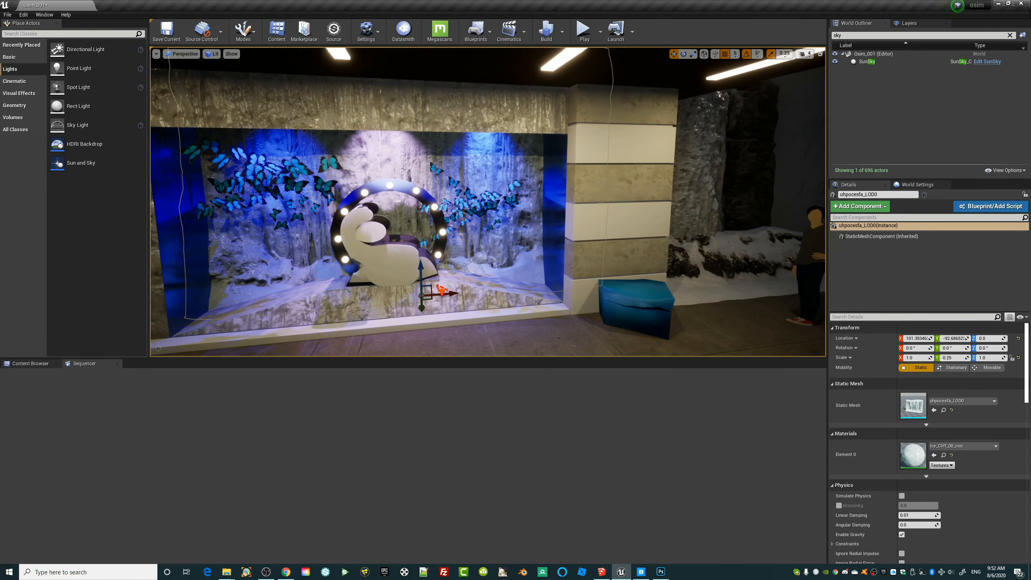
right_drag(487, 201, 609, 109)
key(w)
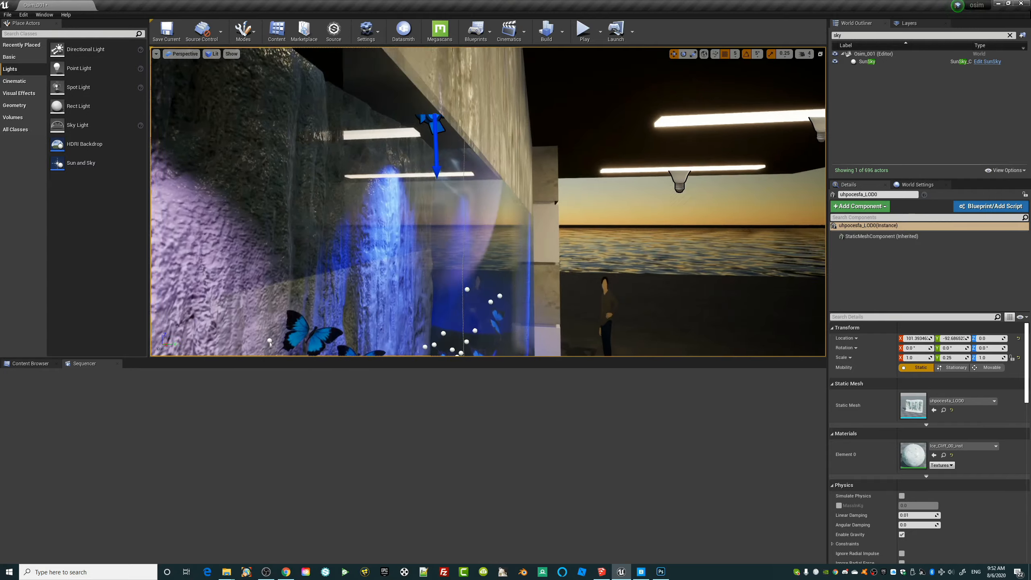
key(a)
right_drag(477, 208, 532, 188)
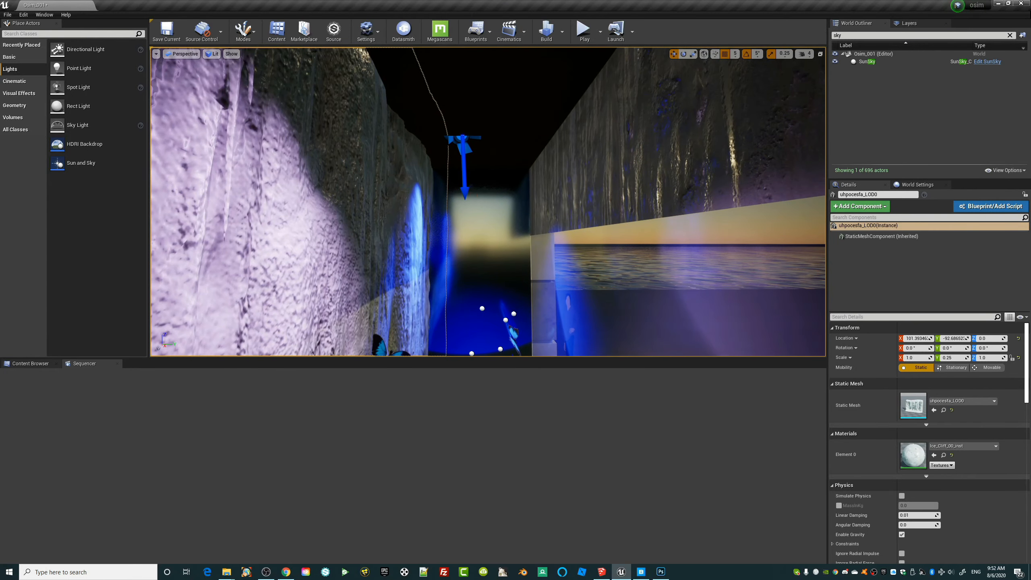
click(463, 162)
Set the selected blue spotlight's intensity to about 82 cd
key(s)
right_drag(463, 162, 410, 163)
key(w)
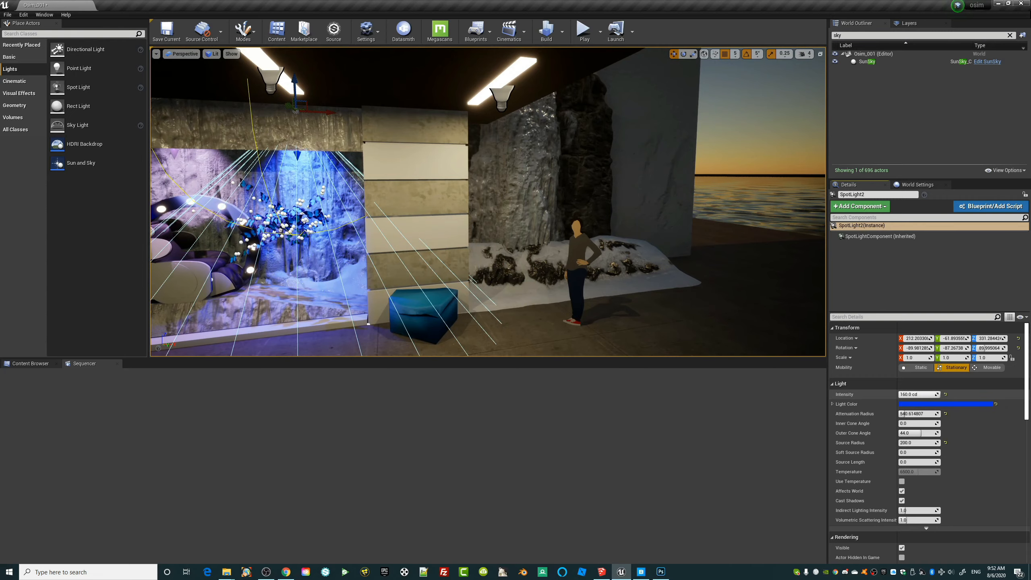
key(s)
right_drag(487, 202, 458, 192)
key(w)
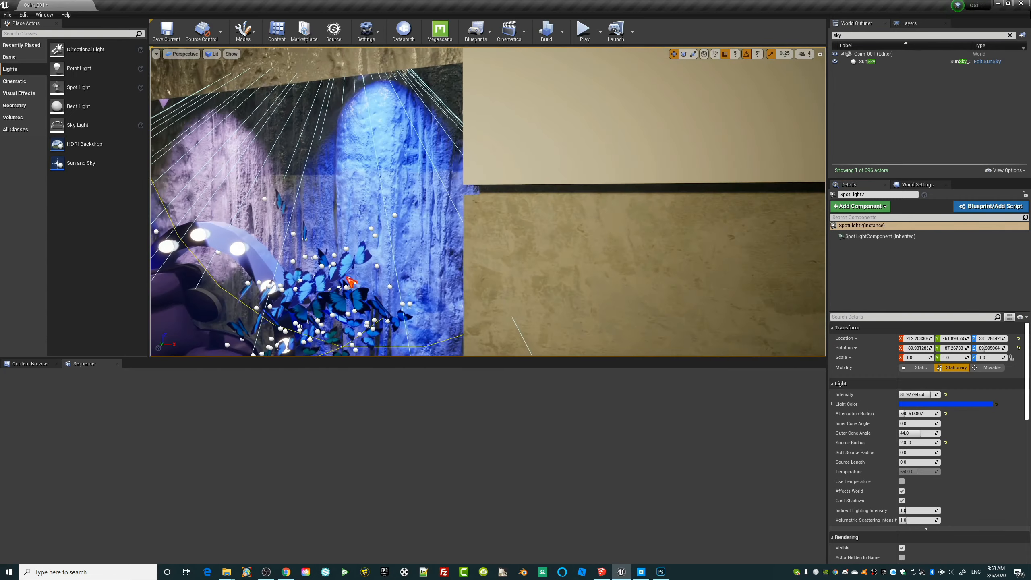
Change the spotlight's light color to a lighter blue, hex sRGB 007BEAFF
click(966, 404)
drag(837, 415, 808, 383)
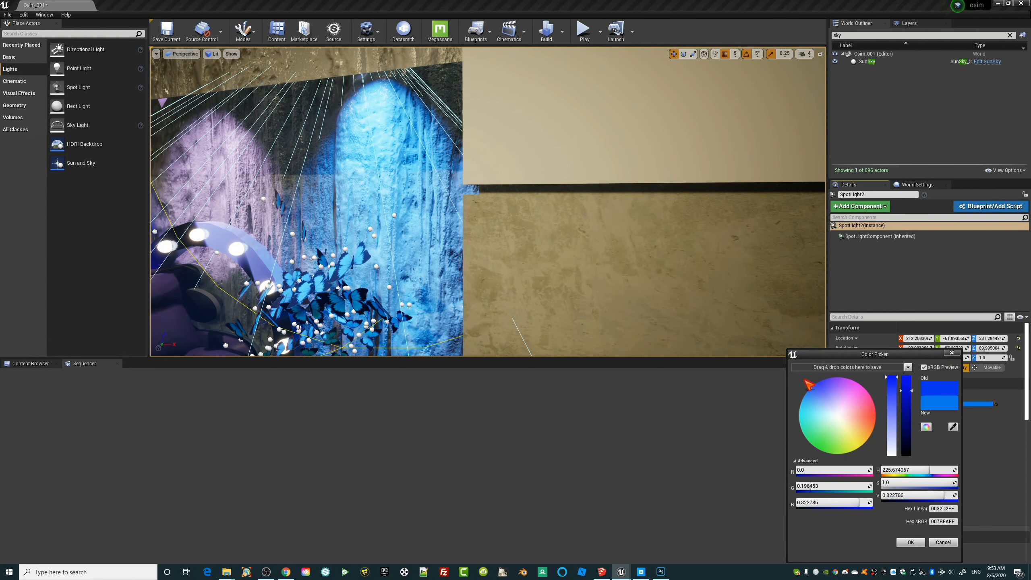
right_drag(332, 256, 331, 259)
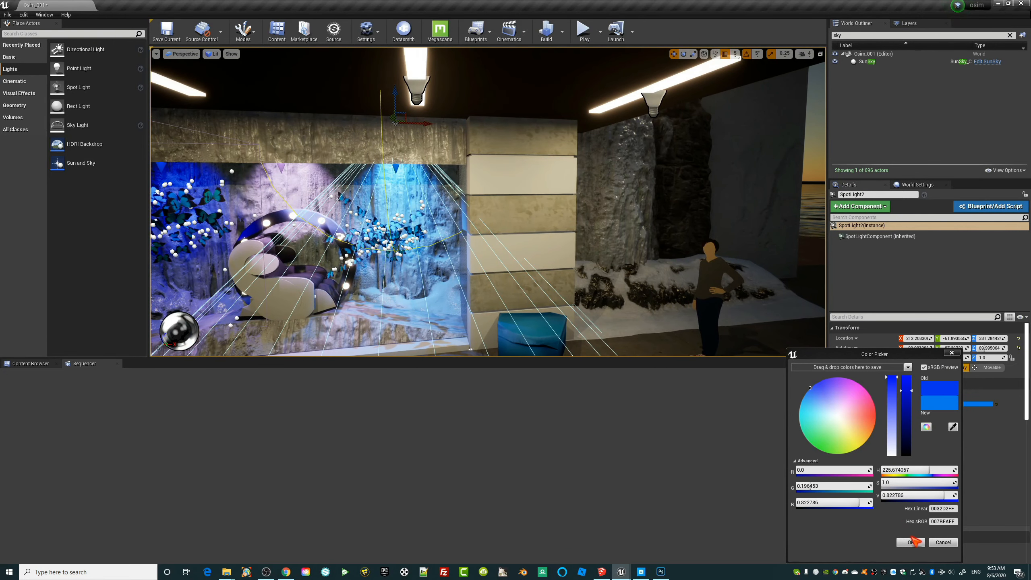
click(910, 542)
Turn on Game View to hide the light icons and examine the massage chair and butterflies up close
click(651, 207)
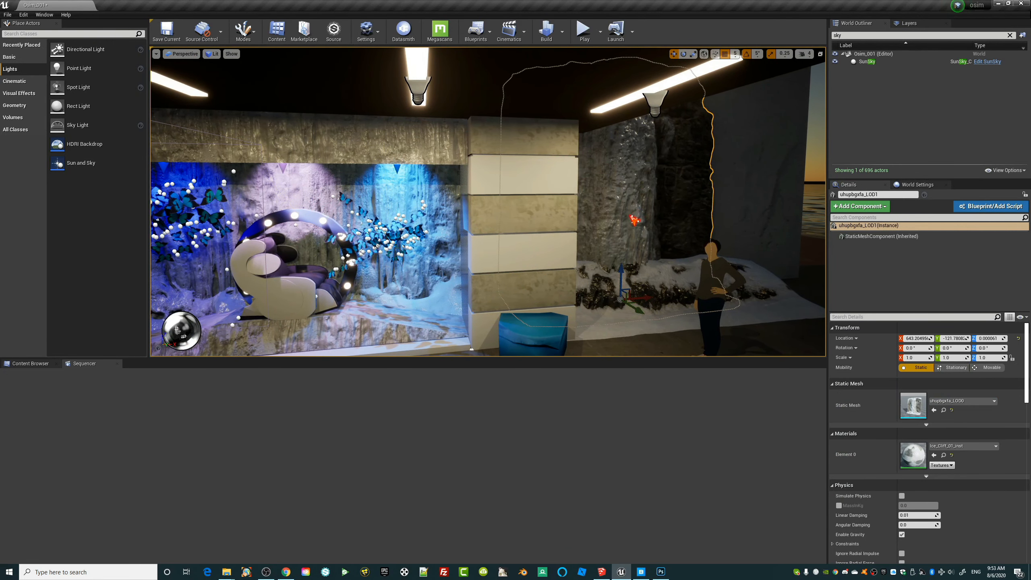
key(g)
right_drag(611, 240, 611, 239)
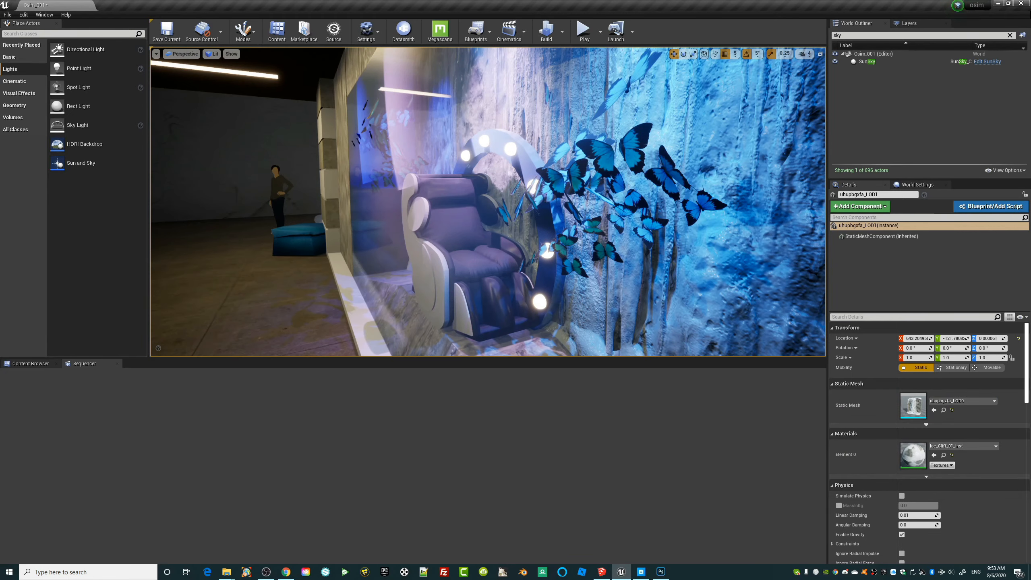
right_drag(516, 274, 516, 275)
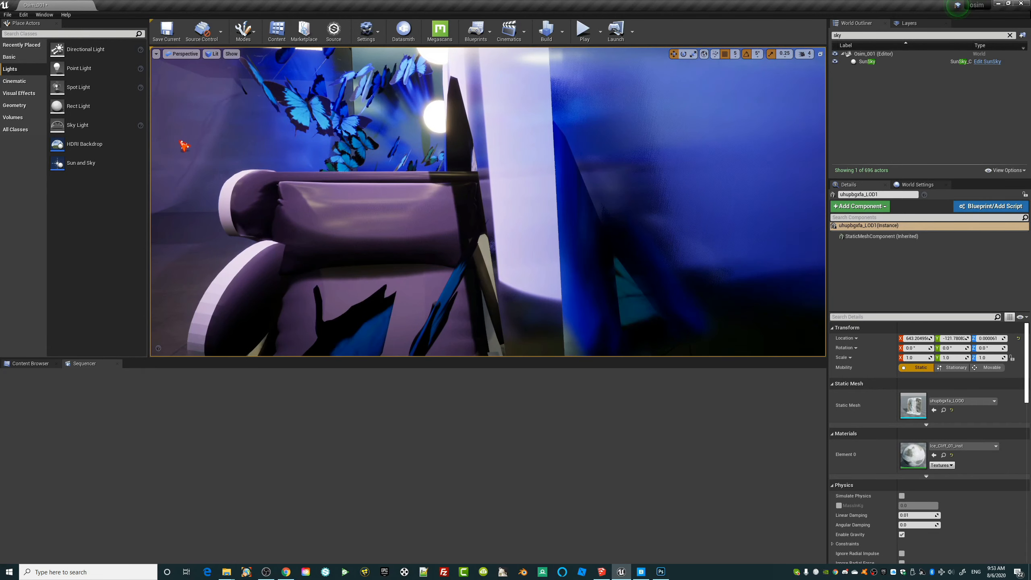
Pilot CineCameraActor1 and fly it into the window display to frame the purple massage chair up close
click(181, 54)
click(195, 145)
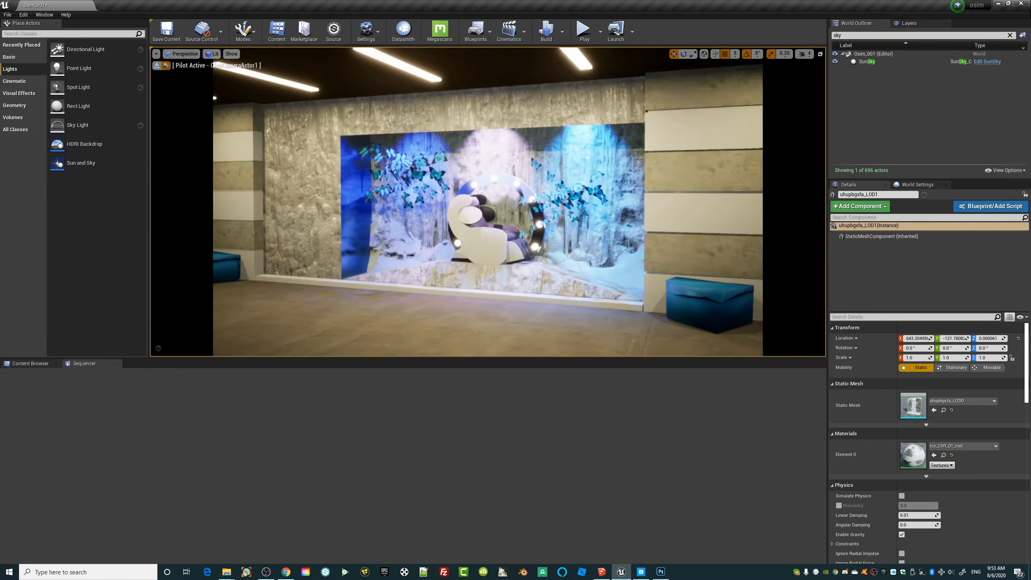
right_drag(487, 201, 488, 201)
drag(596, 272, 534, 317)
drag(534, 244, 516, 224)
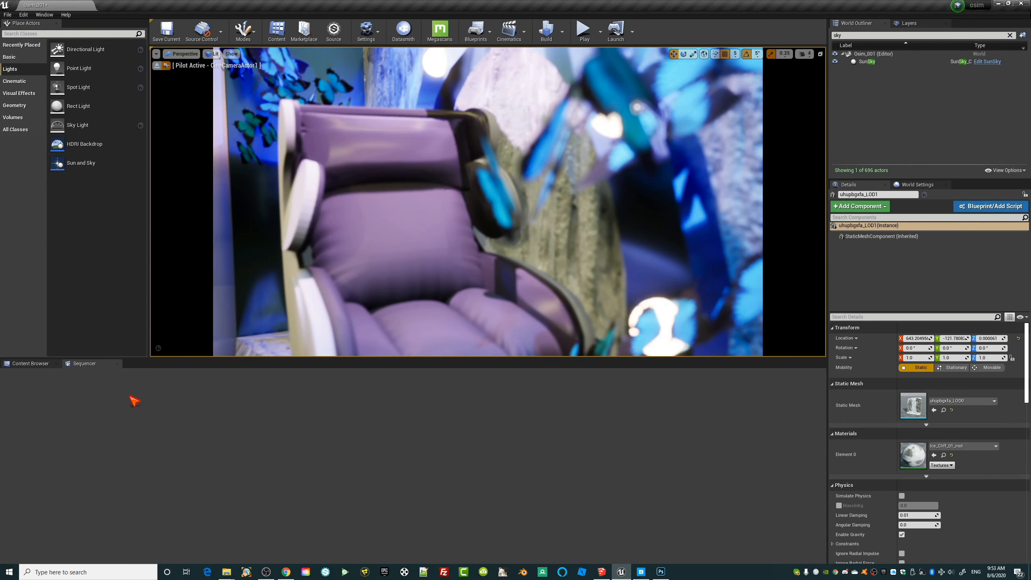
Add a level sequence named LS_003 and add CineCameraActor1 to it
click(516, 41)
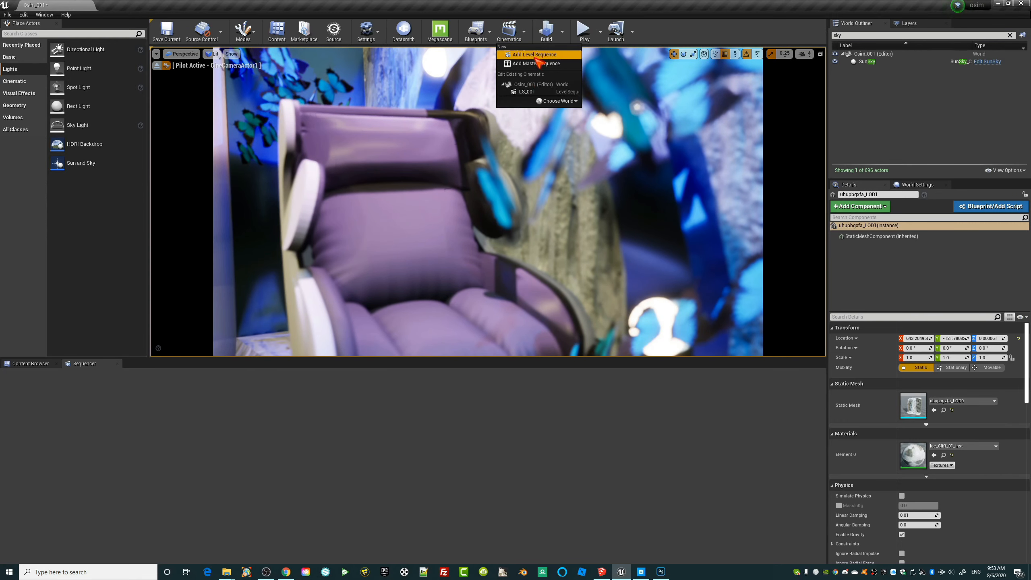
click(533, 61)
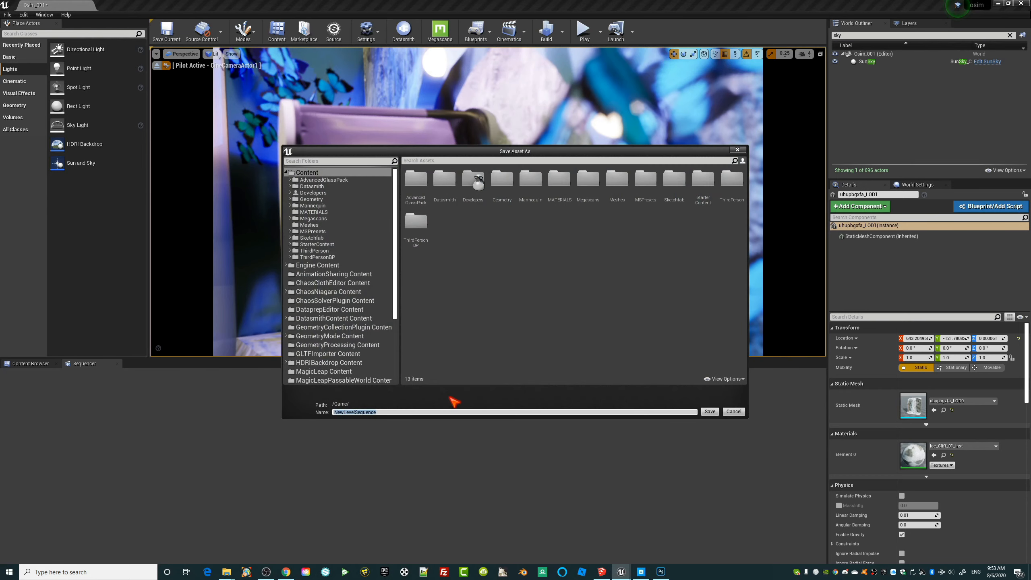
text(LS_003)
key(Return)
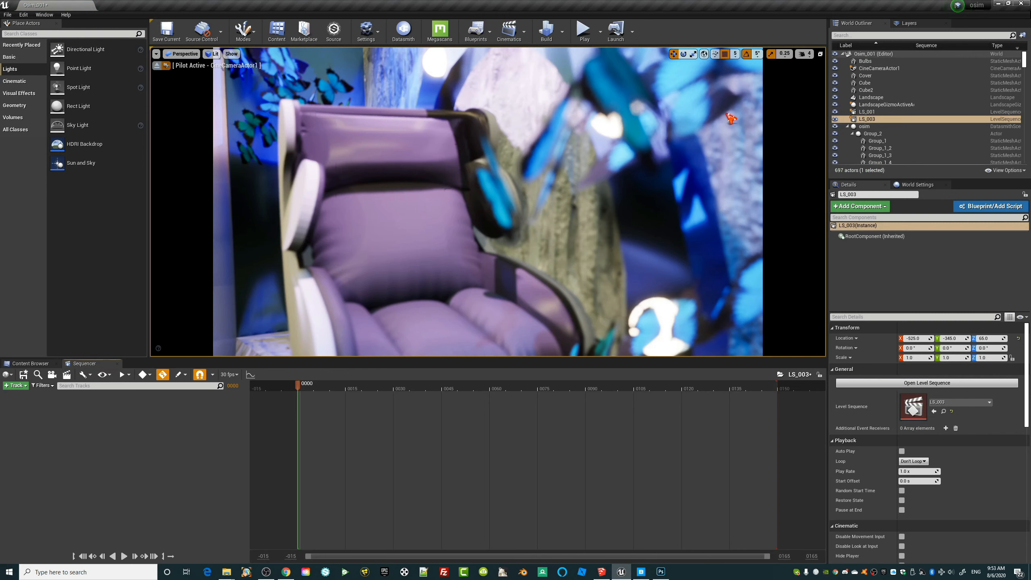
drag(877, 68, 130, 444)
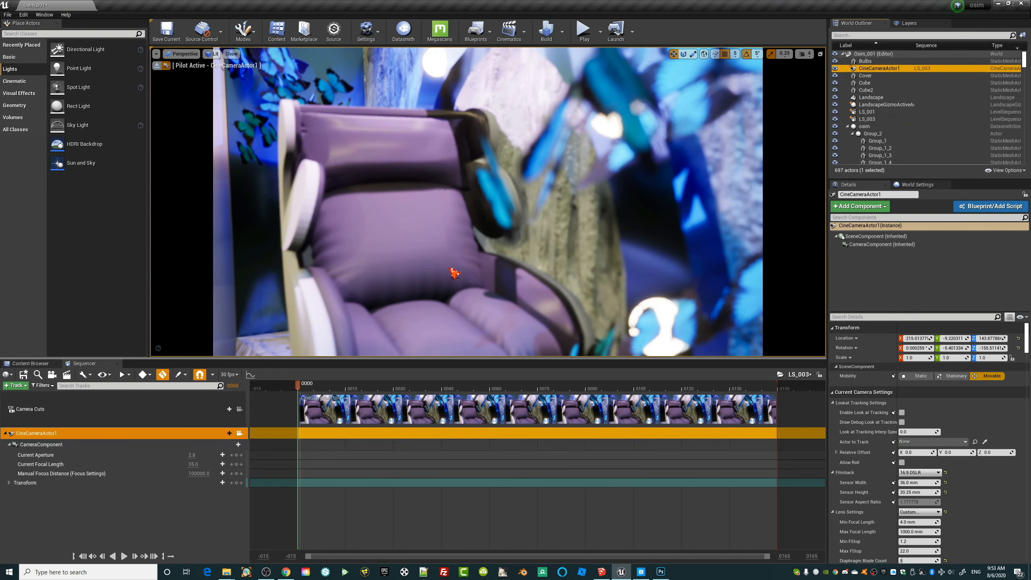
Turn the piloted camera slightly and set its manual focus distance to about 164 to focus on the massage chair
drag(436, 293, 426, 268)
drag(196, 473, 152, 474)
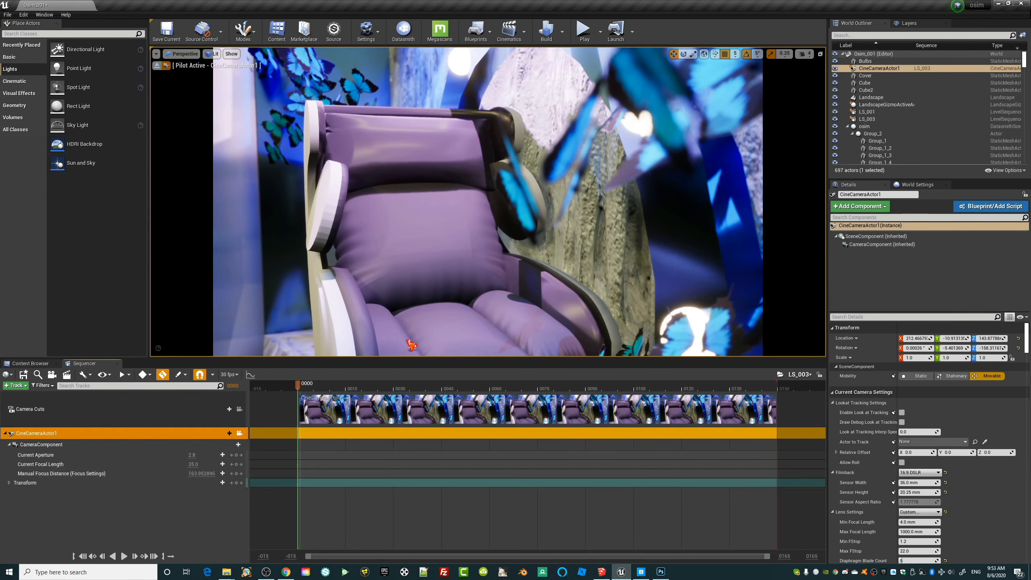
Fly the piloted camera out to frame the window display from the front, with a manual focus distance of about 1062
right_drag(408, 340, 426, 324)
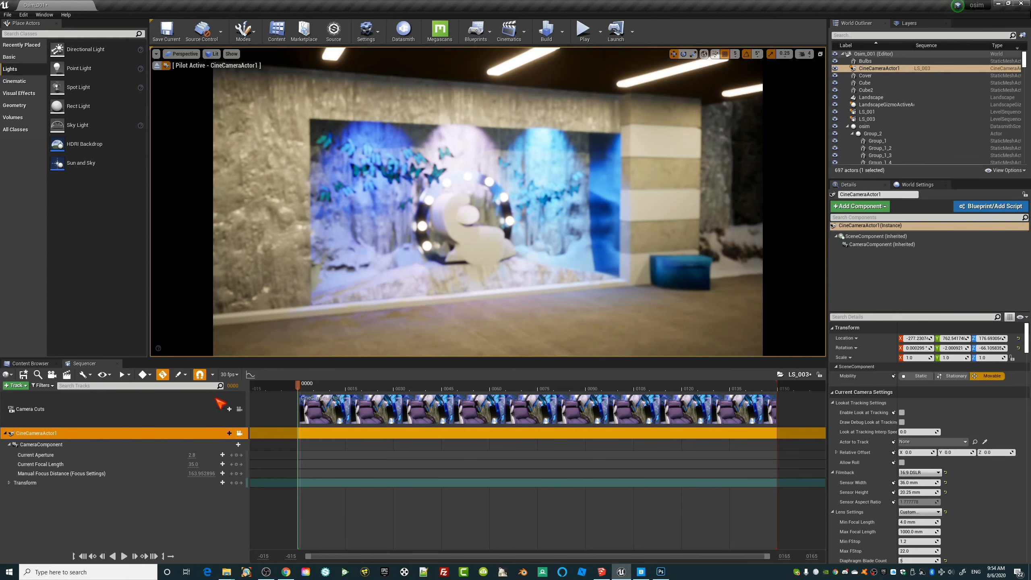
mouse_move(202, 473)
mouse_down()
mouse_move(188, 473)
mouse_move(198, 474)
mouse_up()
right_drag(467, 280, 550, 284)
key(d)
key(w)
key(a)
key(a)
key(a)
key(w)
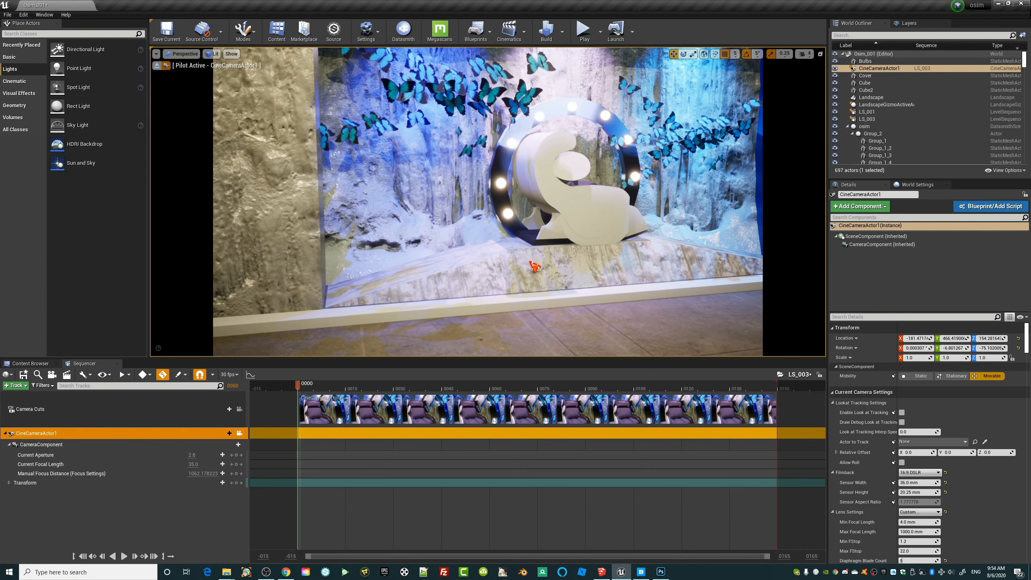
Switch to Chrome and browse the clothing models in the REF_Clothes collection on Sketchfab
mouse_move(287, 572)
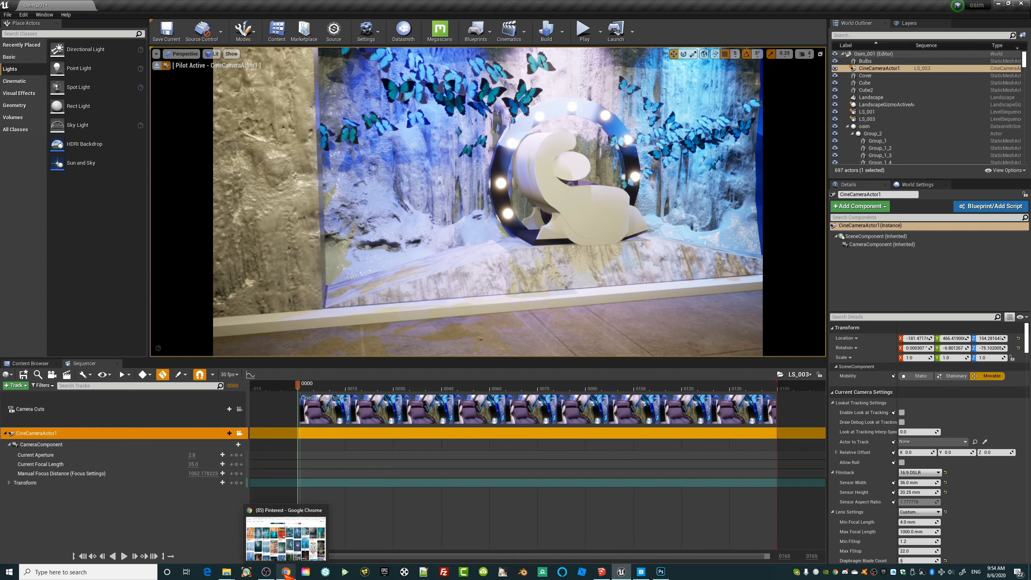
click(284, 573)
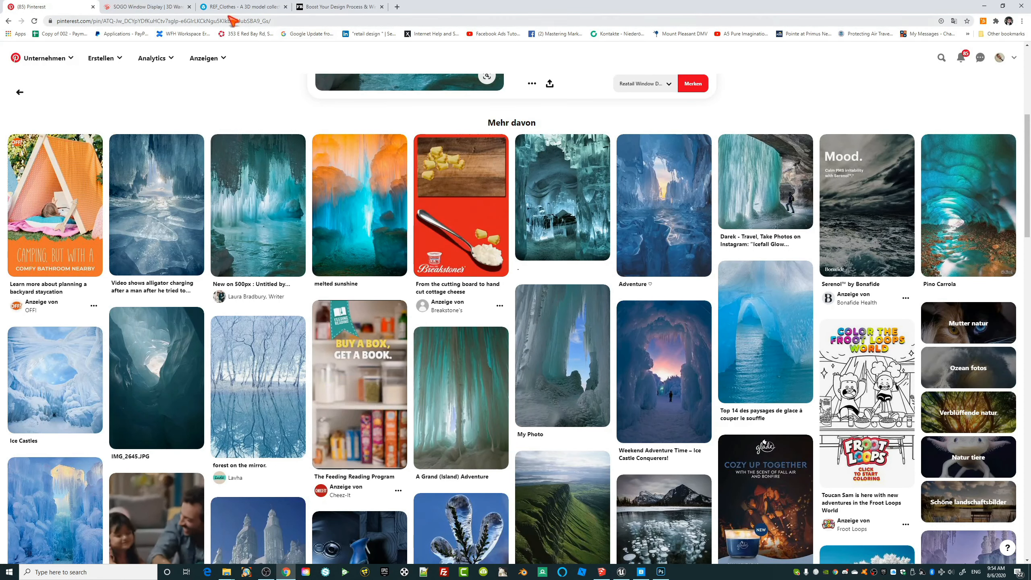
click(246, 11)
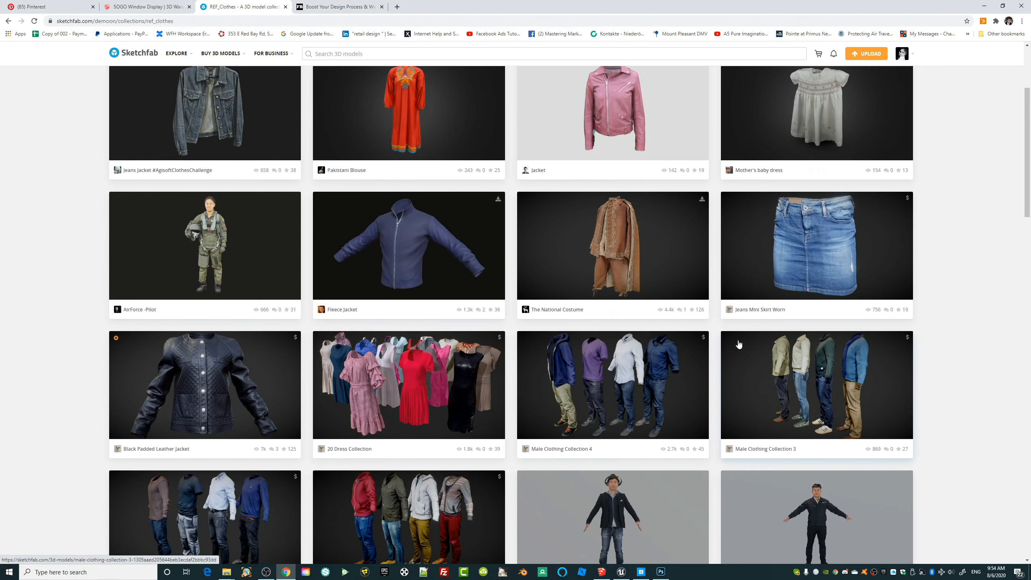
scroll(425, 214, up, 3)
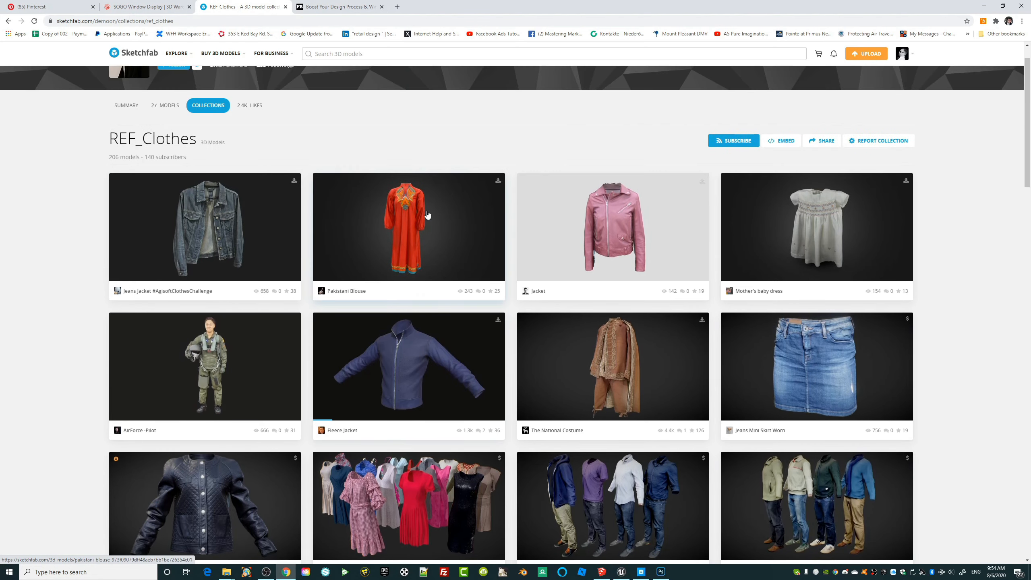
scroll(428, 219, down, 4)
scroll(428, 220, up, 4)
Open the Pakistani Blouse model and examine its embroidered collar and fabric from several angles up close
click(430, 222)
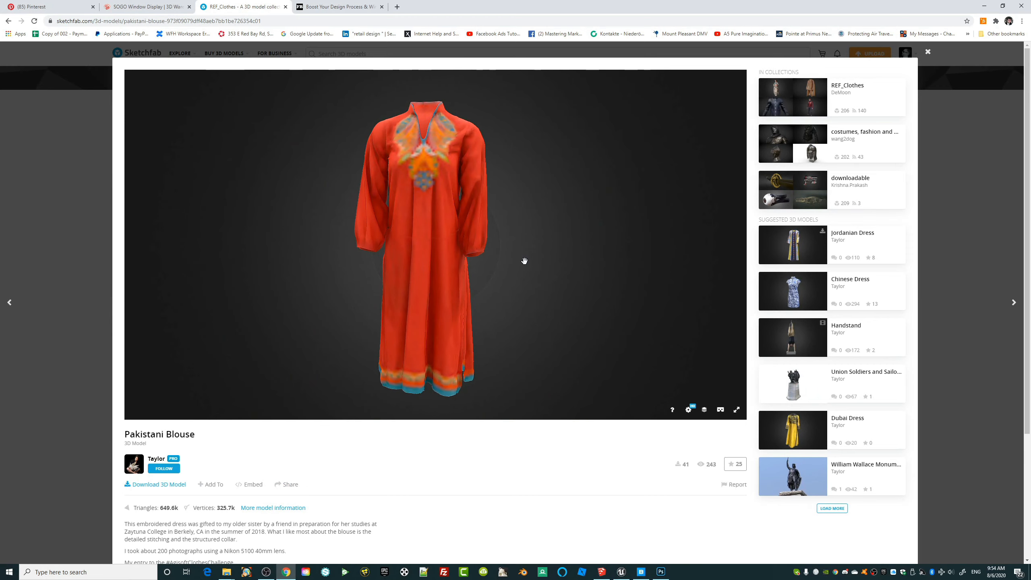
right_drag(524, 261, 554, 283)
scroll(499, 238, up, 3)
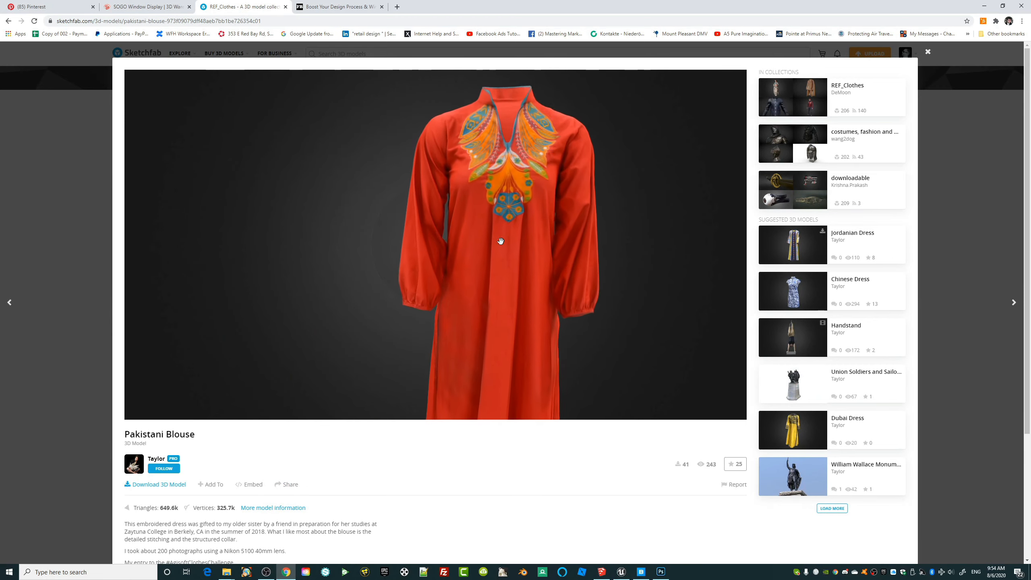
drag(500, 241, 509, 270)
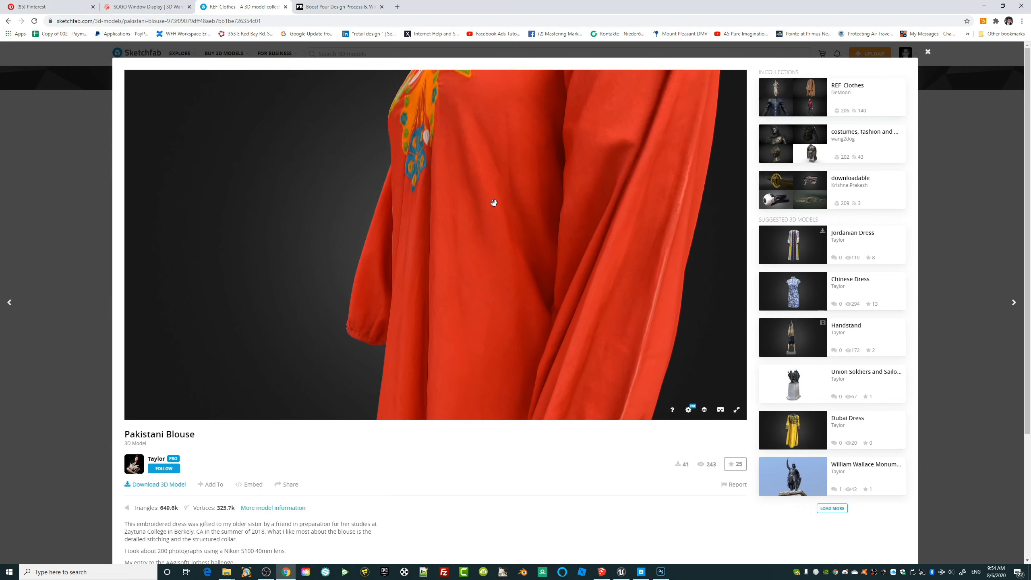
drag(492, 203, 458, 241)
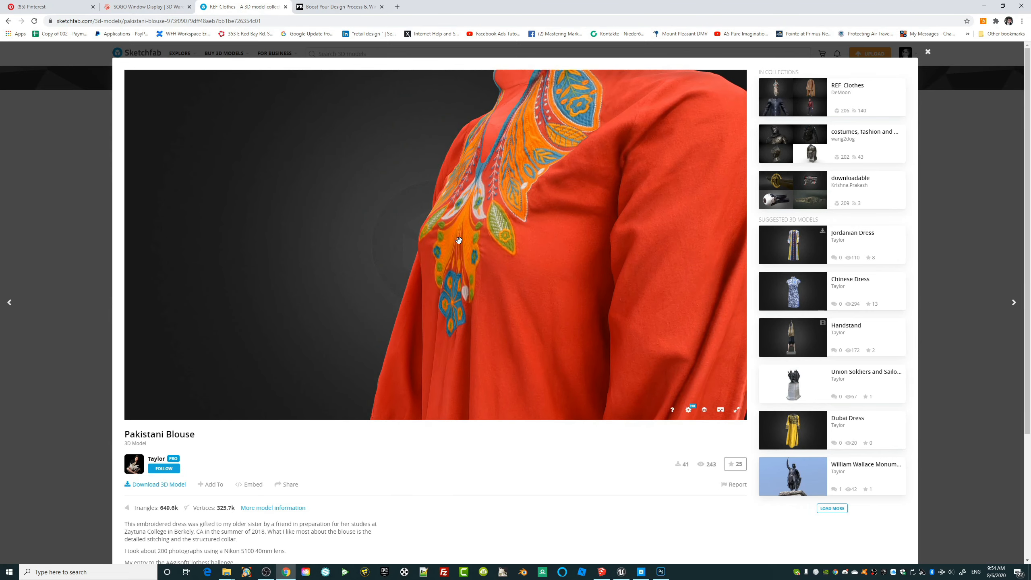
mouse_move(479, 220)
mouse_down()
mouse_move(508, 234)
mouse_move(478, 222)
mouse_up()
scroll(588, 203, up, 3)
drag(615, 218, 556, 258)
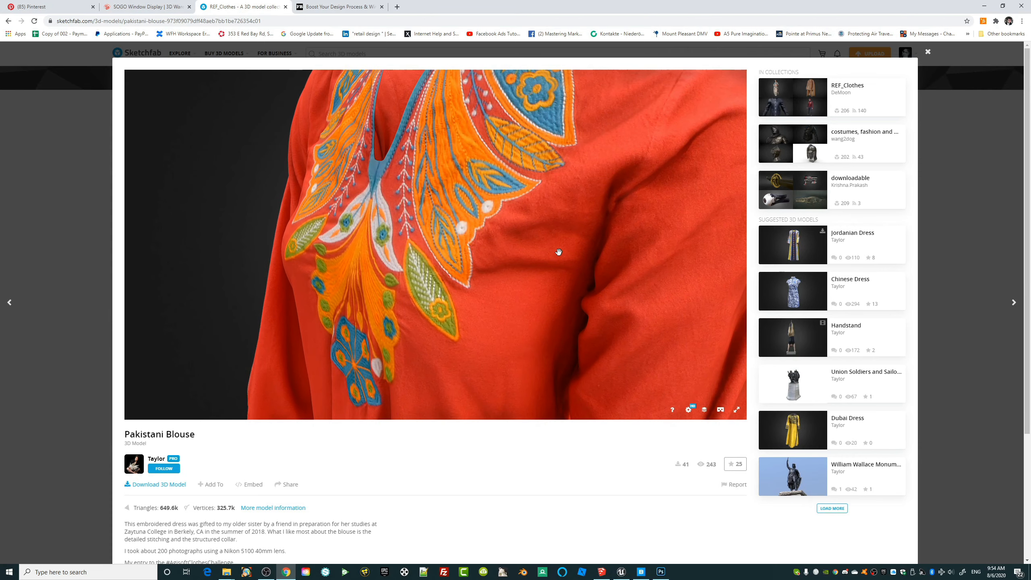
Switch back to Unreal and open the level Osim_002, saving the changes to LS_003 and Osim_001
click(621, 572)
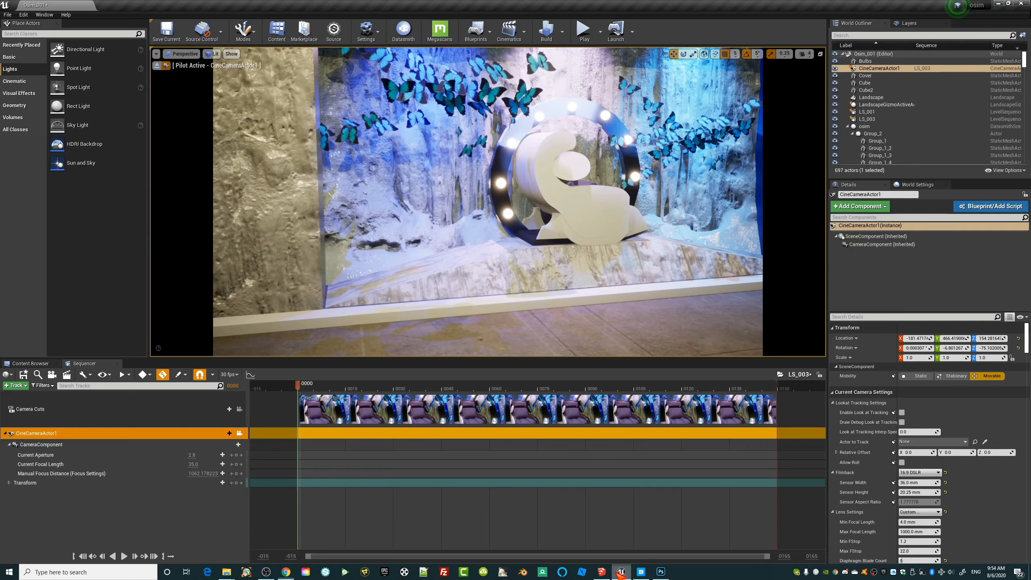
click(7, 14)
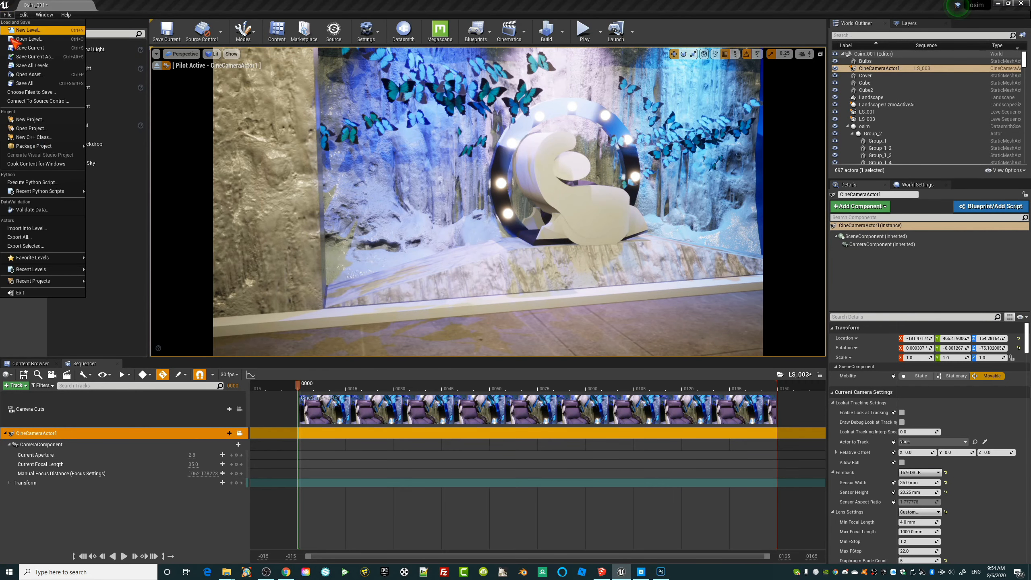
click(33, 39)
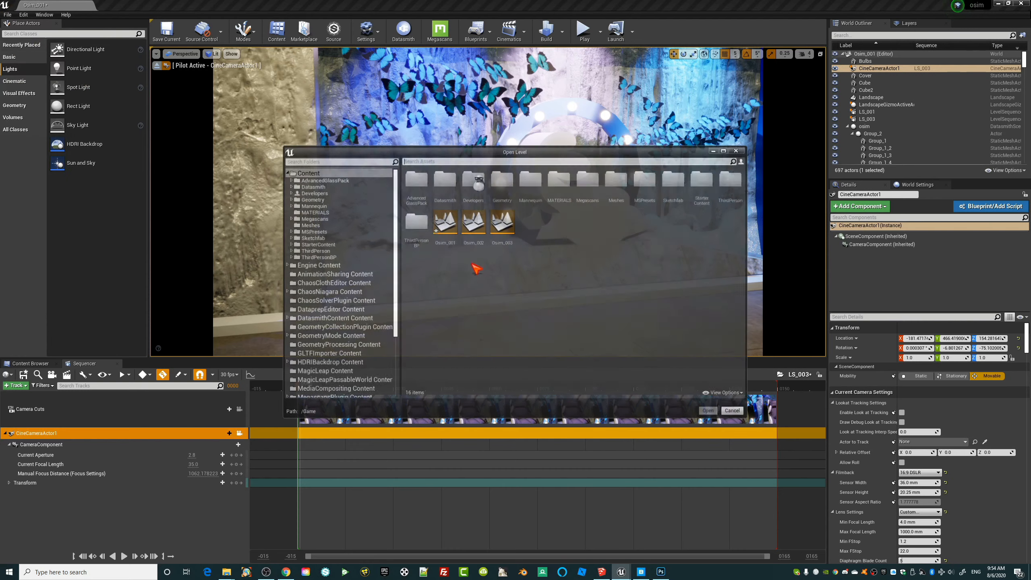
click(473, 223)
click(711, 412)
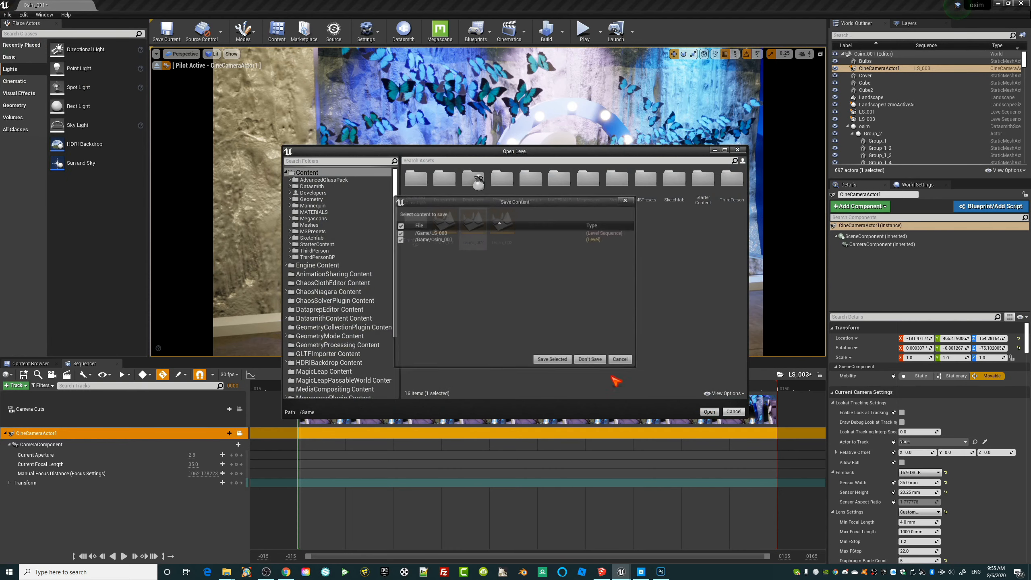
click(552, 361)
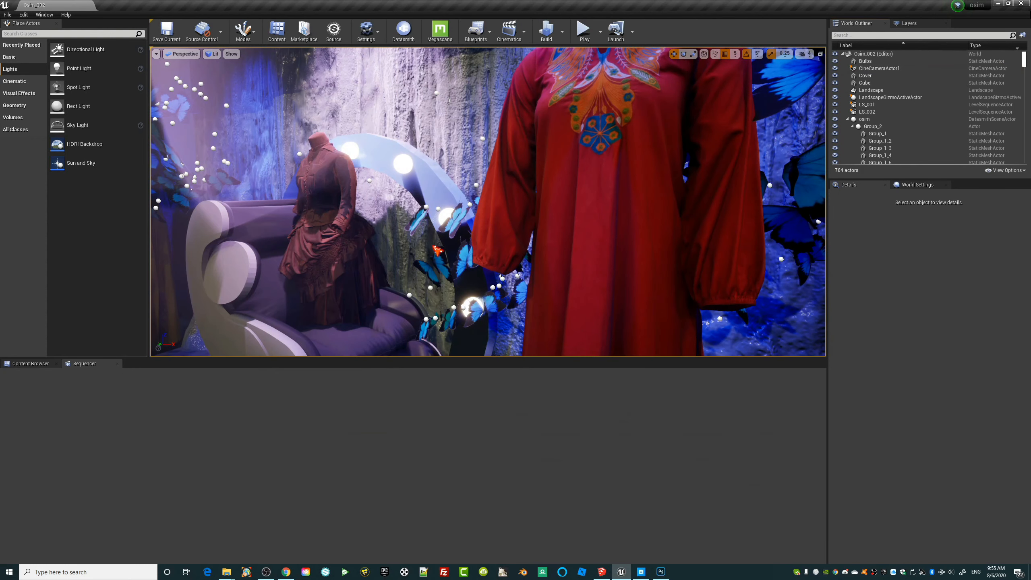
Open the LS_002 level sequence and pilot CineCameraActor1 with Game View on
click(508, 30)
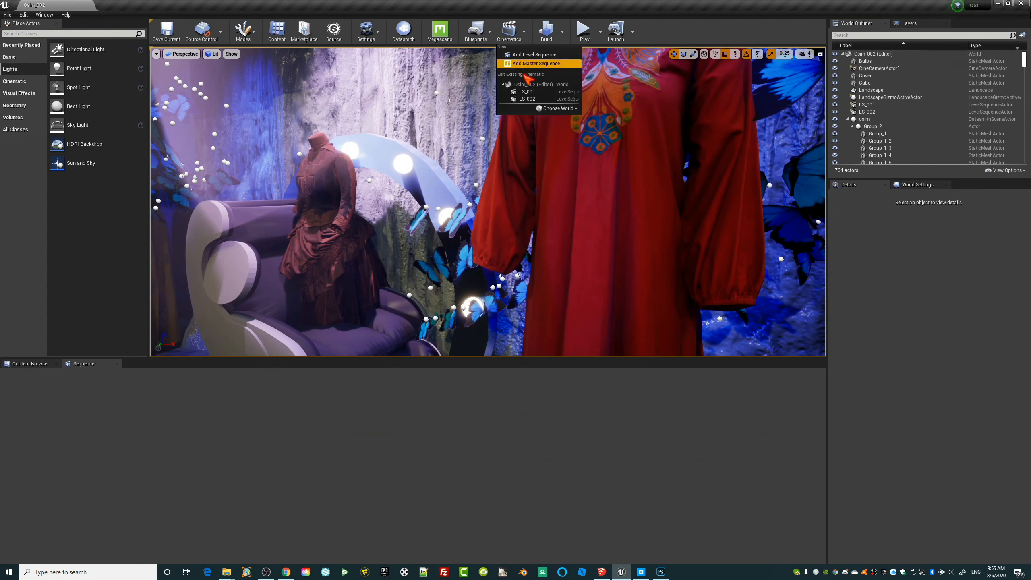
click(529, 99)
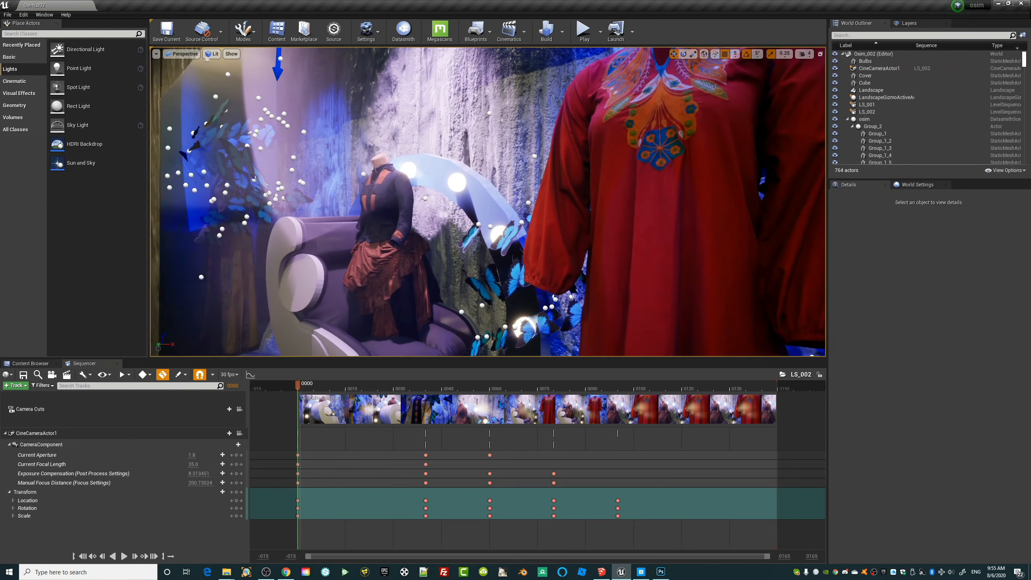
click(182, 53)
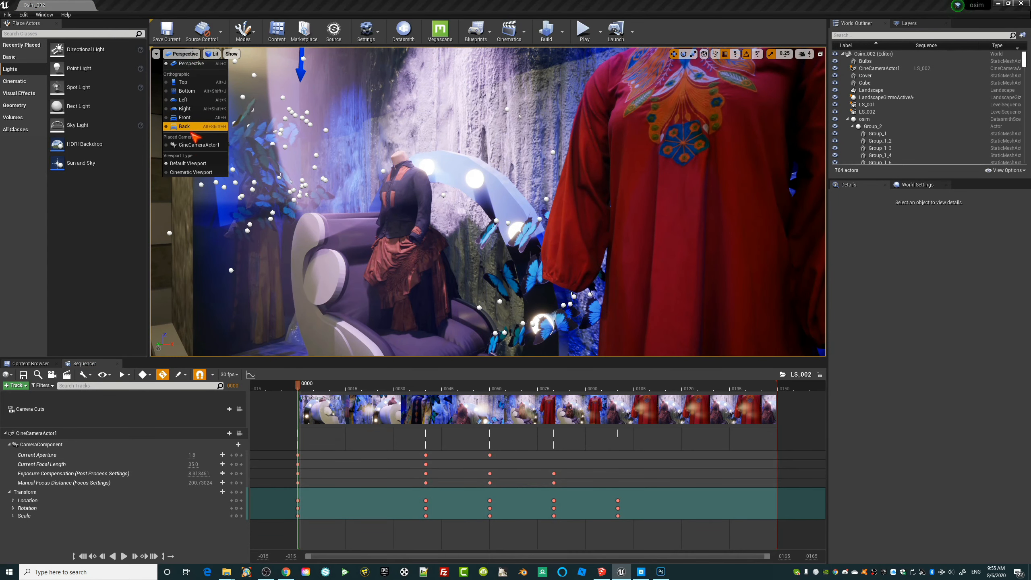
click(198, 145)
right_drag(588, 254, 686, 254)
key(g)
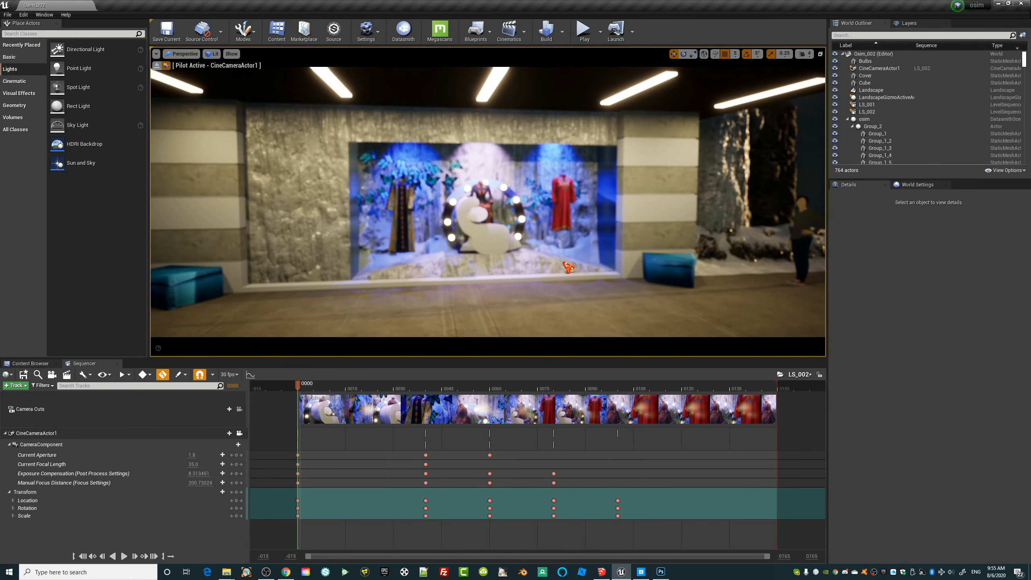
Move the piloted camera along the storefront and set its aperture to 4.8 and exposure compensation to about 10.75
right_drag(567, 267, 601, 281)
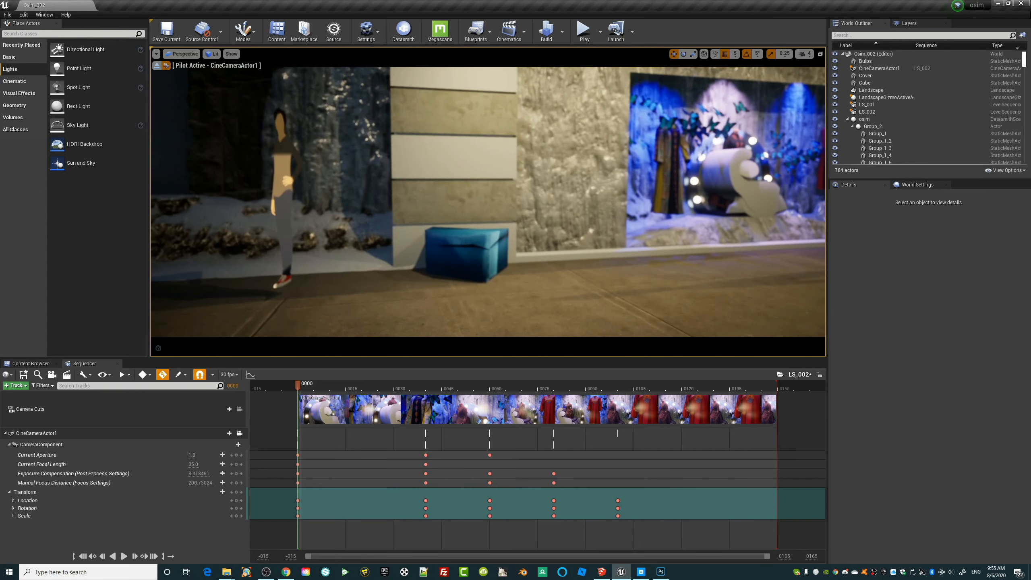
right_drag(567, 267, 575, 260)
drag(192, 454, 184, 455)
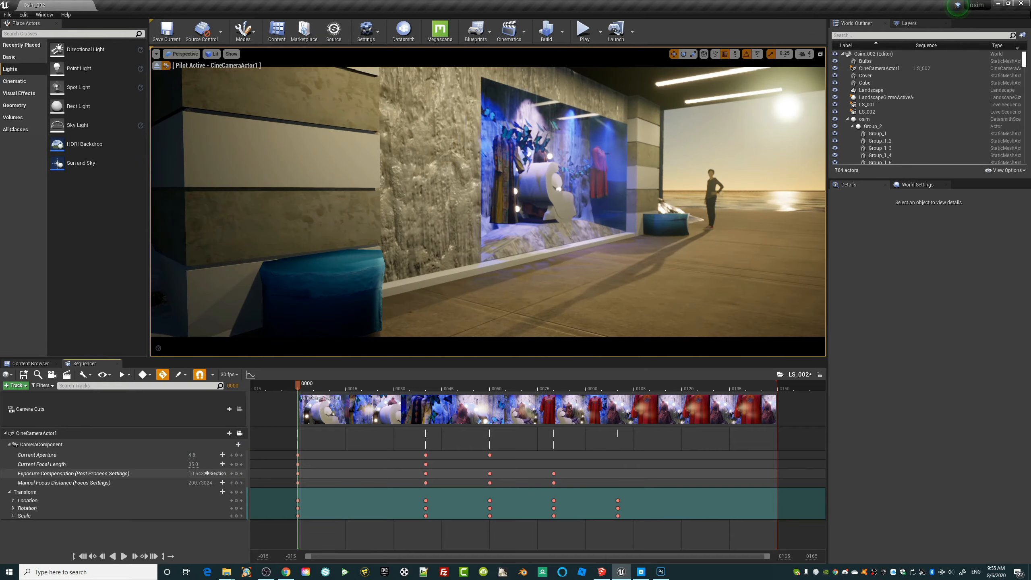
drag(206, 473, 215, 473)
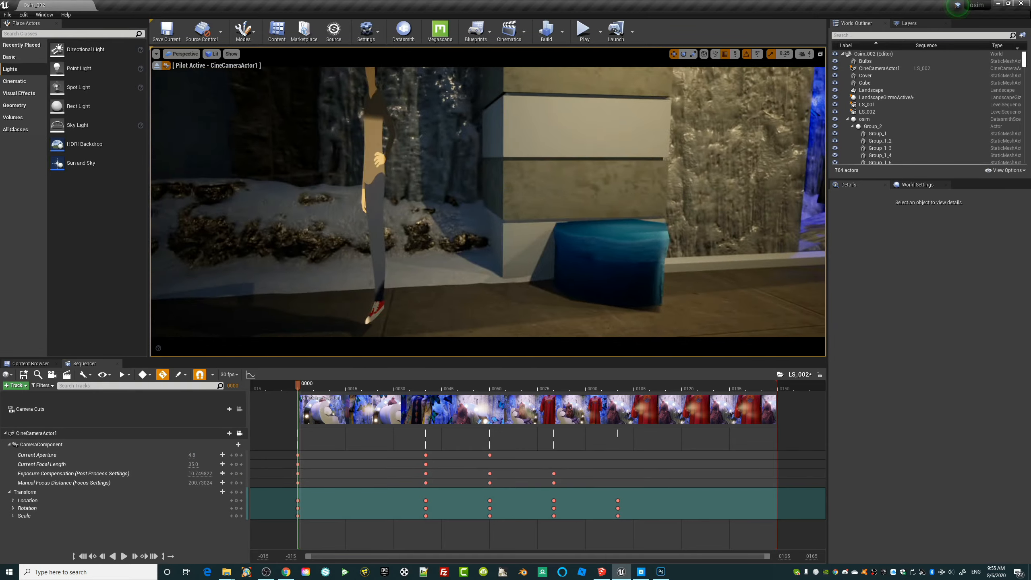
Fly the piloted camera into the window display to frame the dress on the massage chair up close
right_drag(487, 201, 487, 179)
right_drag(505, 271, 505, 271)
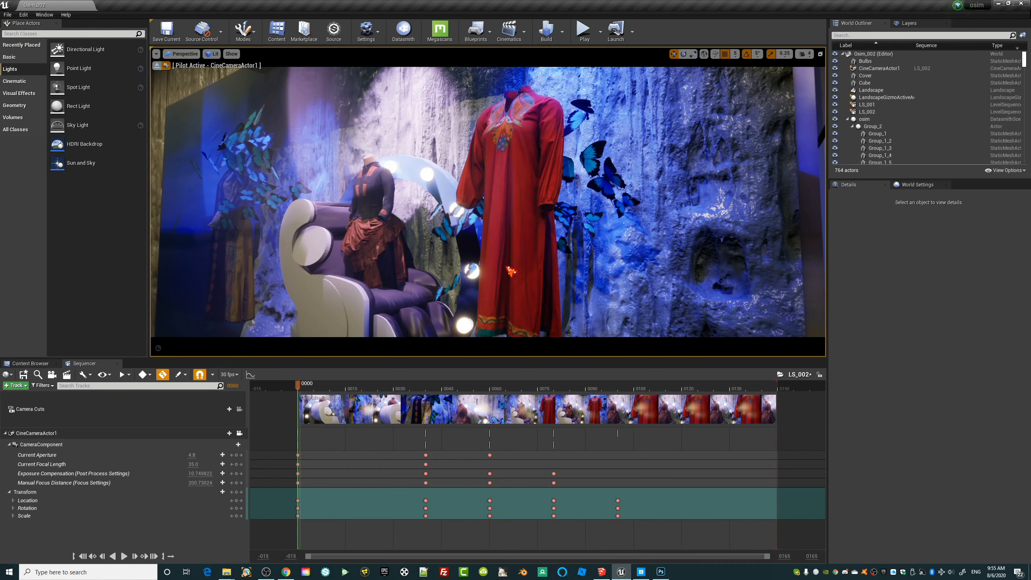
mouse_move(486, 201)
right_down()
mouse_move(511, 201)
mouse_move(489, 201)
right_up()
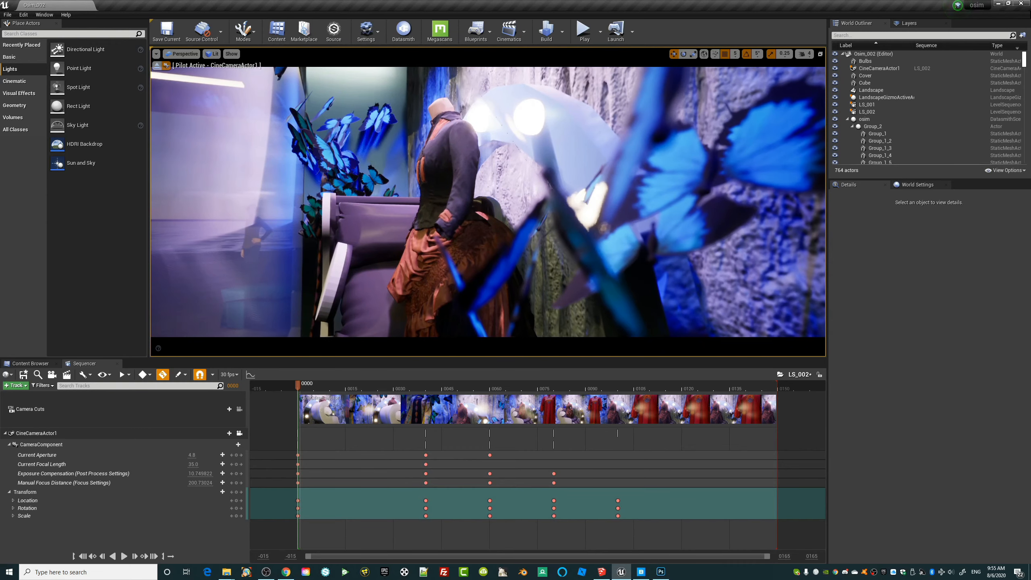
right_drag(395, 270, 414, 337)
Hide the massage chair with its cushions, Group_8, from behind the dress in the window display
click(405, 304)
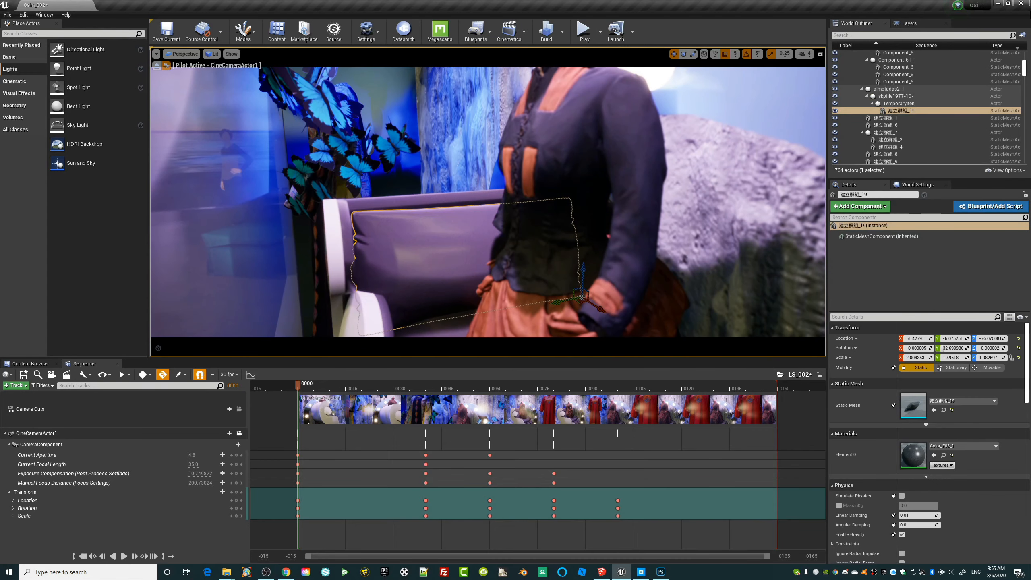
right_drag(454, 205, 426, 195)
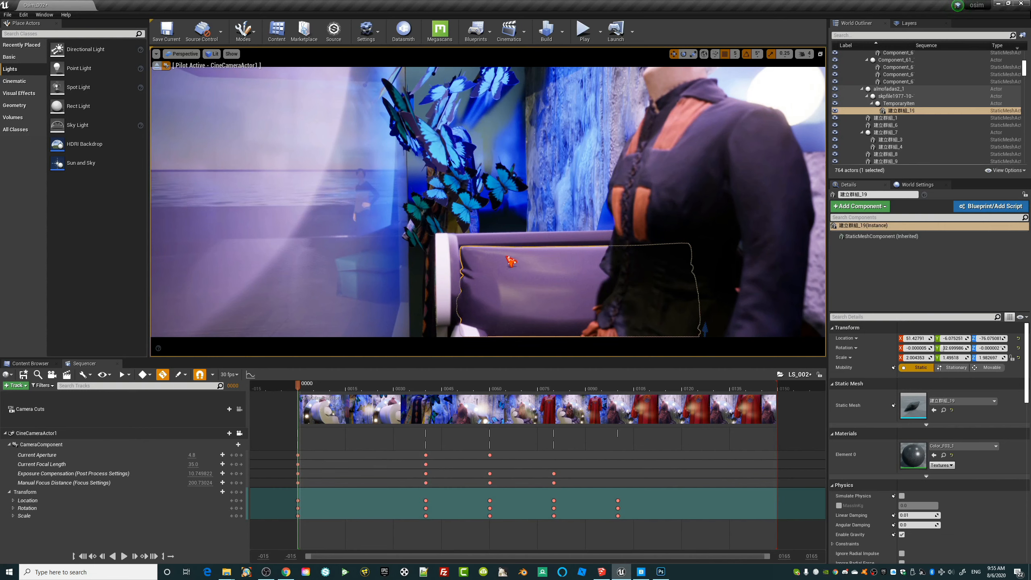
scroll(898, 91, up, 5)
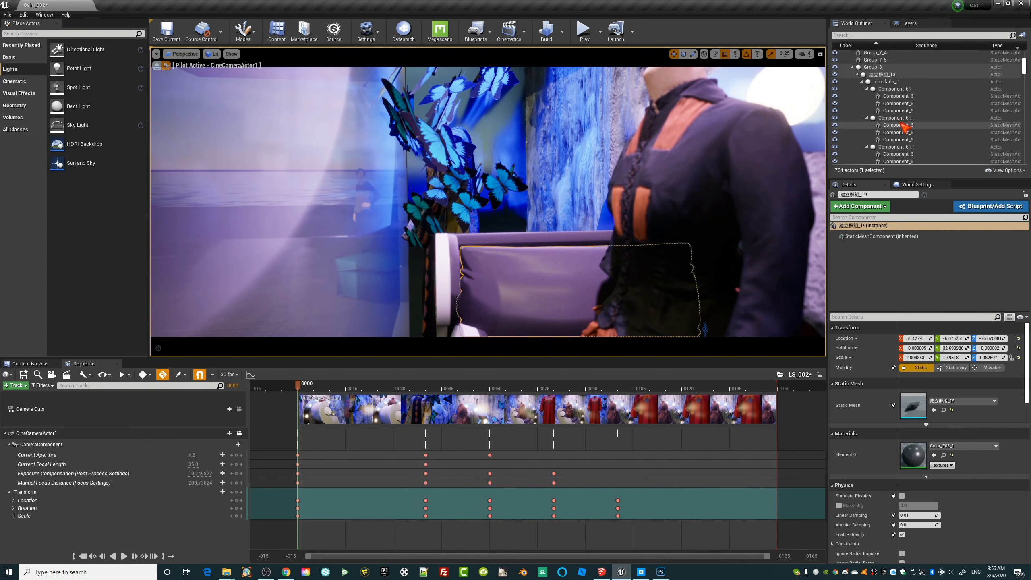
click(834, 80)
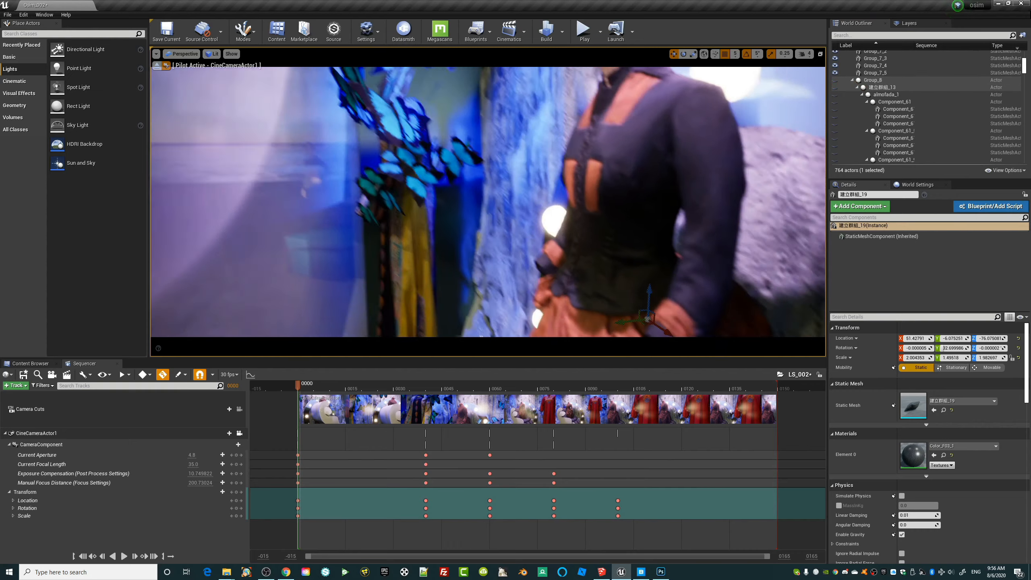
right_click(565, 228)
drag(565, 227, 565, 194)
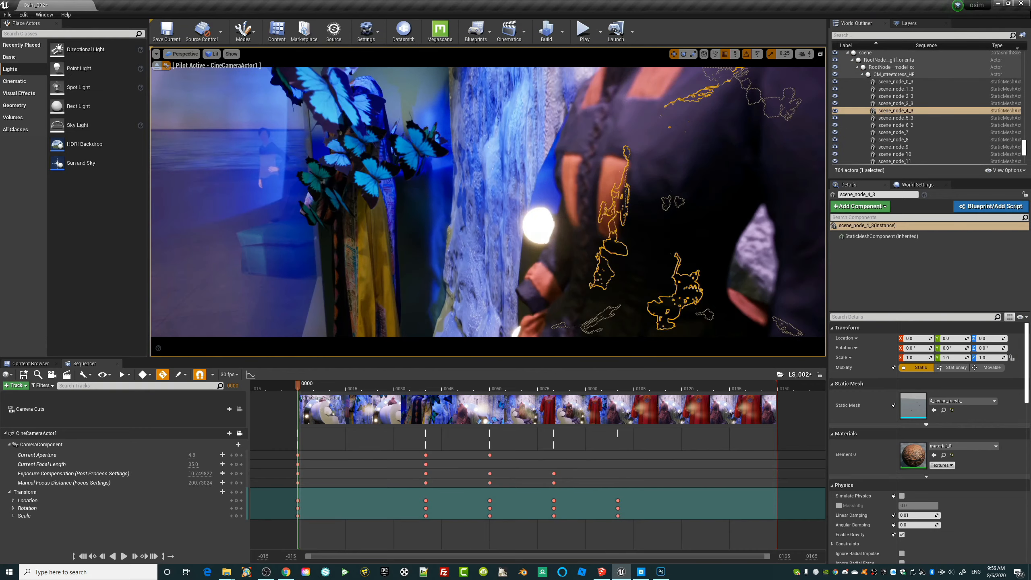
Hide the glowing round bulbs and the large curved panel Group_10 so only the dresses and butterflies stay in the window
click(538, 225)
right_drag(538, 226, 446, 194)
click(835, 62)
click(653, 196)
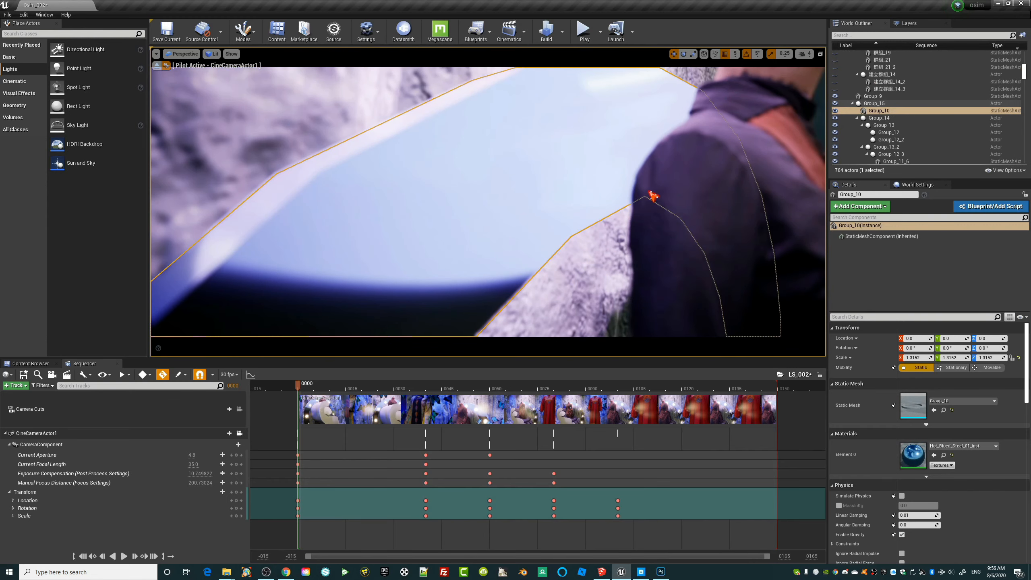
click(835, 111)
right_drag(719, 169, 739, 160)
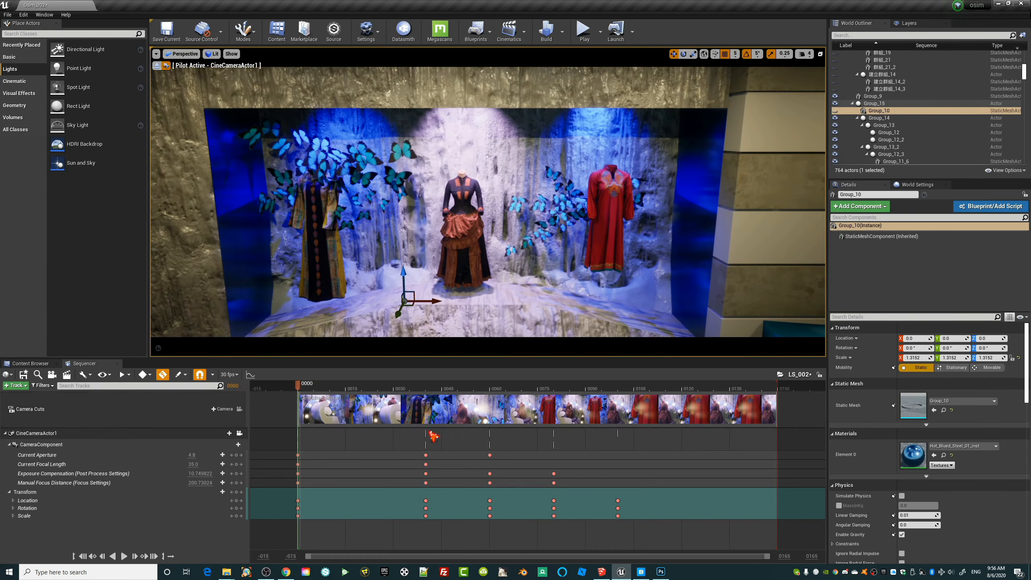
Frame the patterned robe with the piloted camera and set CineCameraActor1's sensor height to about 36.44 mm
right_drag(451, 311, 471, 303)
scroll(1029, 83, up, 10)
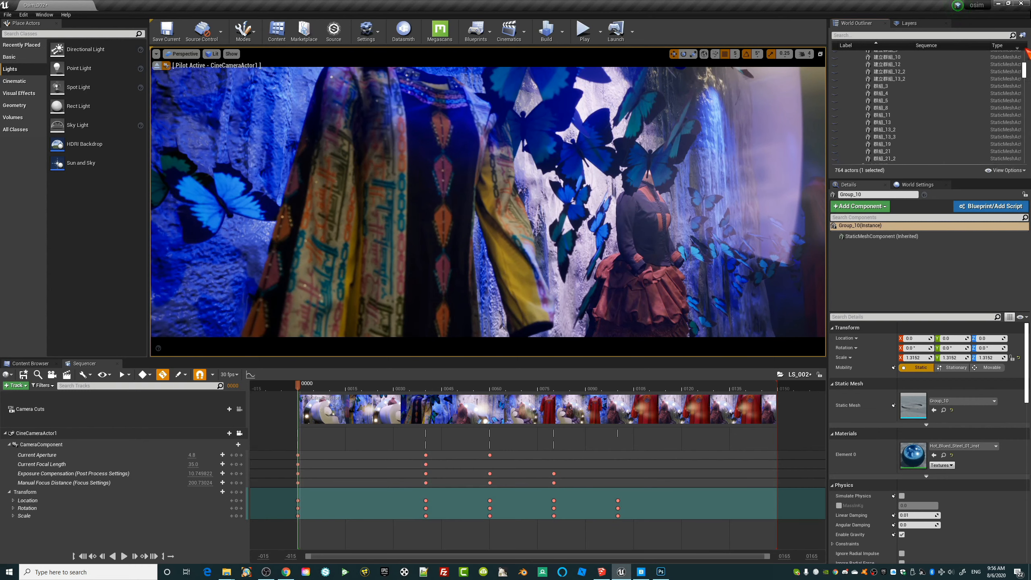
click(878, 69)
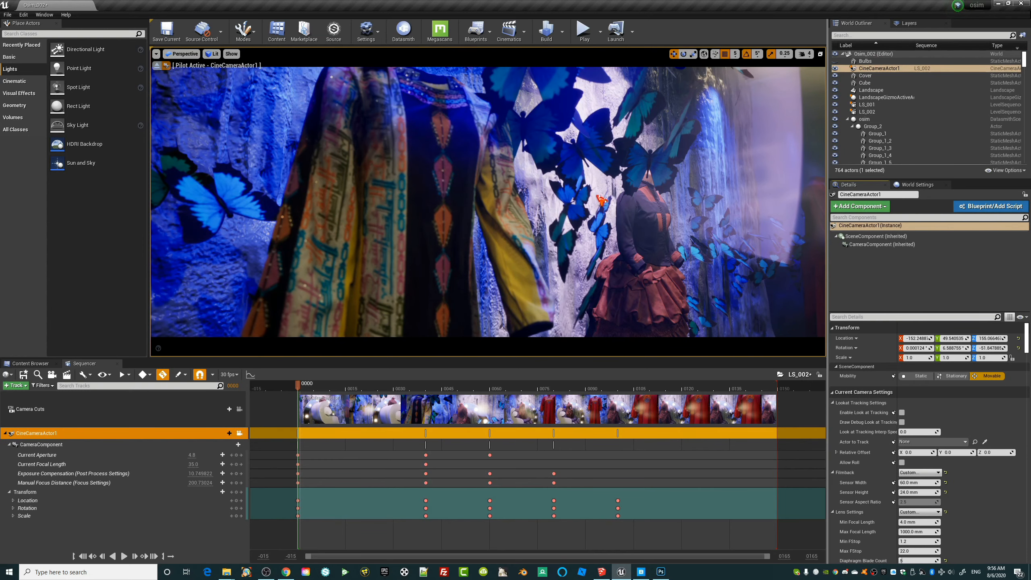
middle_drag(514, 243, 515, 246)
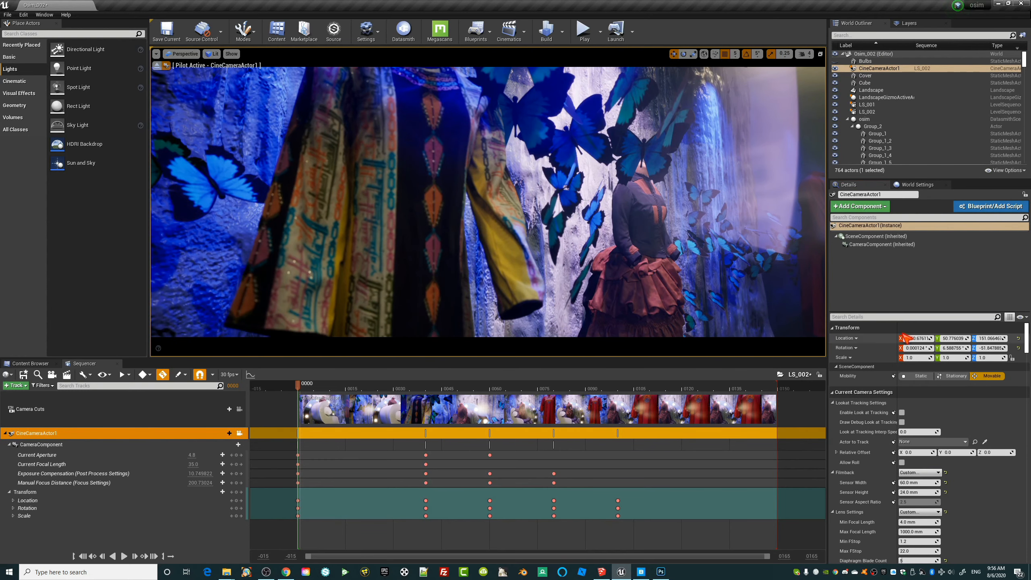
scroll(907, 423, down, 2)
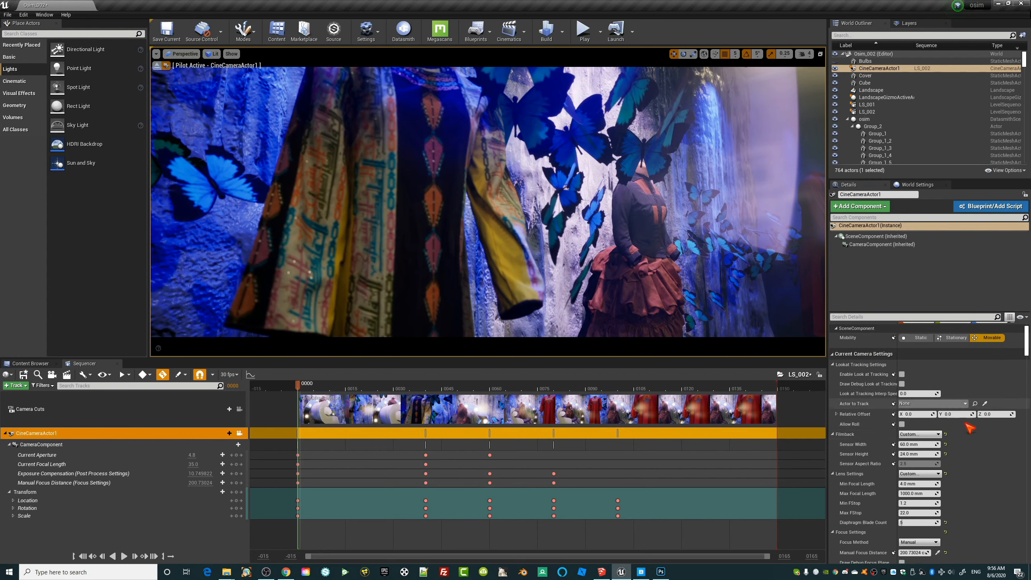
mouse_move(918, 454)
mouse_down()
mouse_move(1006, 453)
mouse_move(906, 453)
mouse_up()
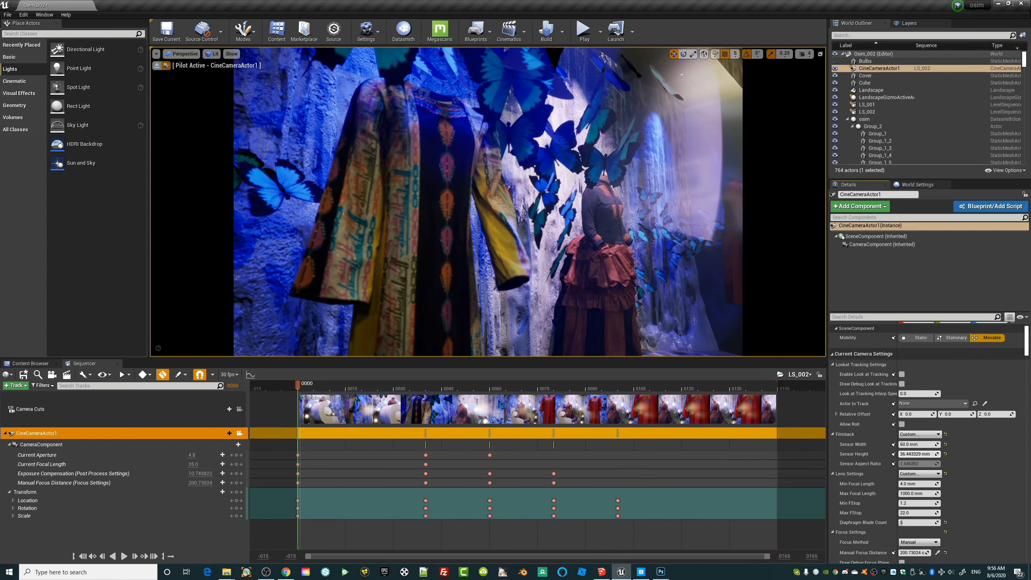
Move the camera closer to the robe and set manual focus distance to about 51.5 and exposure compensation to about 11.6
right_drag(487, 203, 447, 199)
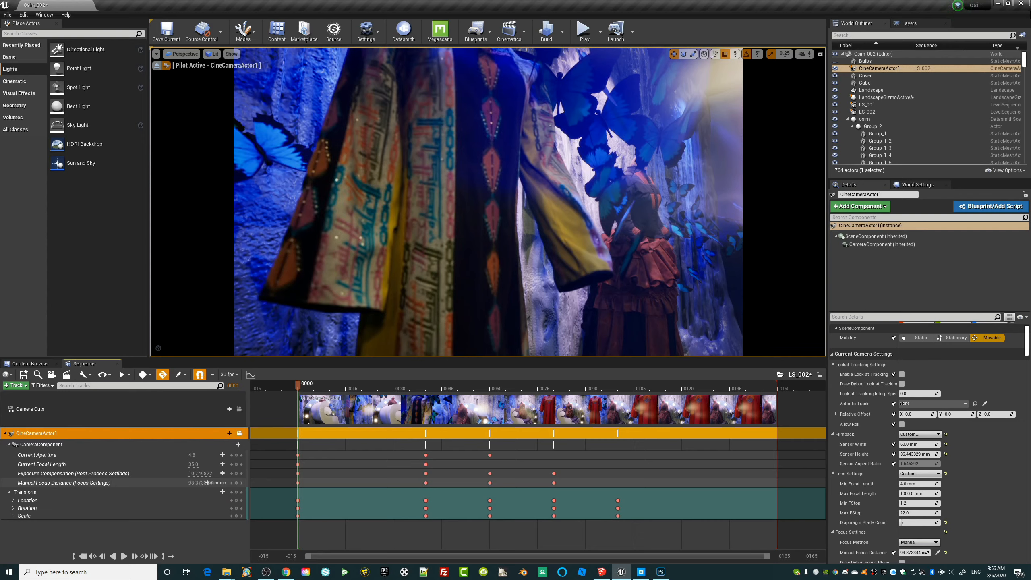
mouse_move(199, 482)
mouse_down()
mouse_move(185, 473)
mouse_move(219, 473)
mouse_move(193, 474)
mouse_move(207, 473)
mouse_up()
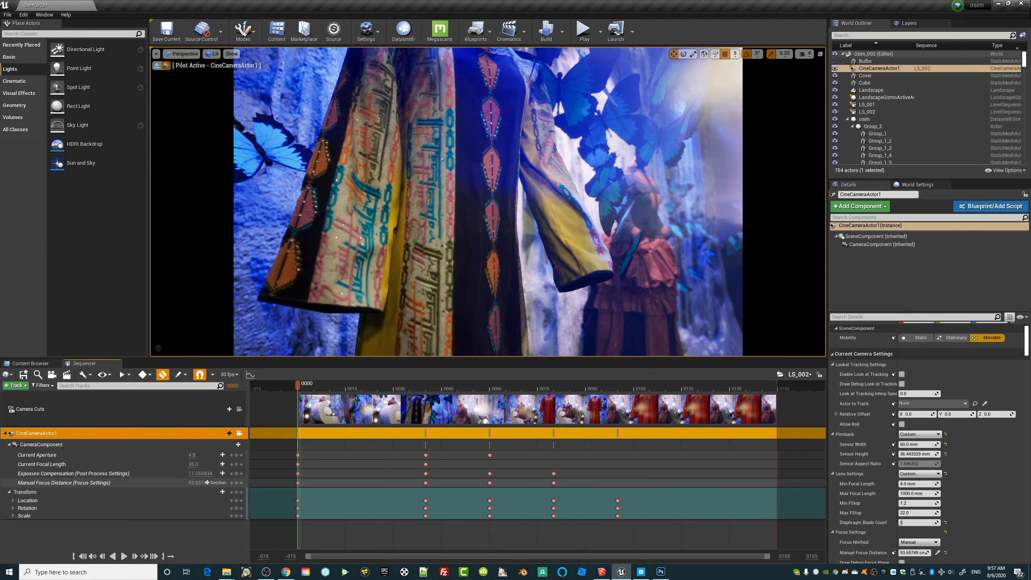
middle_drag(471, 264, 458, 170)
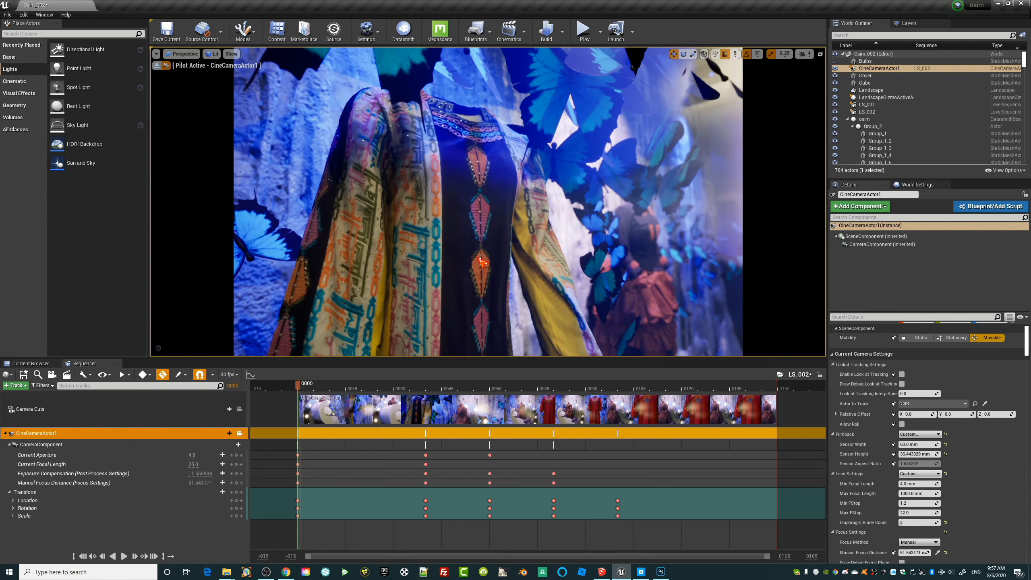
Take a high resolution screenshot of the robe view with a size multiplier of 3.0
click(156, 54)
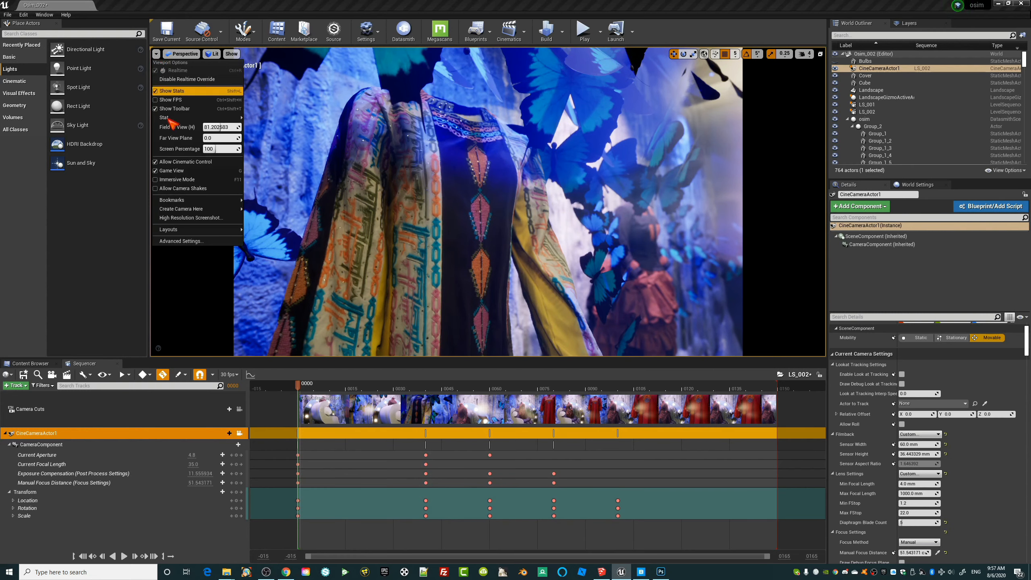
mouse_move(170, 200)
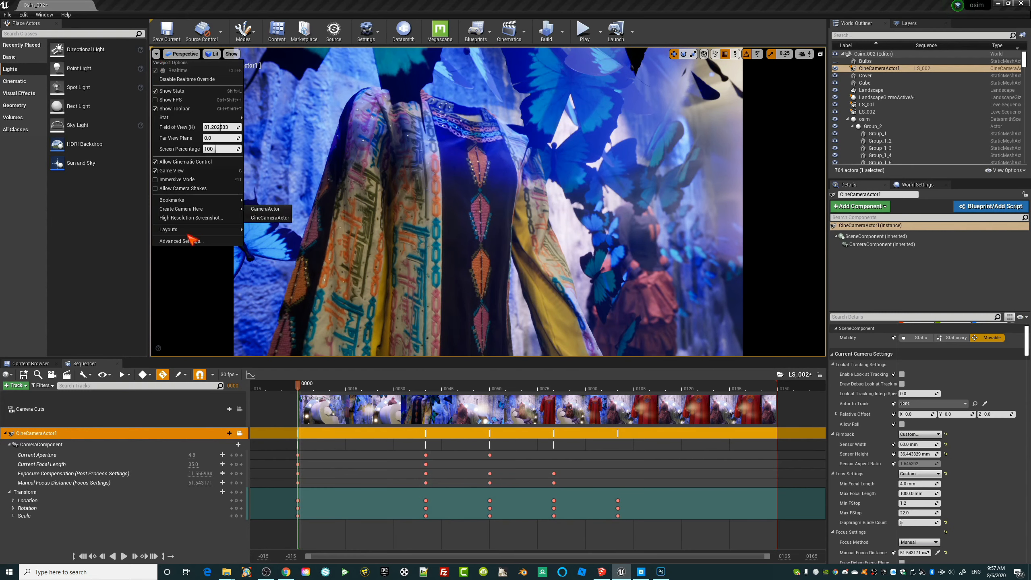
click(191, 218)
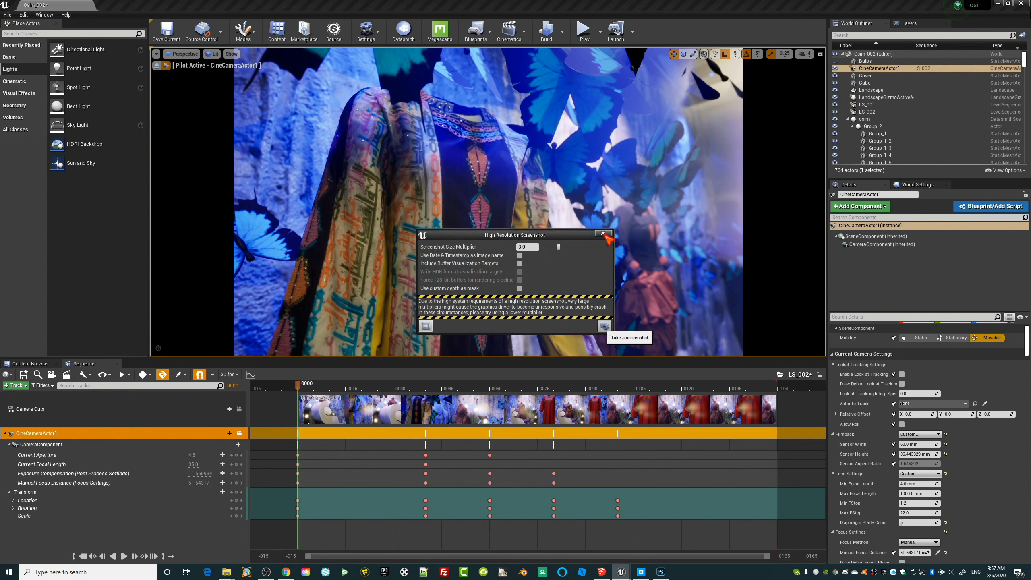
click(603, 233)
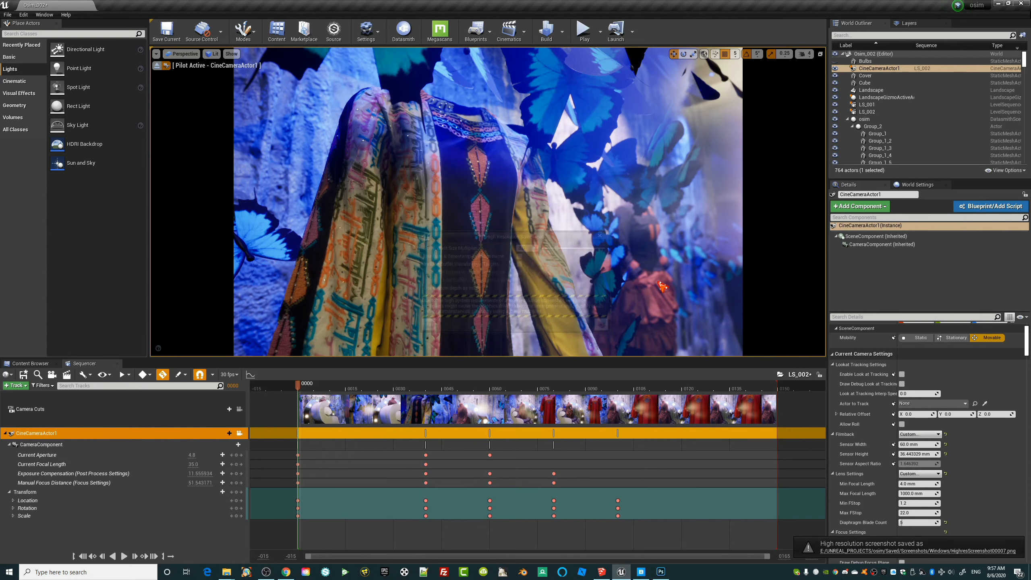
Open HighresScreenshot00007.png from the screenshots folder in Photoshop and examine it at 100% and 50% zoom
click(918, 550)
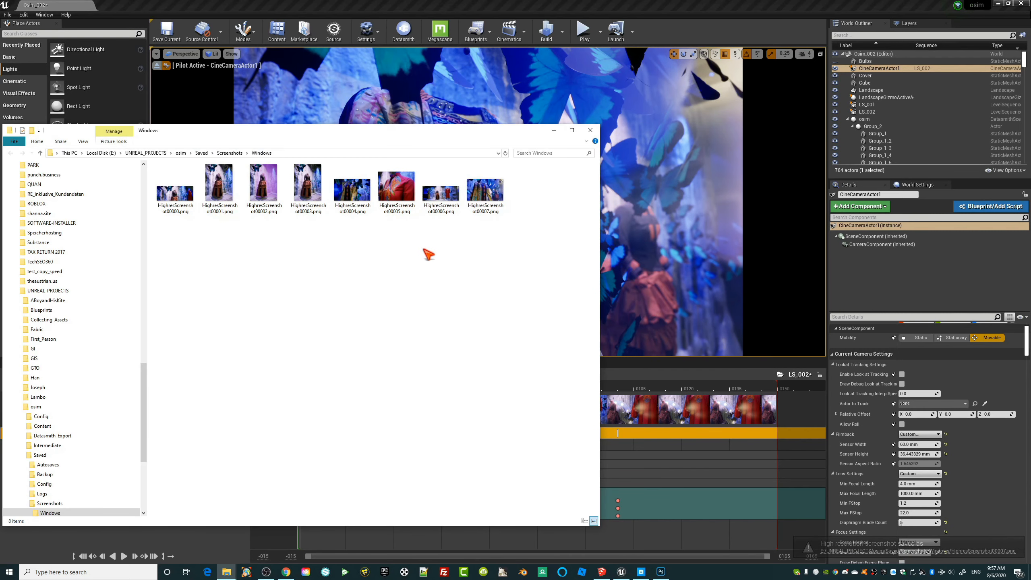
double_click(500, 198)
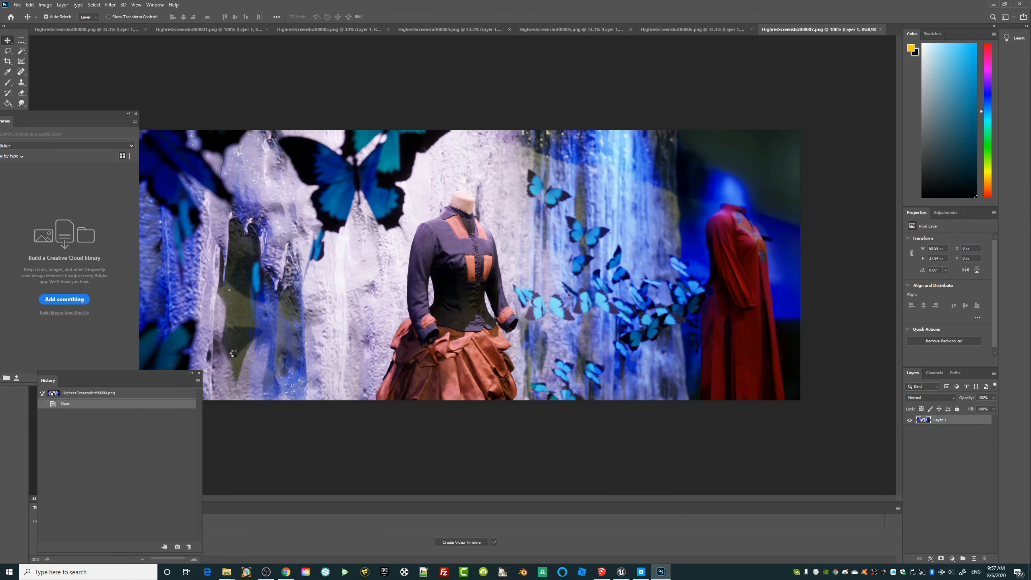
drag(145, 378, 679, 227)
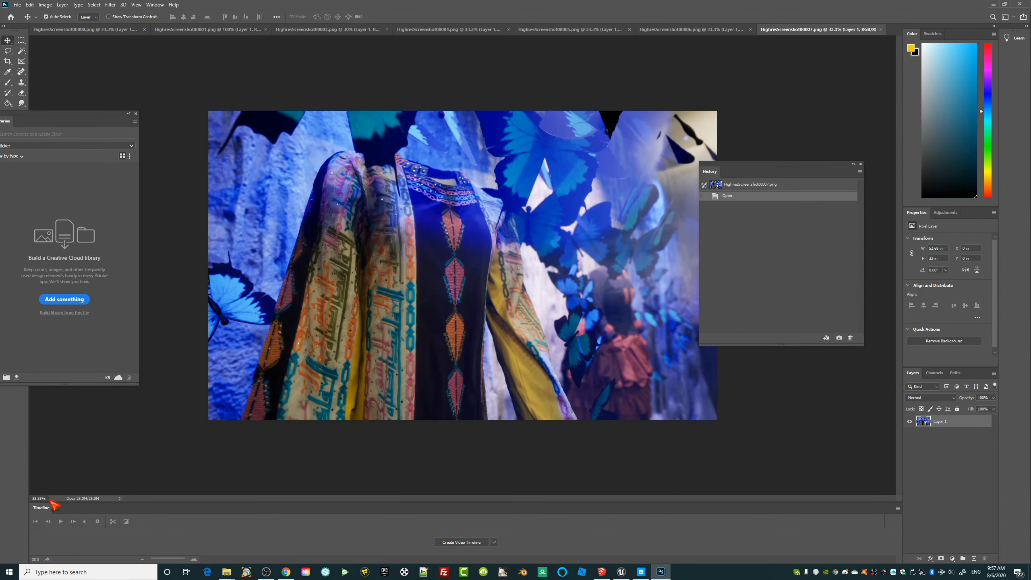
text(100)
key(Return)
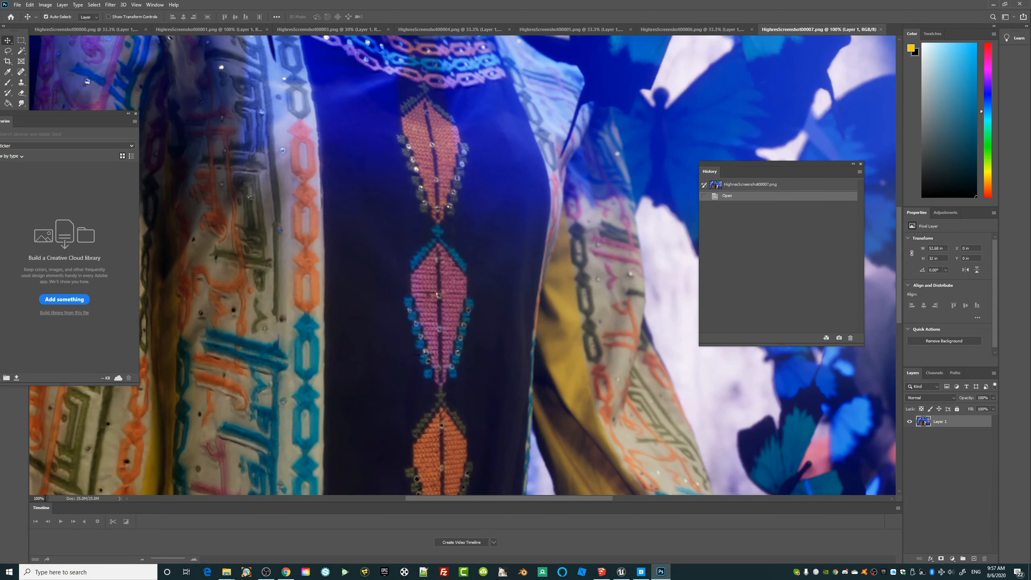
text(50)
key(Return)
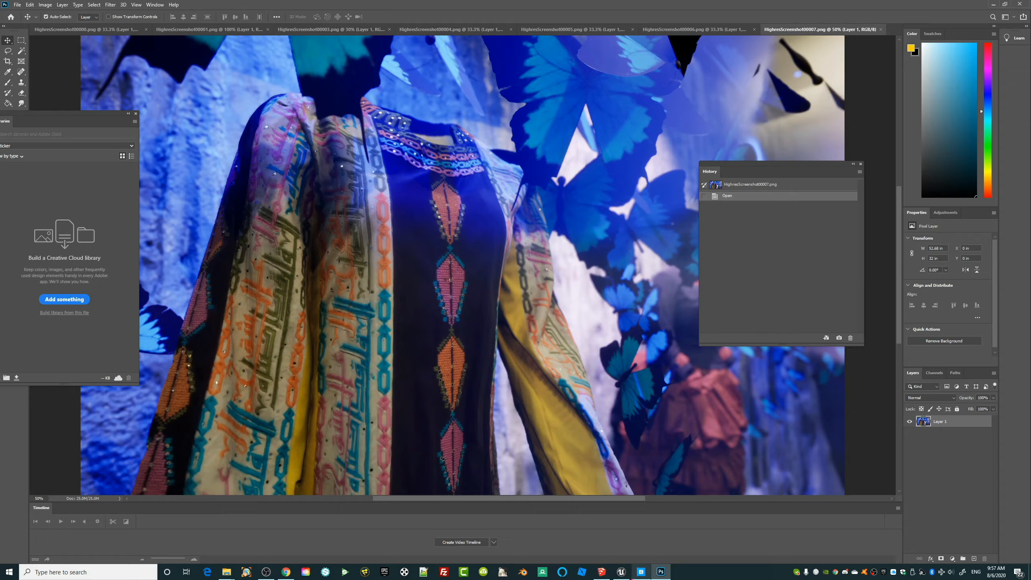
Switch back to Unreal and scrub back and forth through the LS_002 sequence to review its dress shots, ending at frame 0
click(620, 572)
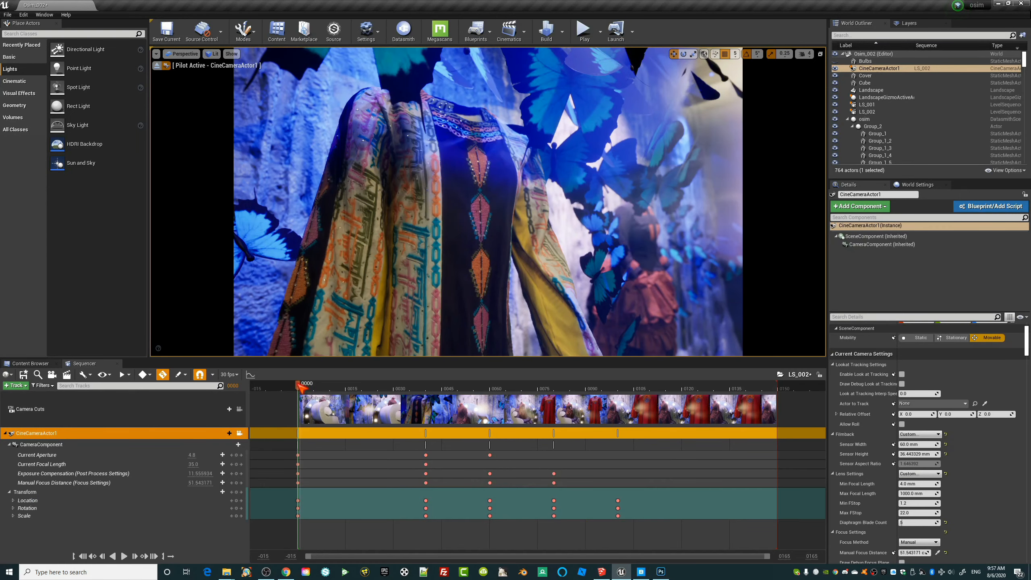
drag(301, 388, 372, 395)
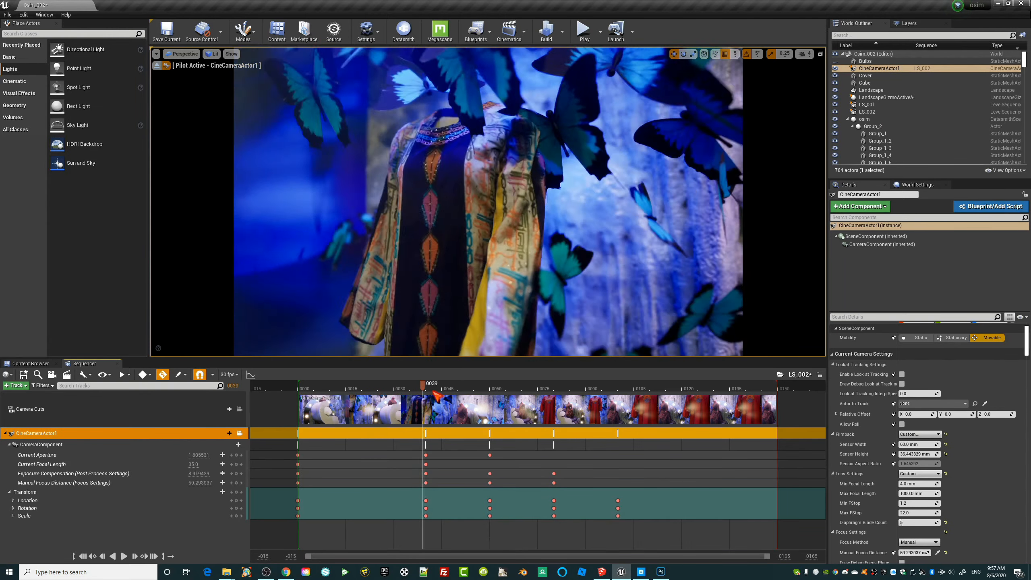
drag(448, 395, 524, 400)
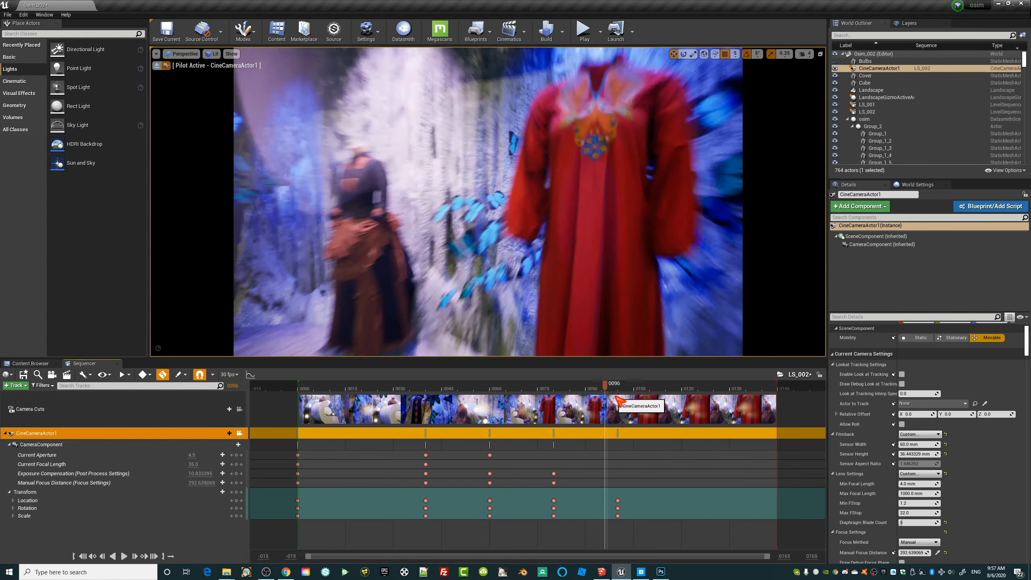
drag(633, 399, 334, 395)
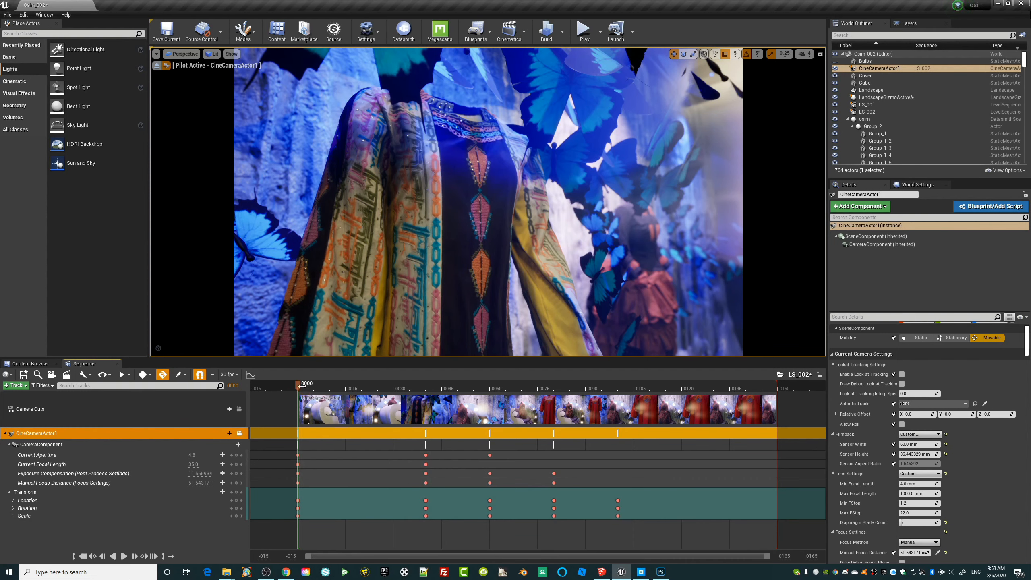
drag(303, 386, 490, 397)
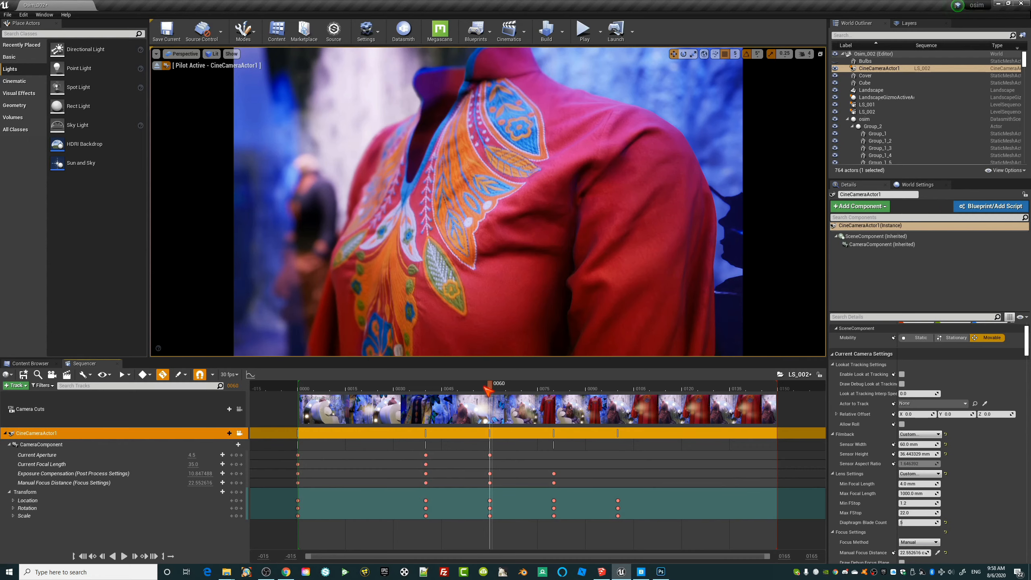
drag(493, 390, 301, 392)
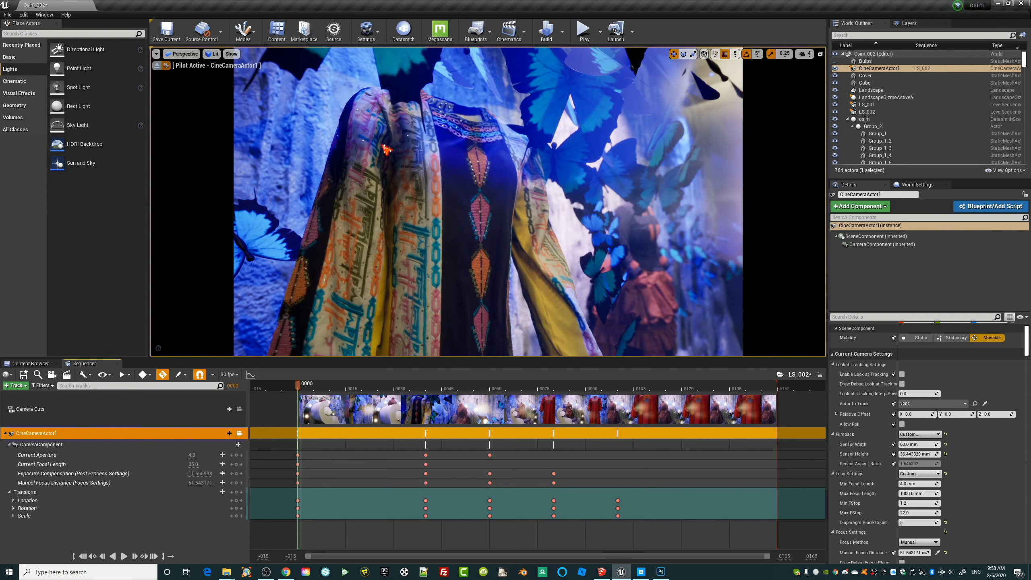
Play the level in the selected viewport, run the third-person character around the storefront display, and end the session
click(584, 33)
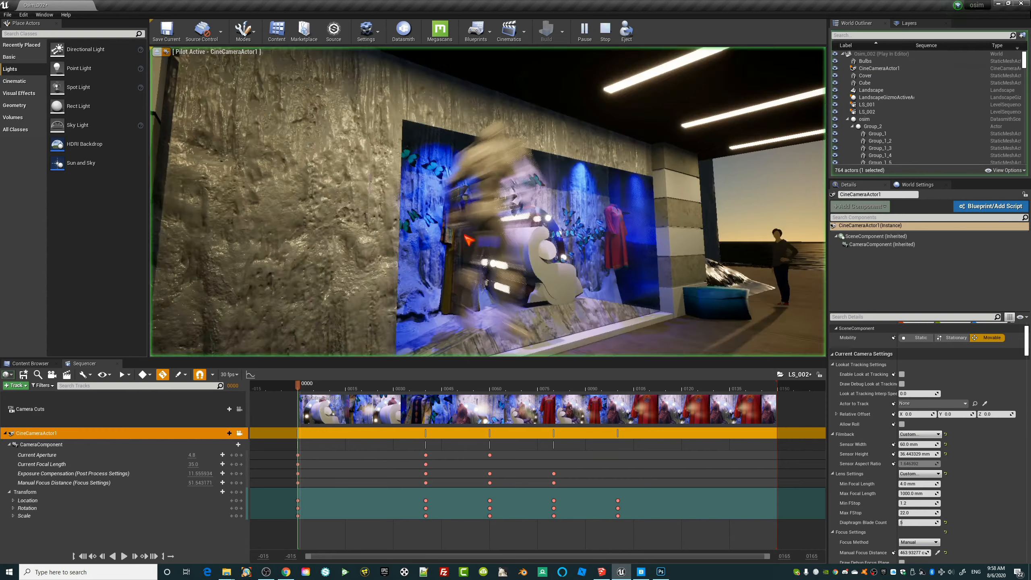
click(559, 263)
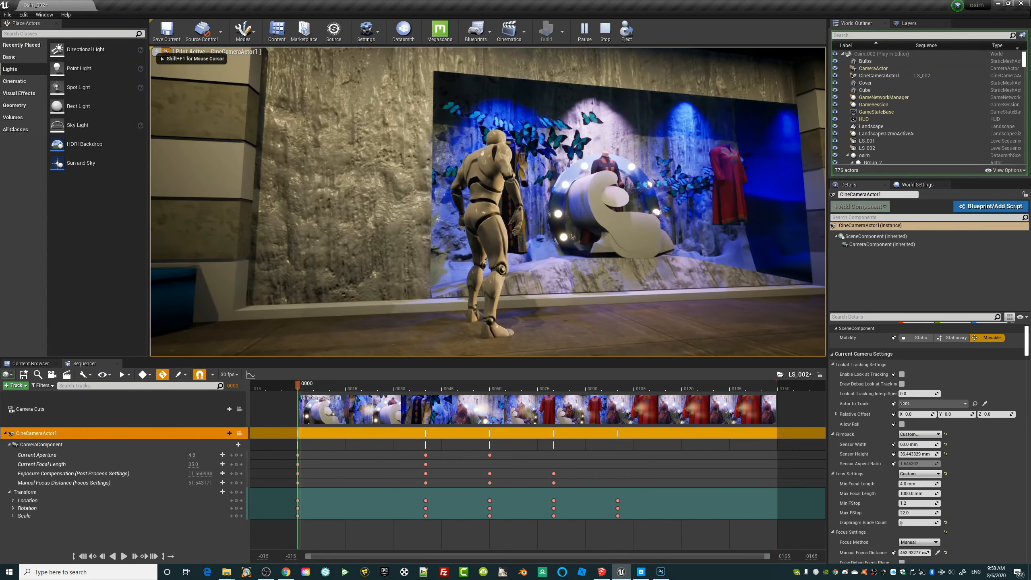
key(w)
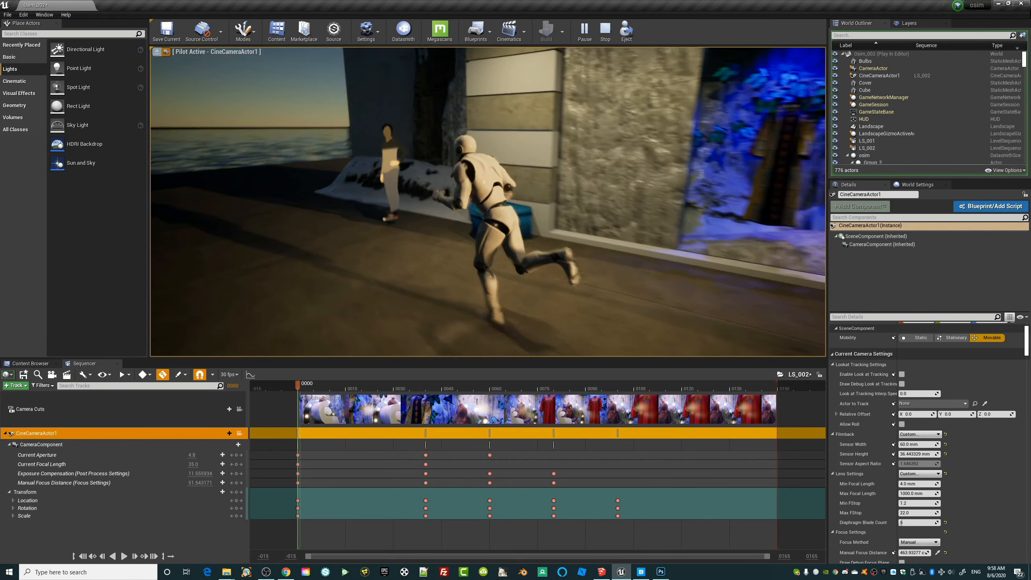
key(d)
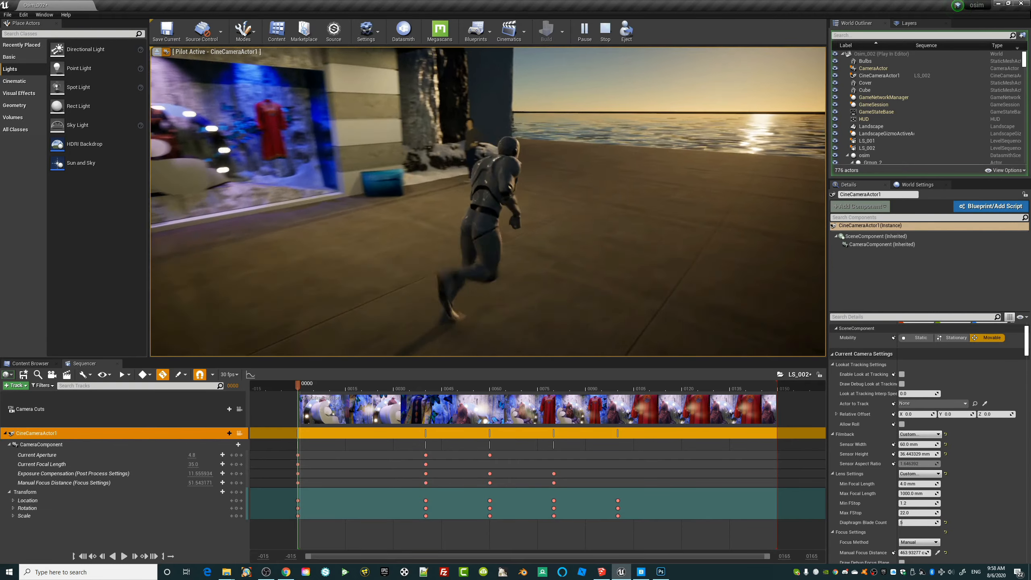
key(w)
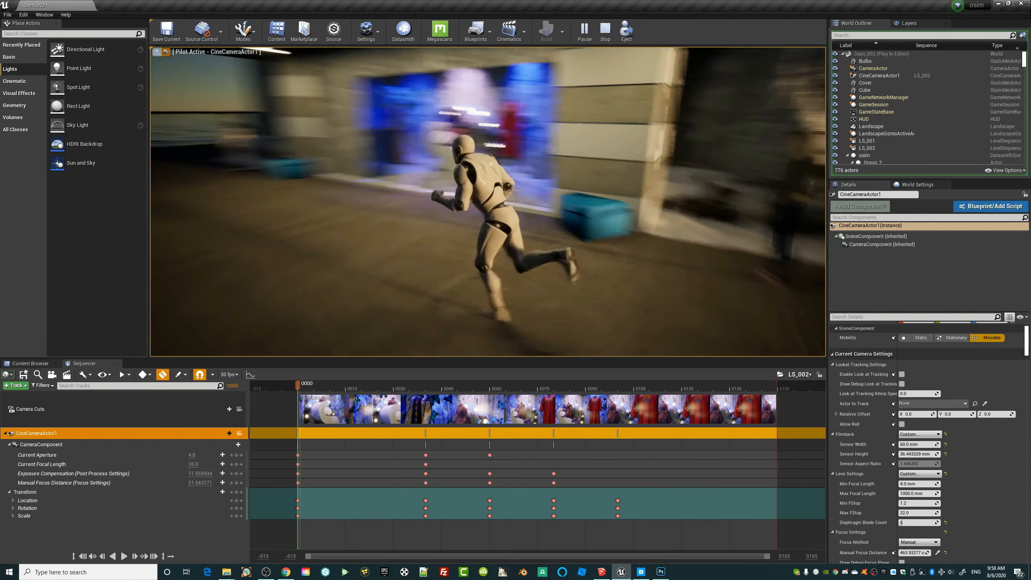
key(a)
key(w)
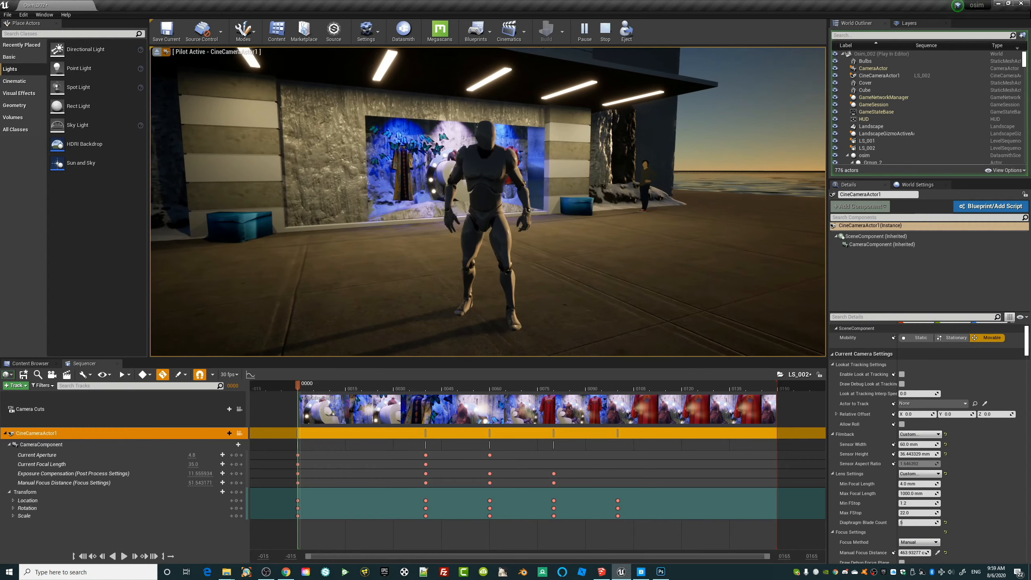
key(Escape)
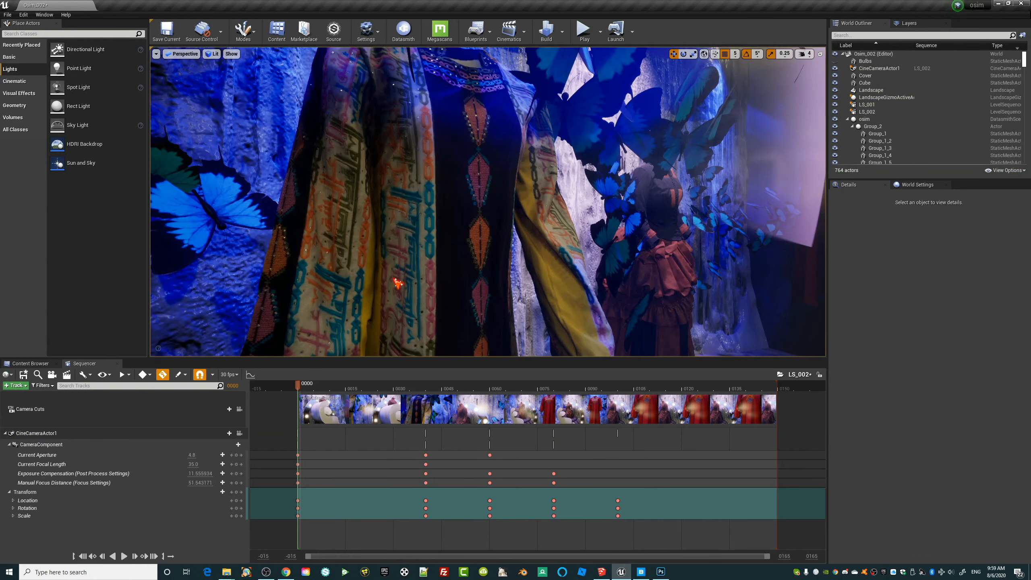
Stop piloting the cine camera and place a Rect Light at the foot of the textured wall beside the teal box
click(157, 66)
right_drag(487, 201, 493, 208)
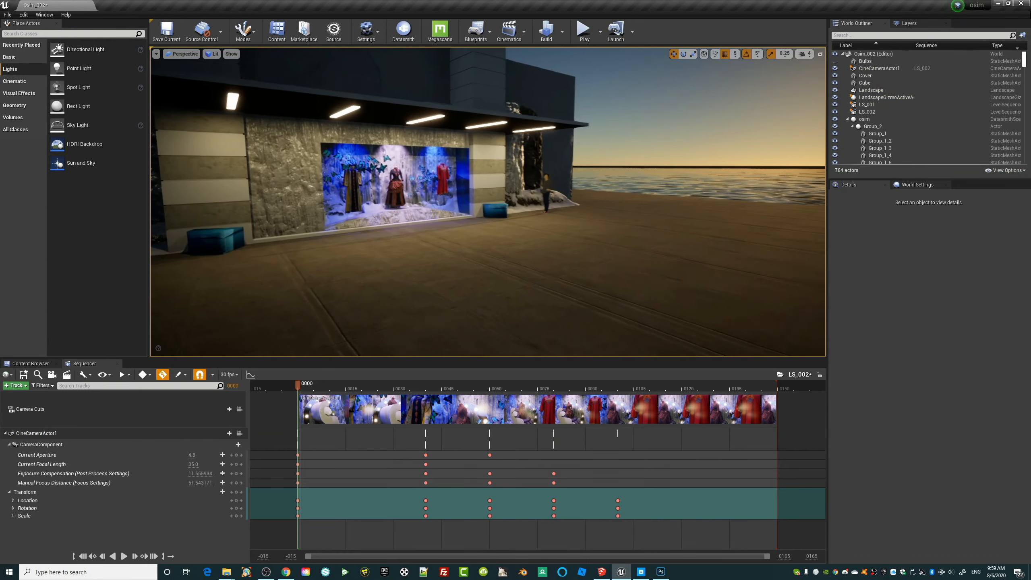
drag(84, 105, 453, 292)
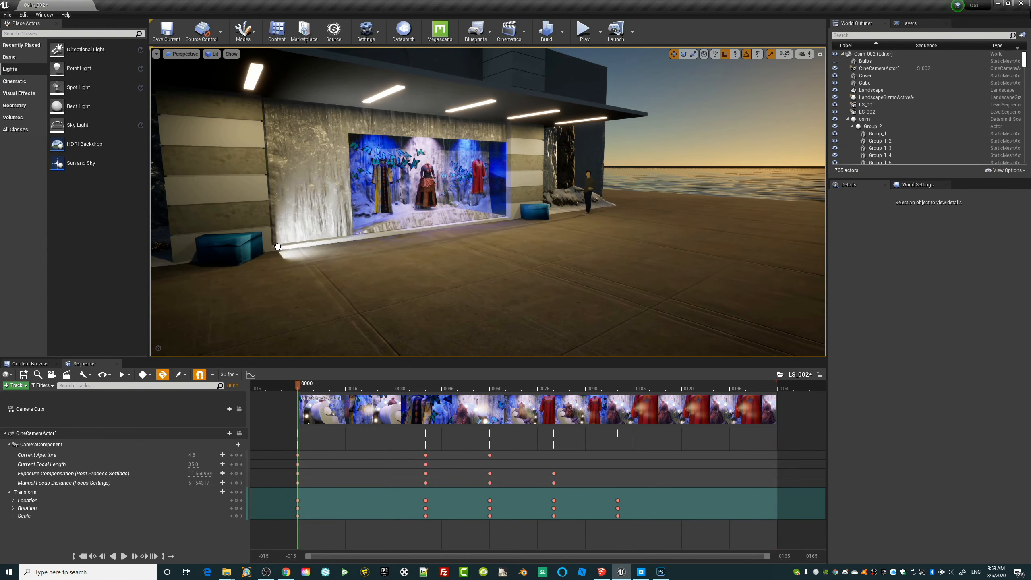
drag(275, 253, 275, 253)
right_drag(398, 315, 308, 309)
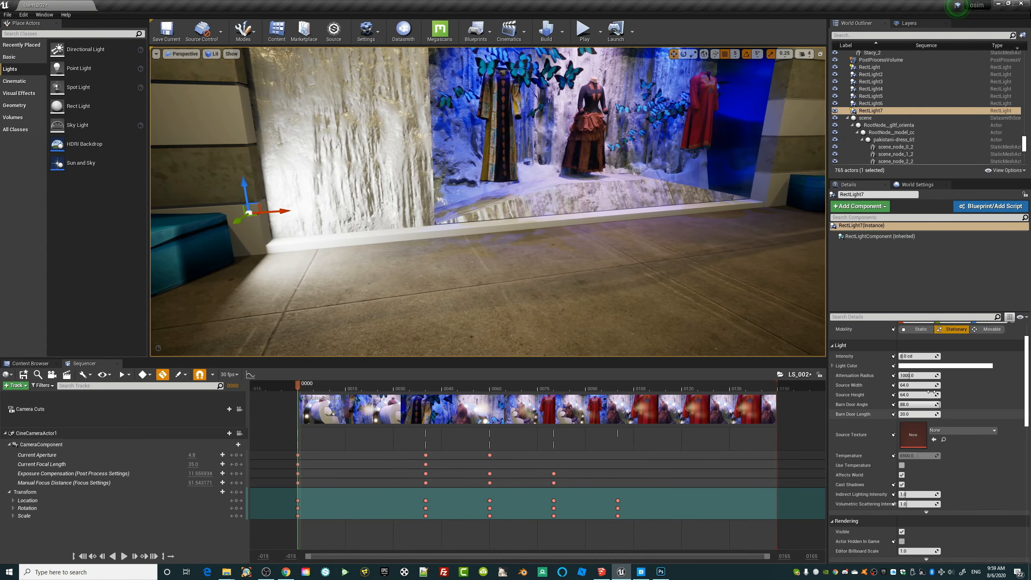
Try a blue light colour on the new rect light, and set it to warm orange with Hex sRGB FFC373FF
click(945, 365)
click(785, 392)
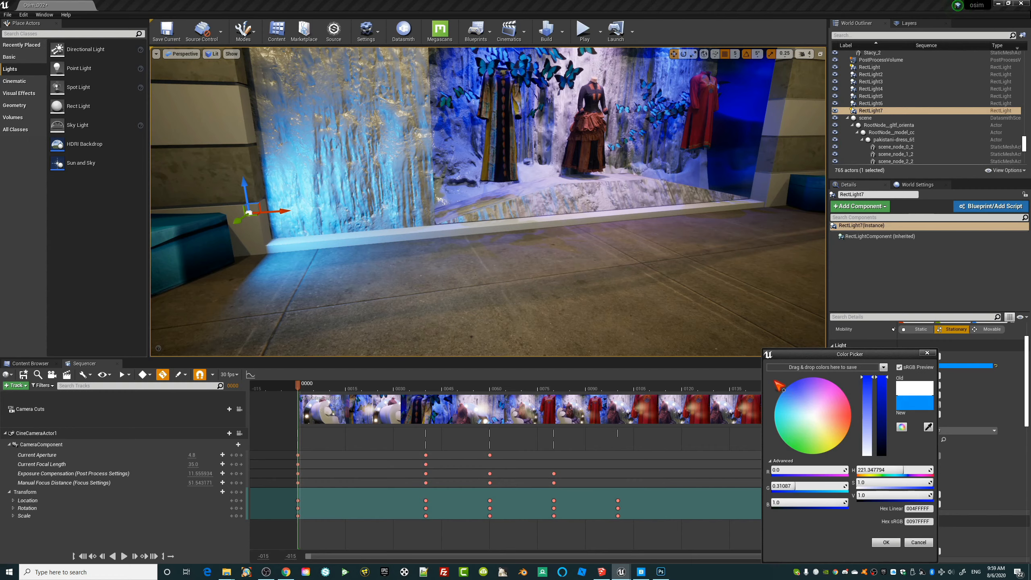
drag(783, 390, 841, 430)
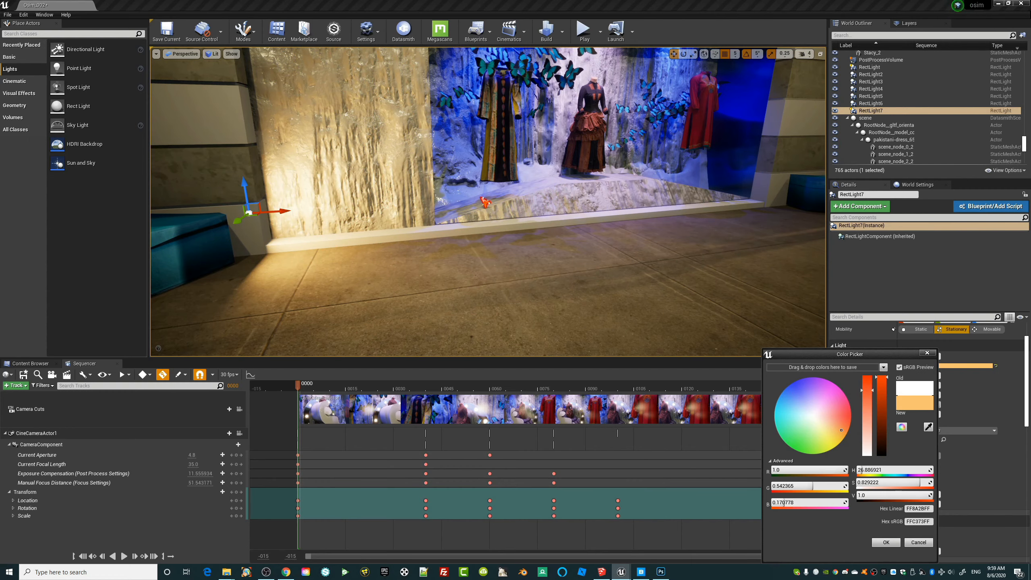
right_drag(620, 260, 548, 292)
click(886, 543)
key(w)
key(s)
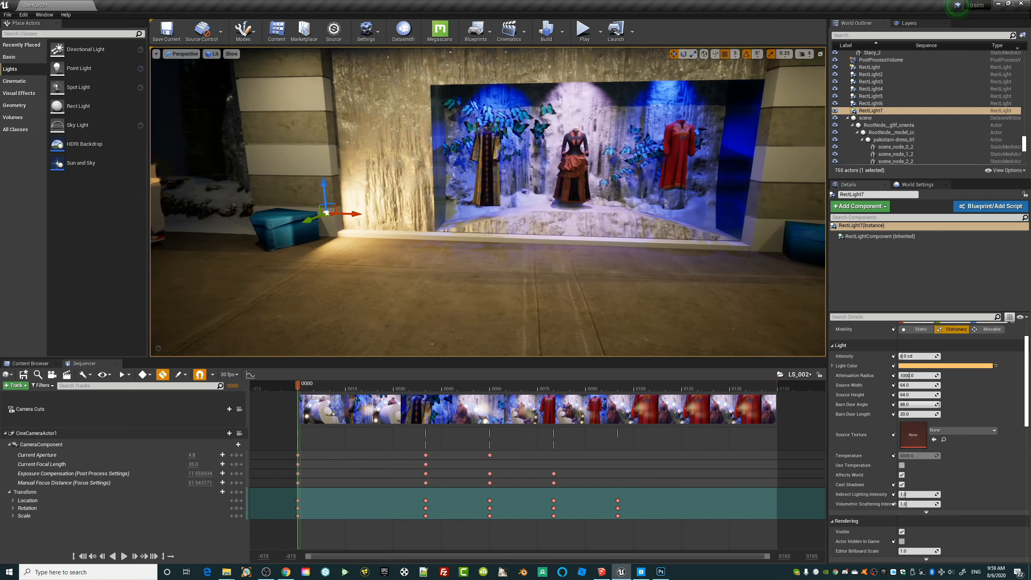
Play the level in the viewport to check the warm wall light with the running character, and end the session
click(583, 29)
key(d)
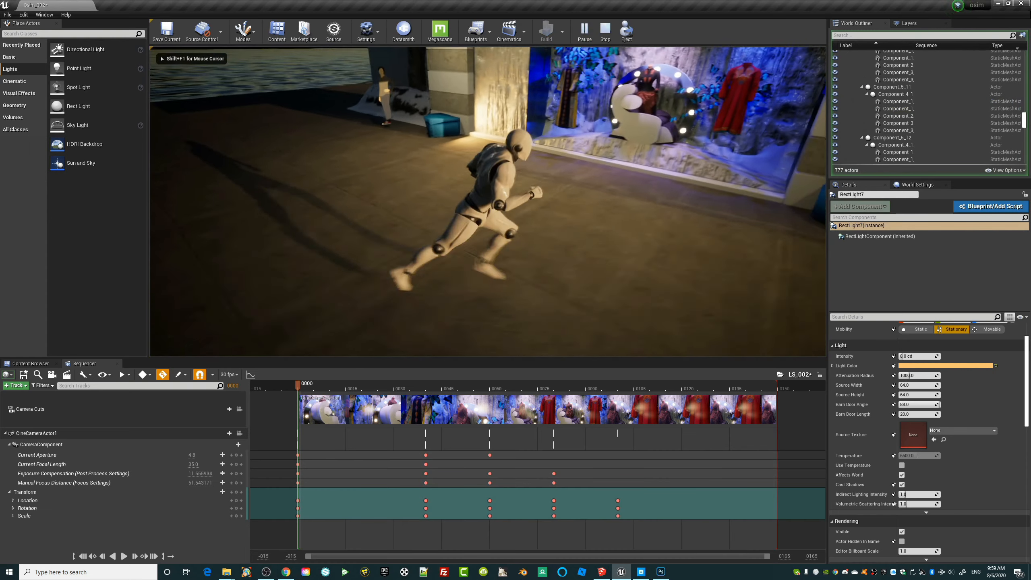
key(a)
key(w)
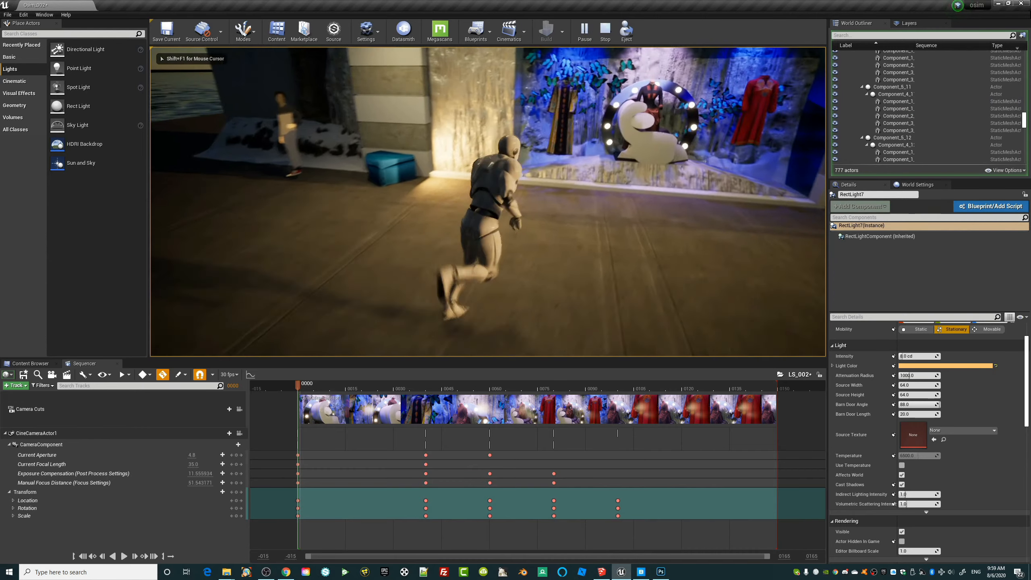
key(Escape)
key(s)
right_drag(542, 250, 533, 274)
scroll(535, 266, up, 4)
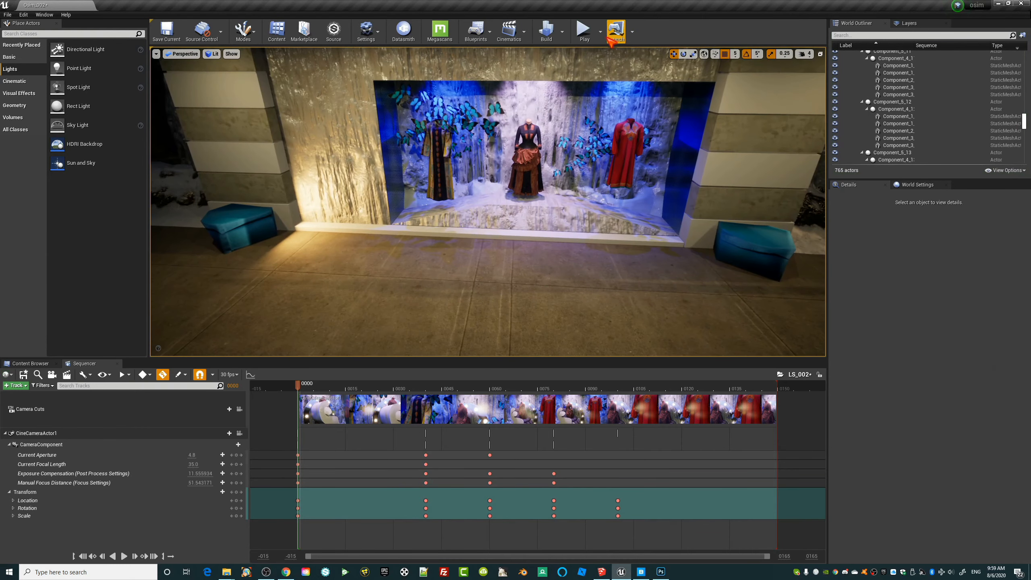
Play the level in New Editor Window (PIE) mode, run the character back and forth along the storefront, and end the session
click(600, 31)
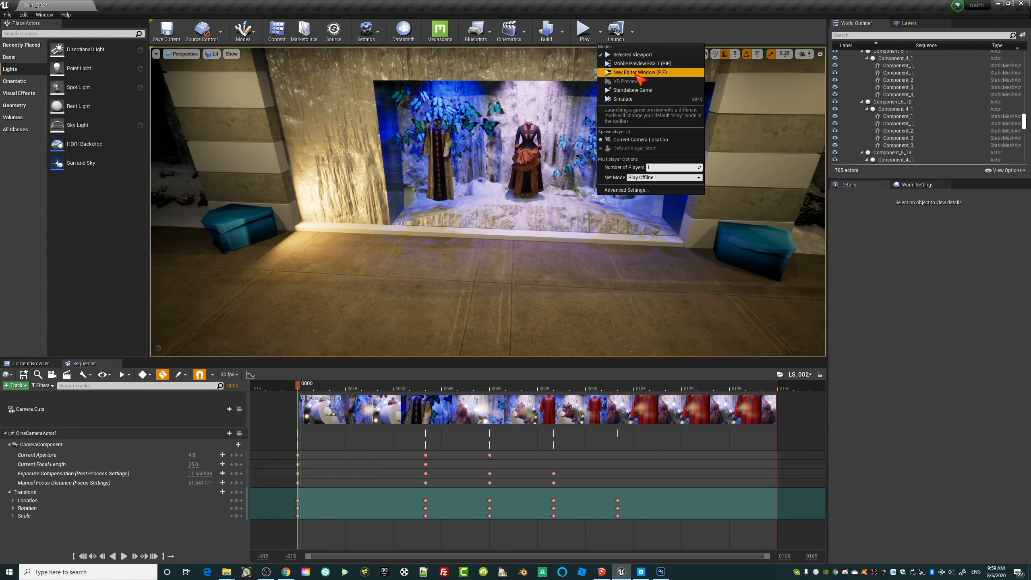
click(632, 90)
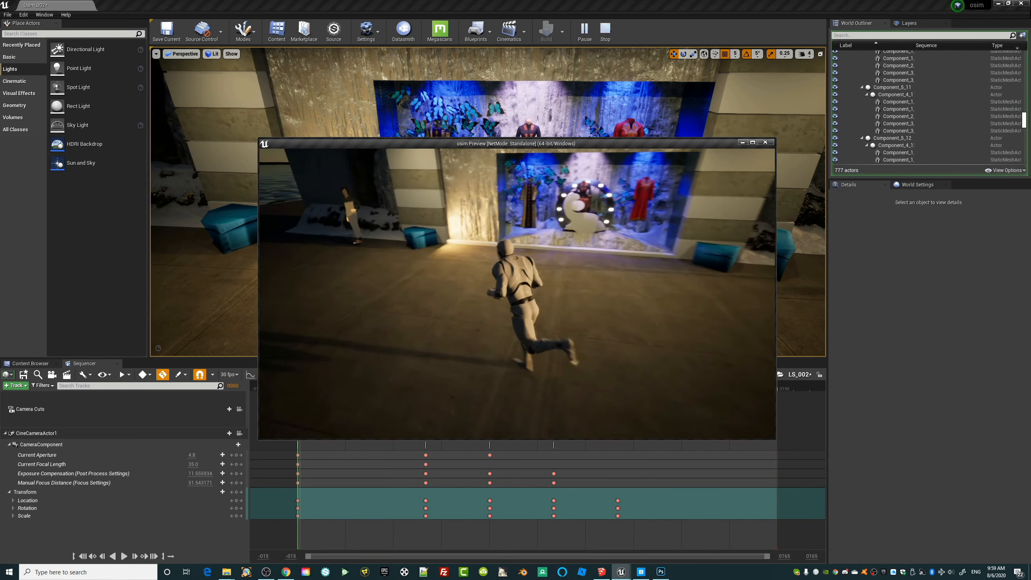
key(d)
key(w)
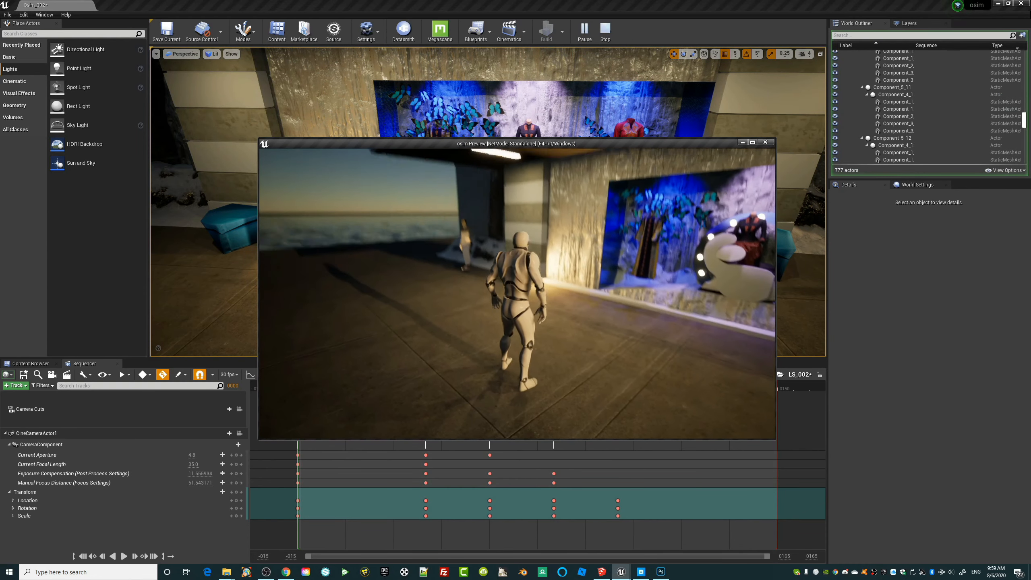
key(w)
key(a)
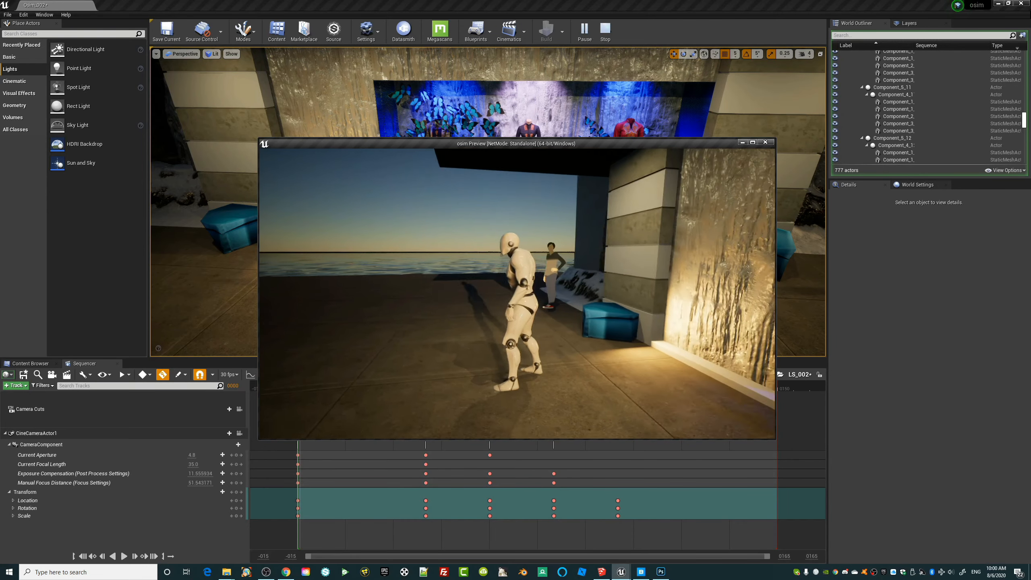
key(d)
key(w)
key(d)
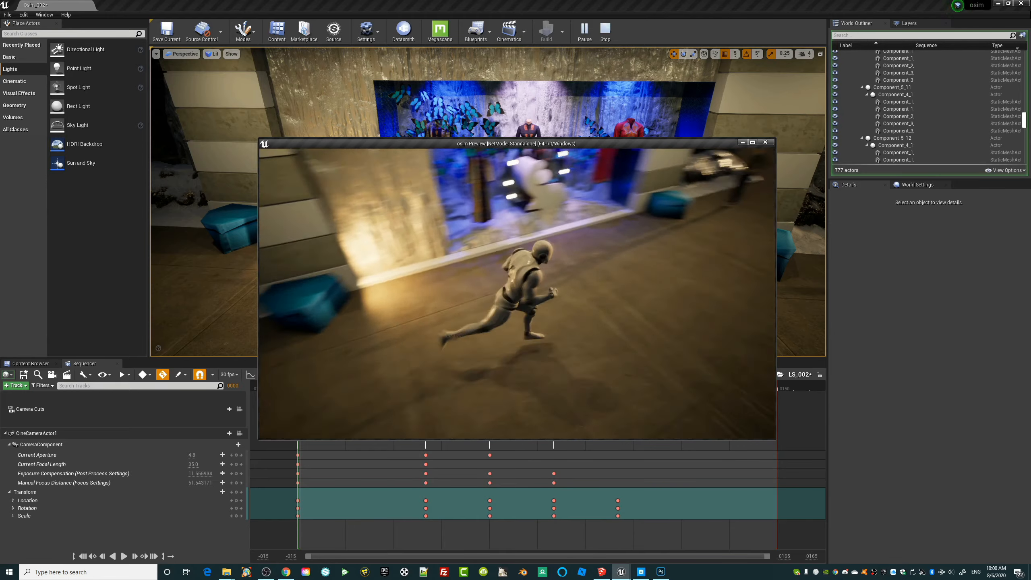
key(w)
key(w)
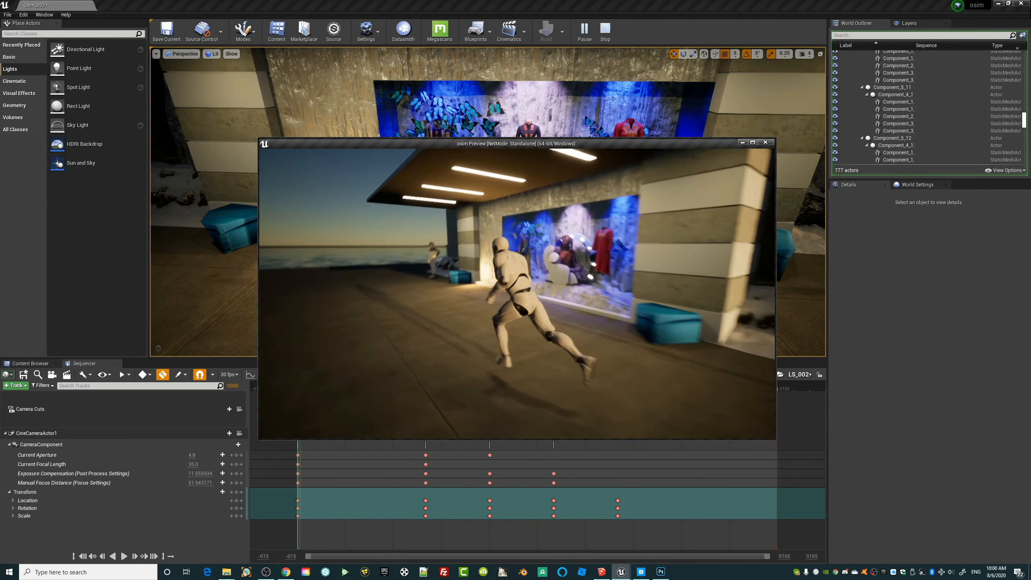
key(a)
key(w)
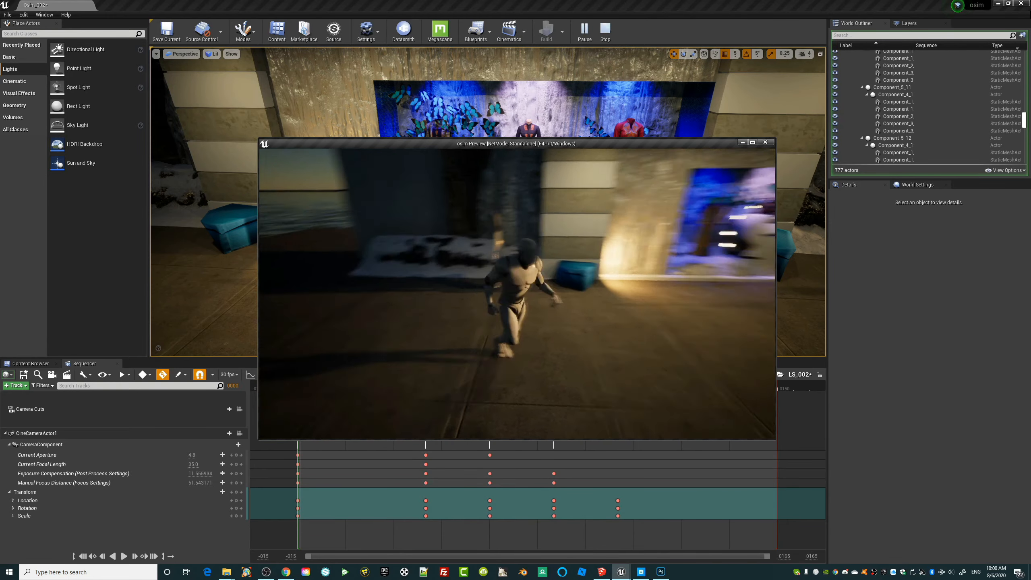
key(d)
key(w)
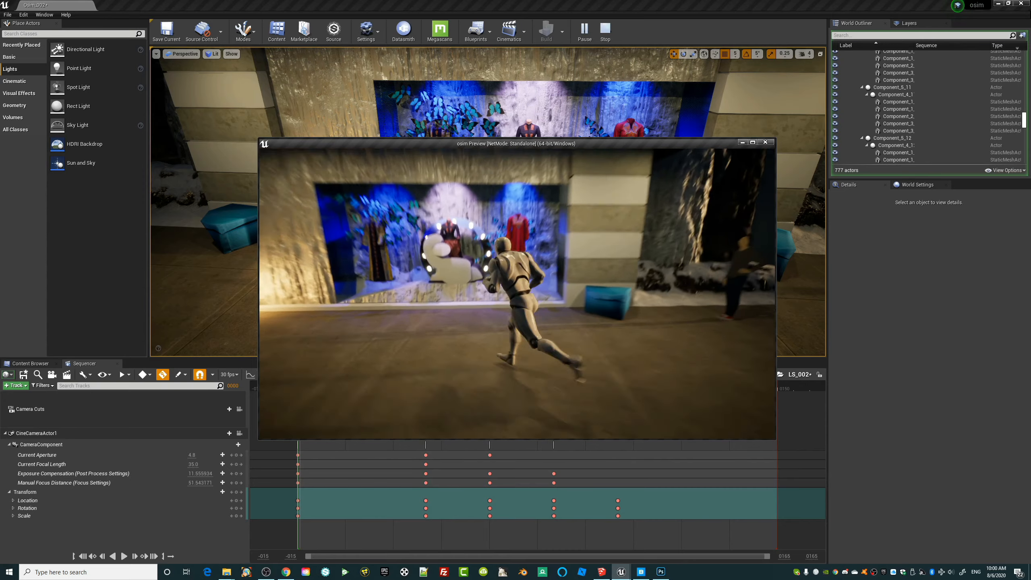
key(Escape)
Bring the editor view in close to the centre dress to examine the lit window display
right_drag(540, 243, 504, 191)
key(w)
key(s)
key(w)
key(s)
key(w)
Switch to SketchUp and view the original OSIM storefront model from both sides and from the front
click(602, 571)
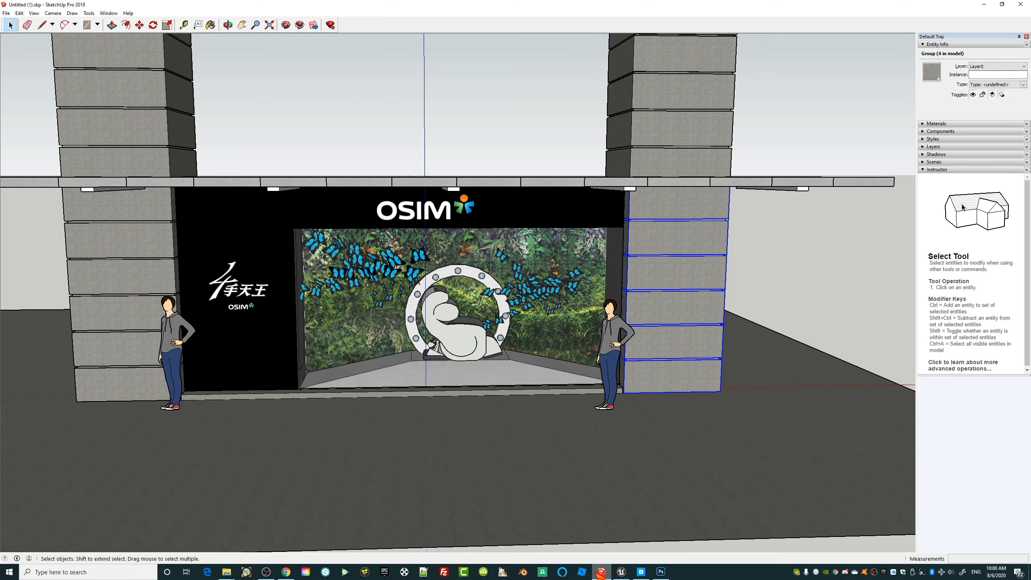
middle_drag(505, 361, 213, 300)
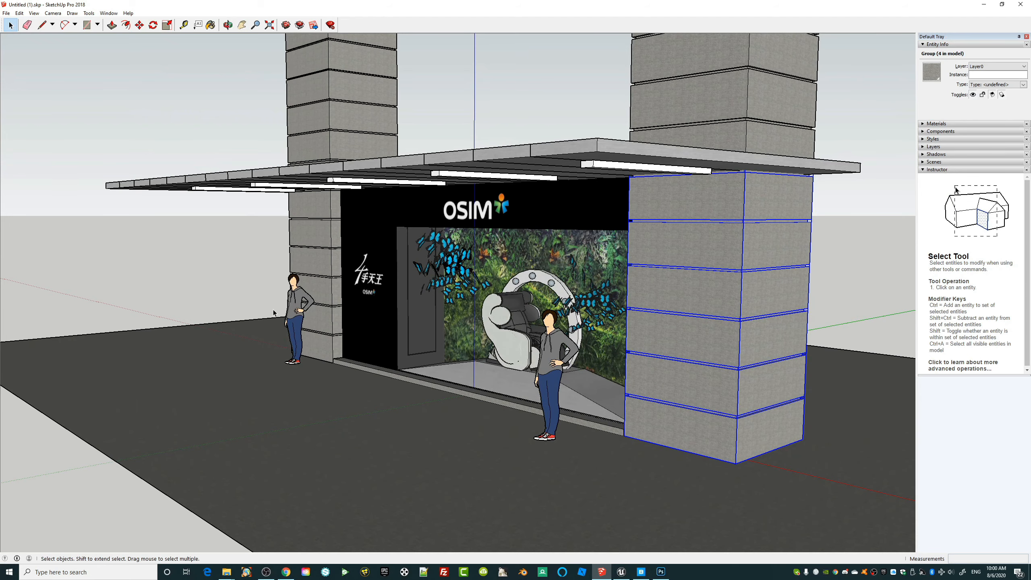
middle_drag(273, 312, 659, 299)
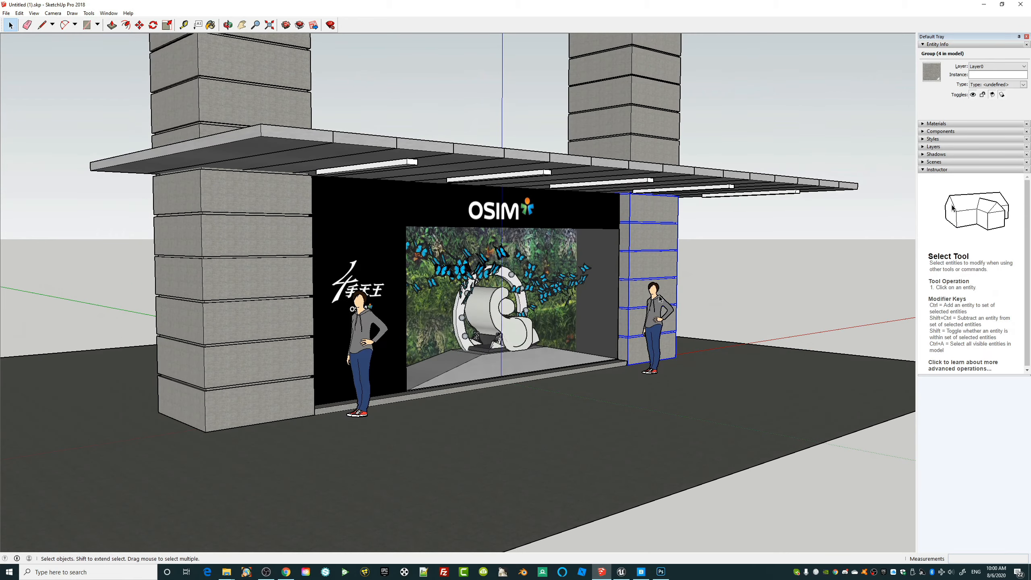
scroll(620, 316, up, 6)
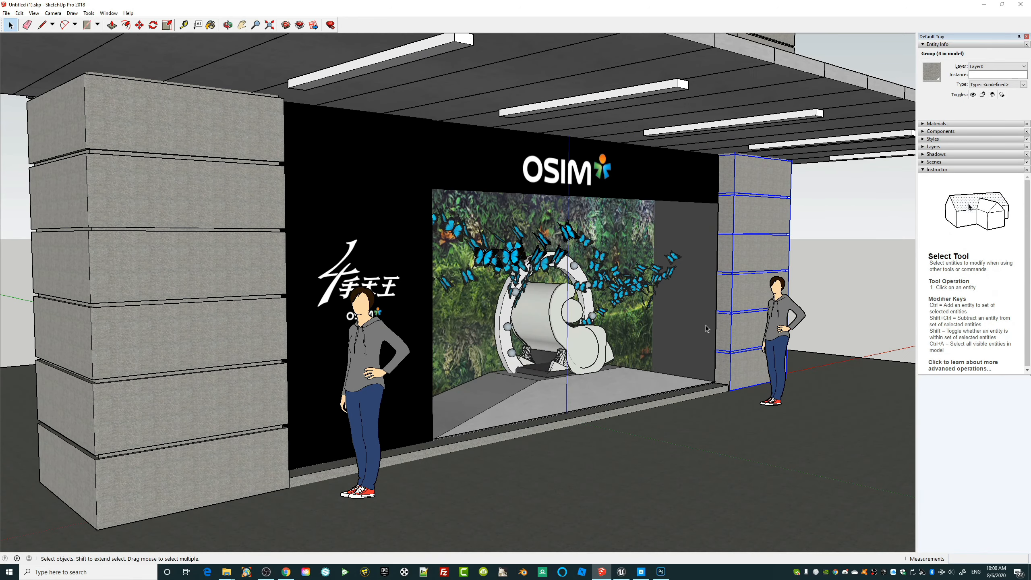
middle_drag(715, 309, 441, 316)
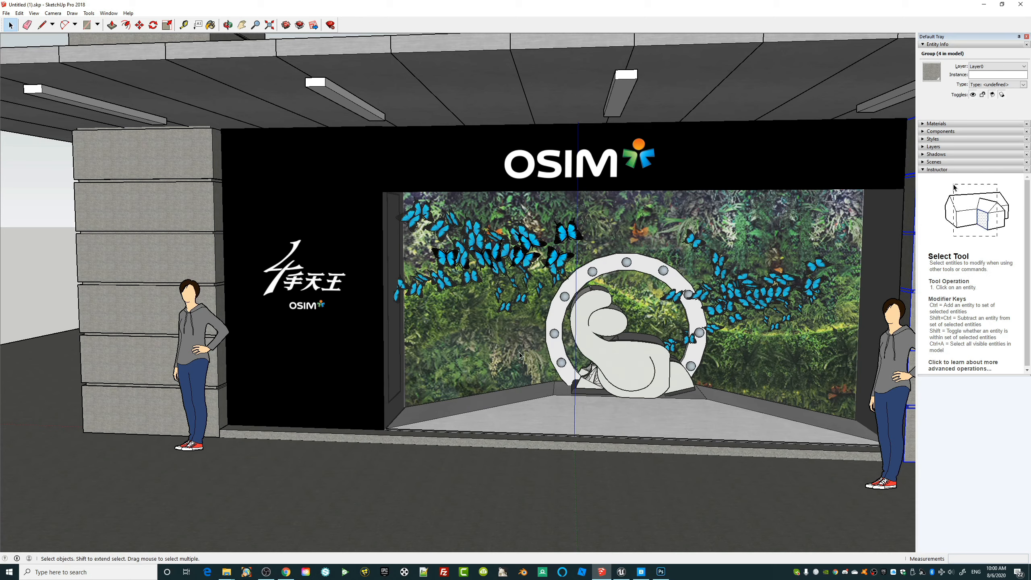
Switch back to Unreal, duplicate the warm rect light to the opposite end of the display window, and rotate the copy about the vertical axis
click(621, 571)
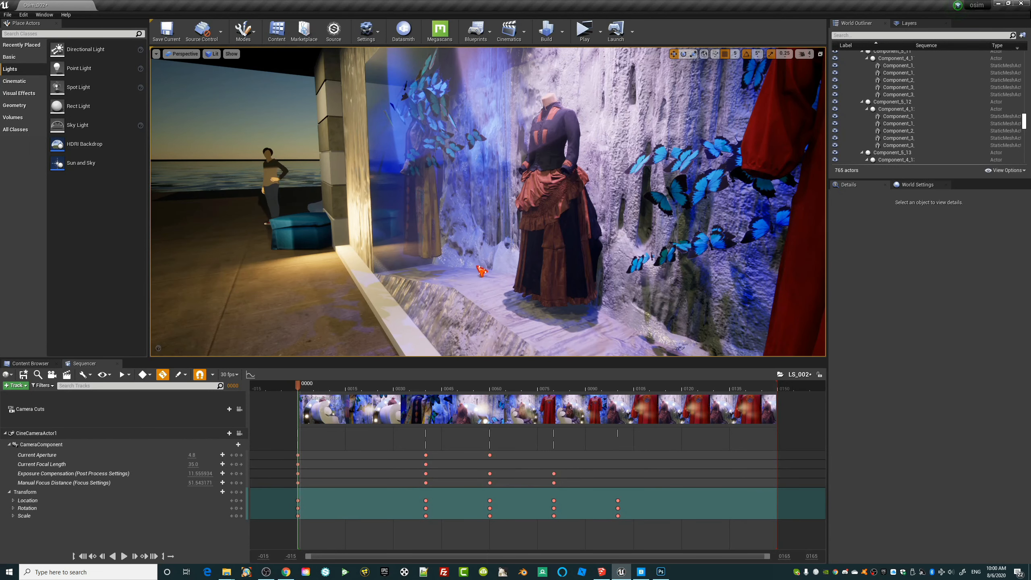
right_drag(478, 266, 501, 267)
key(s)
key(w)
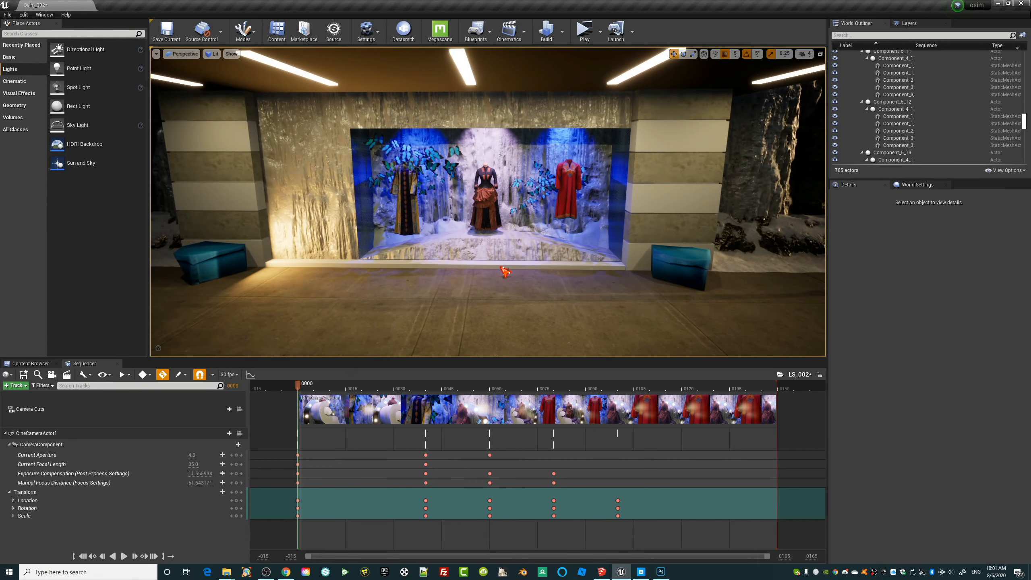
click(251, 250)
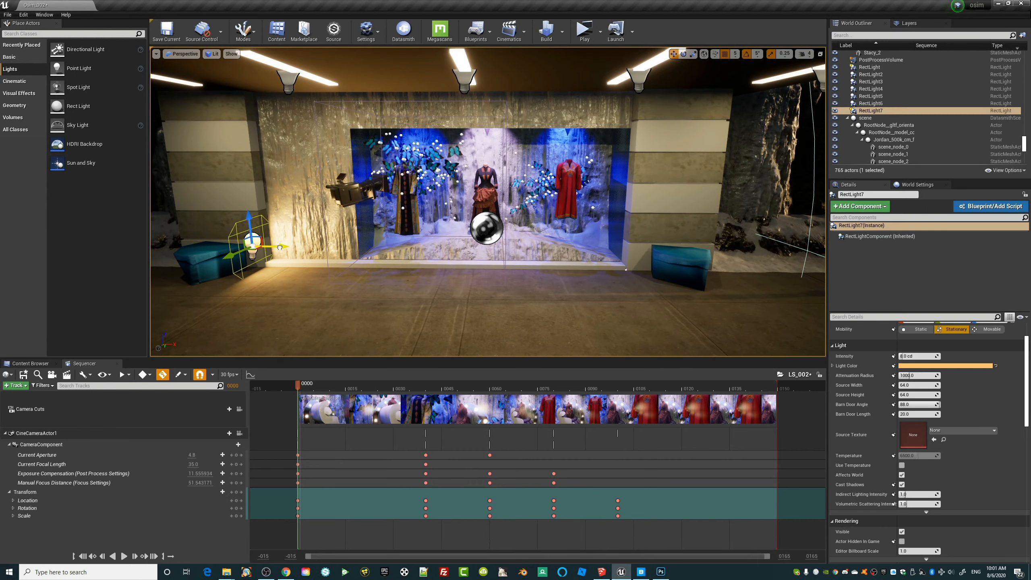
alt+drag(279, 247, 654, 265)
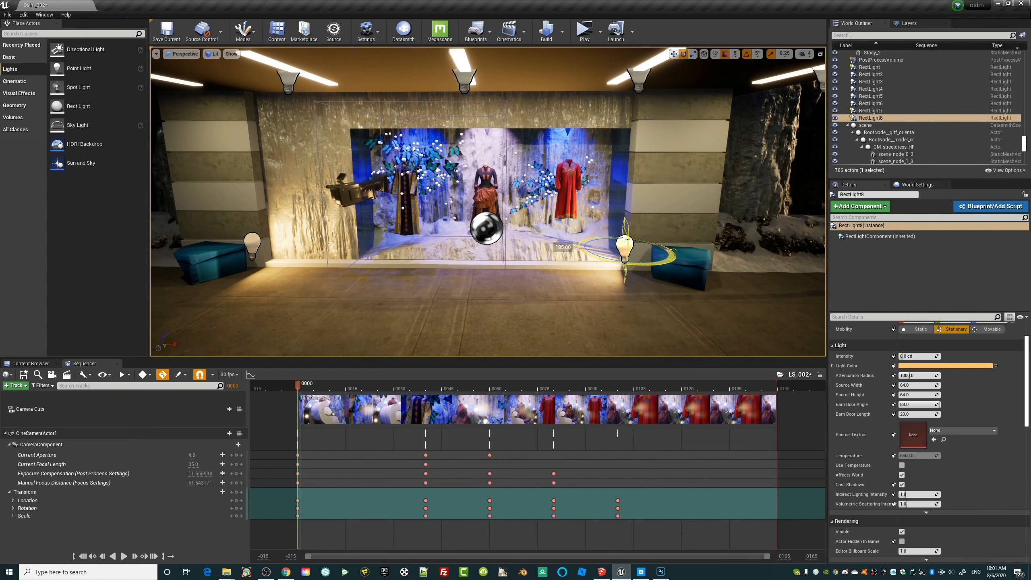
Shift the teal box beside the duplicated light slightly away from the display window
click(690, 273)
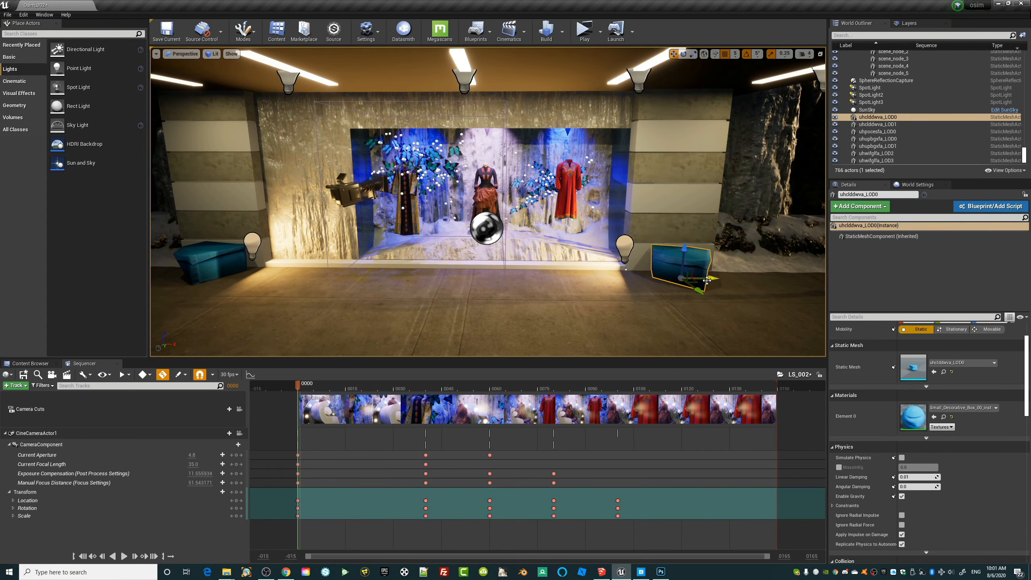
drag(706, 280, 709, 287)
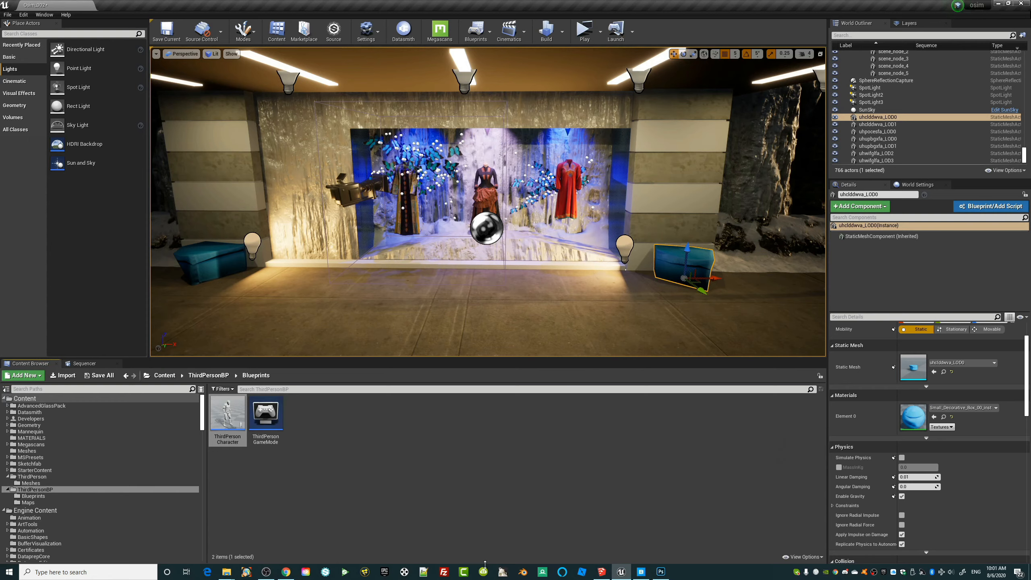
Switch to Quixel Bridge and export the Taped Cardboard Boxes Pack to Unreal Engine
click(645, 572)
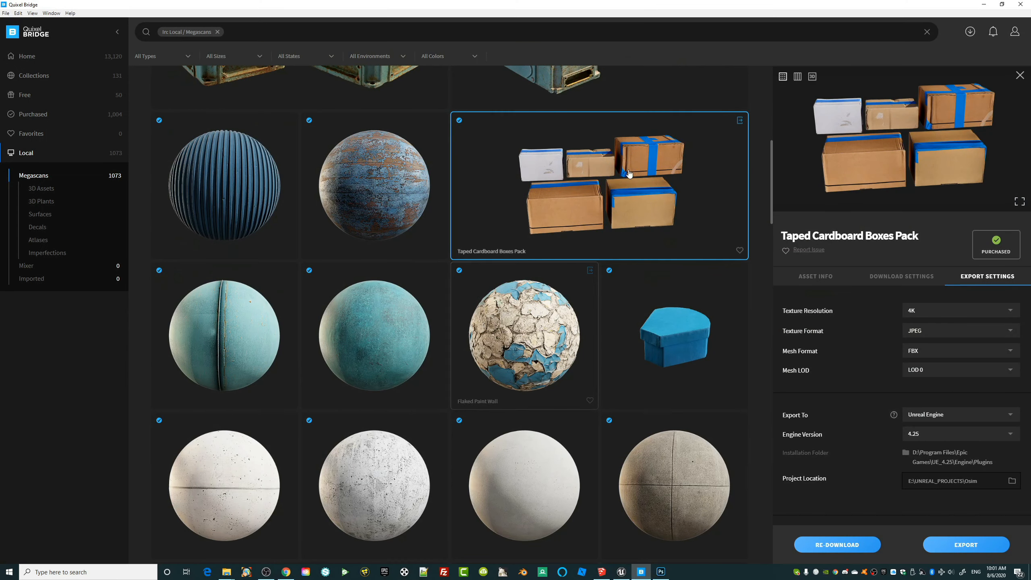
click(972, 549)
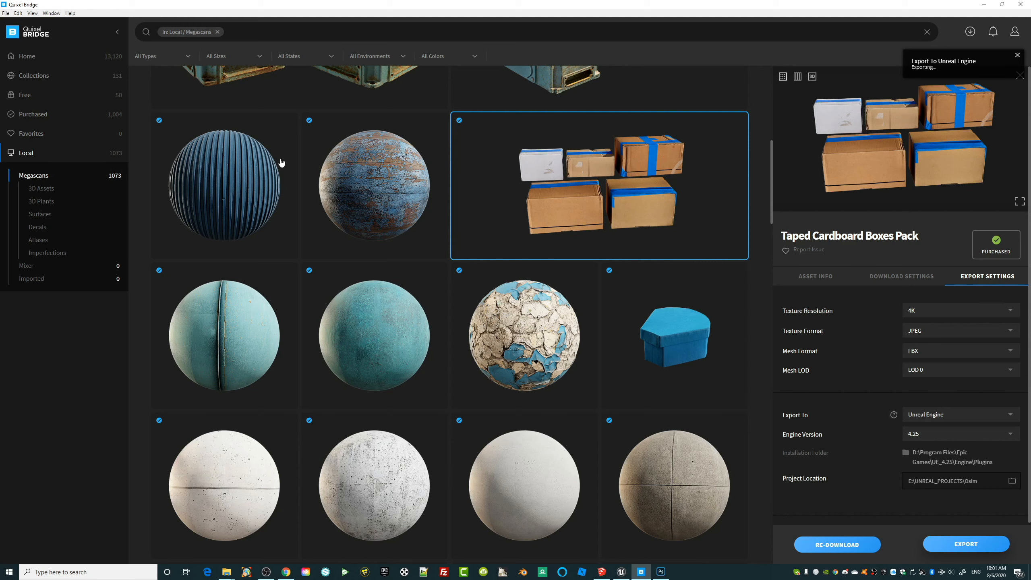
mouse_move(280, 163)
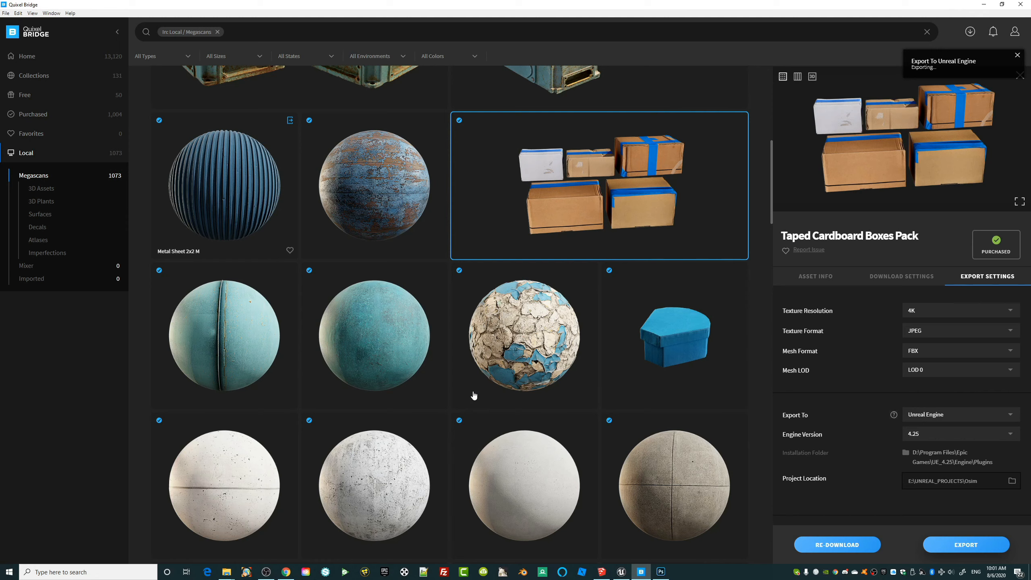
mouse_move(627, 574)
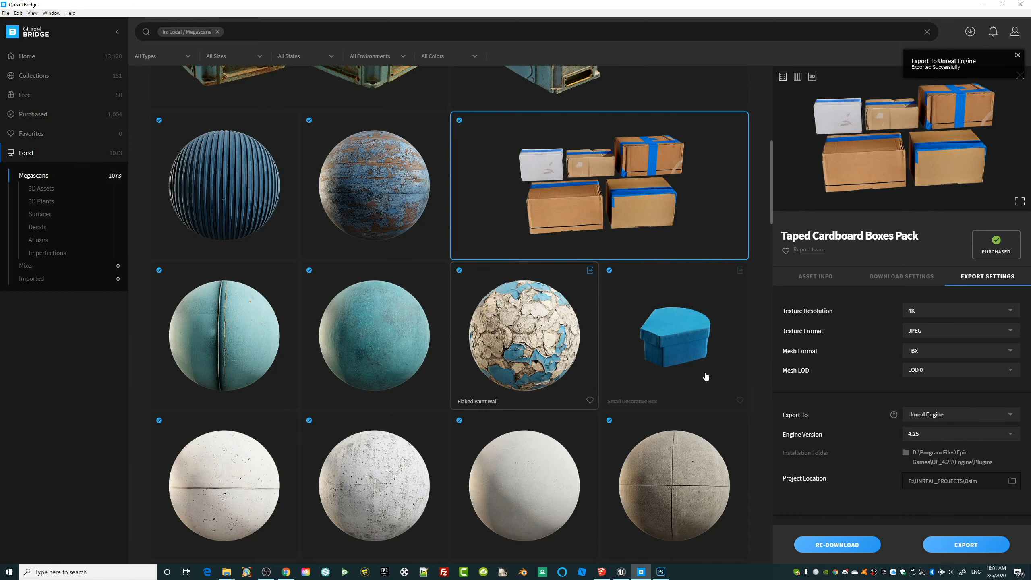
Export the Electrical Box asset from the local Megascans library to Unreal Engine and switch back to the Unreal editor
scroll(474, 406, down, 5)
scroll(472, 421, down, 10)
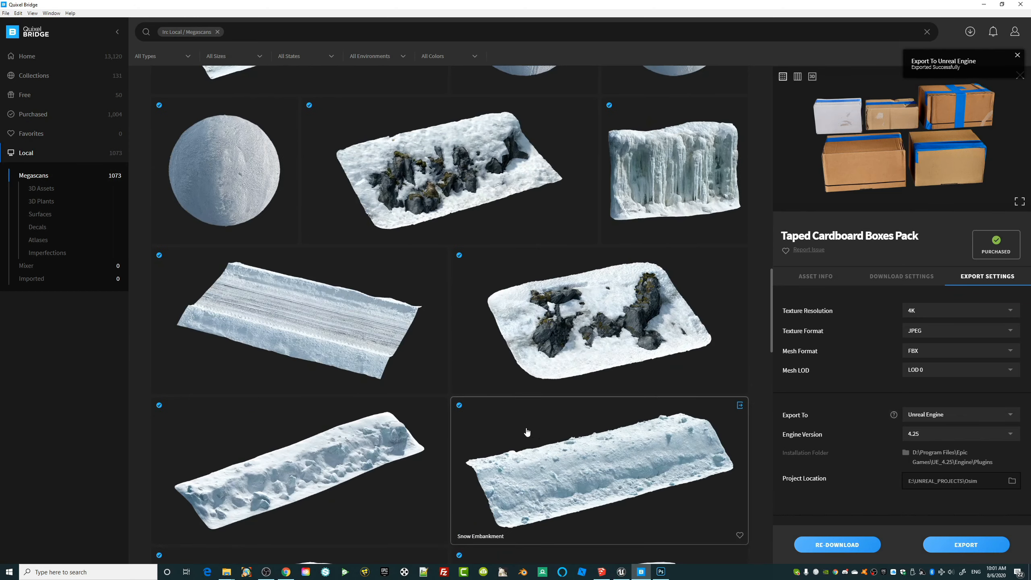
scroll(491, 274, up, 15)
scroll(455, 261, up, 5)
scroll(460, 280, down, 3)
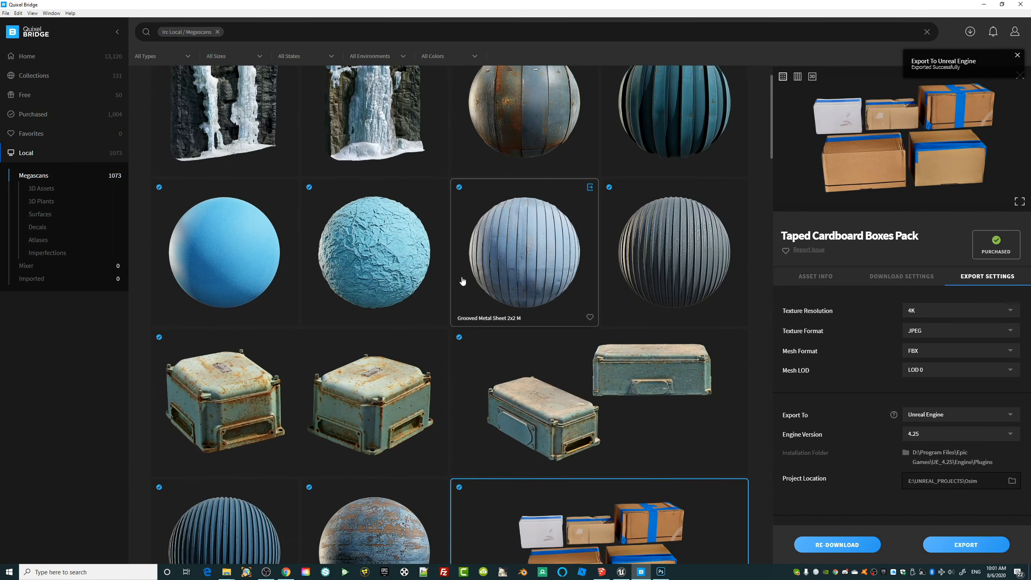
click(554, 331)
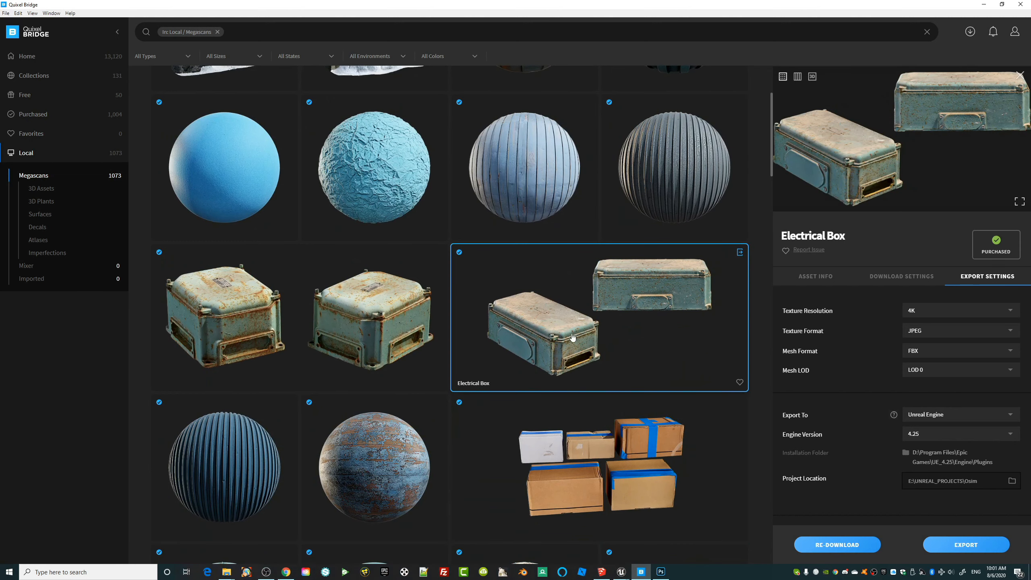
click(950, 543)
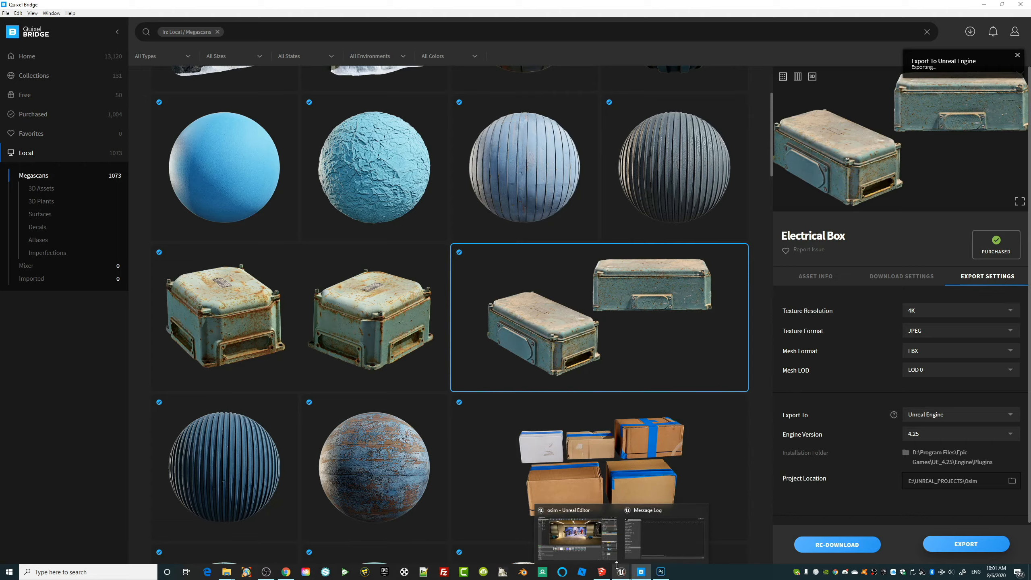
click(593, 548)
click(629, 364)
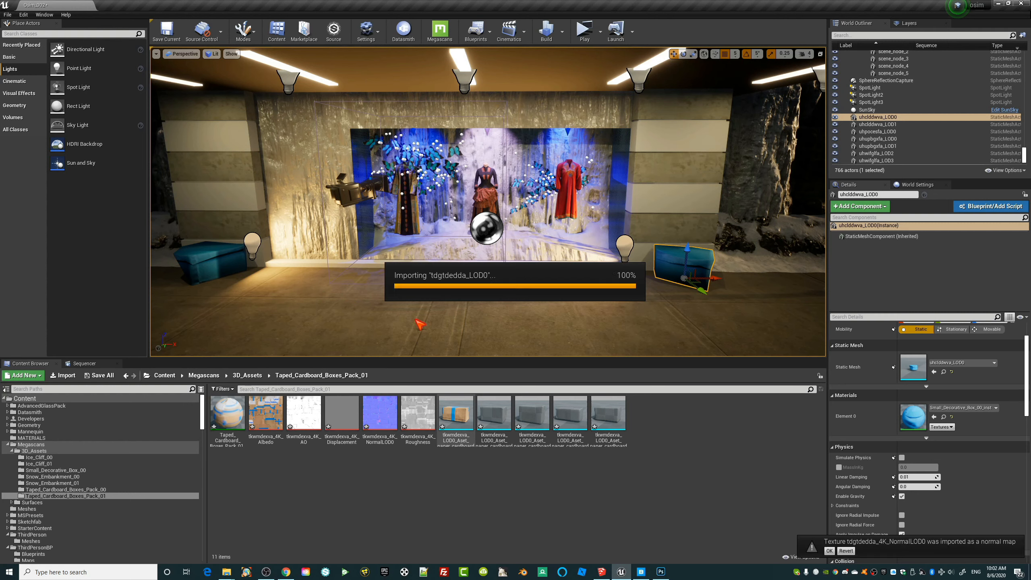
click(629, 365)
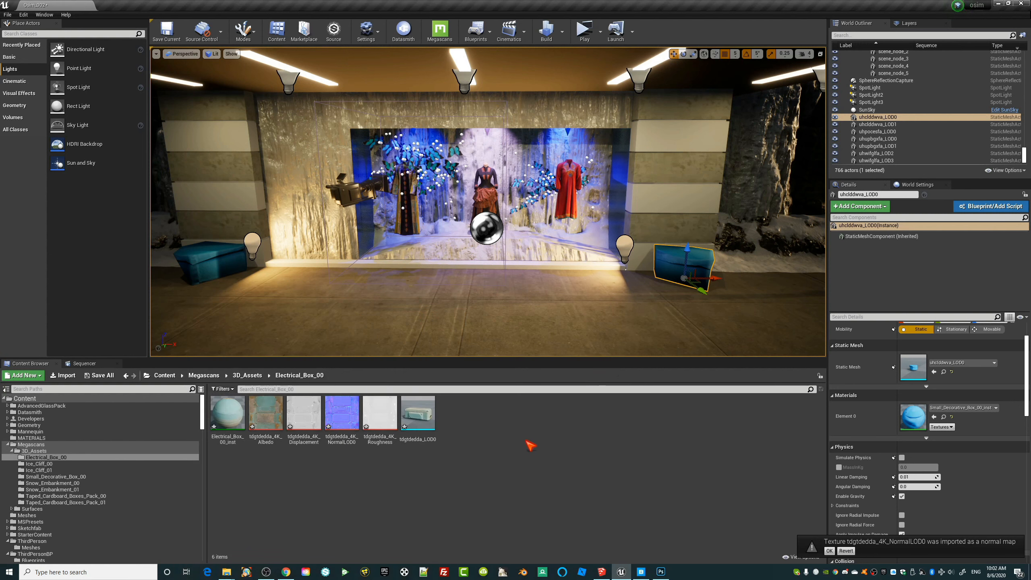
Place the imported electrical box mesh in the scene and move it into the window display, between and behind two of the dresses
drag(418, 413, 406, 238)
key(e)
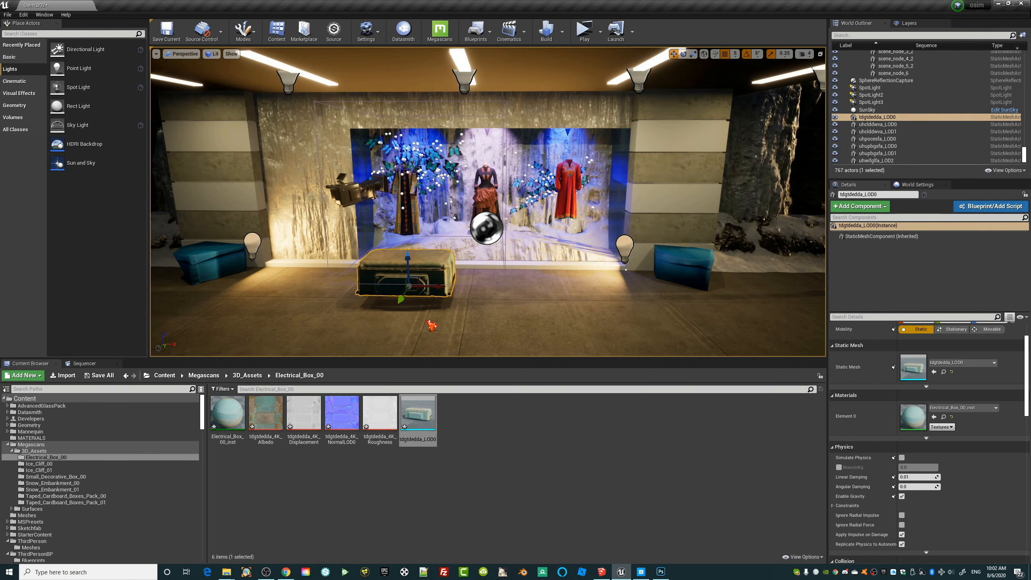
right_drag(431, 325, 434, 310)
drag(453, 296, 537, 240)
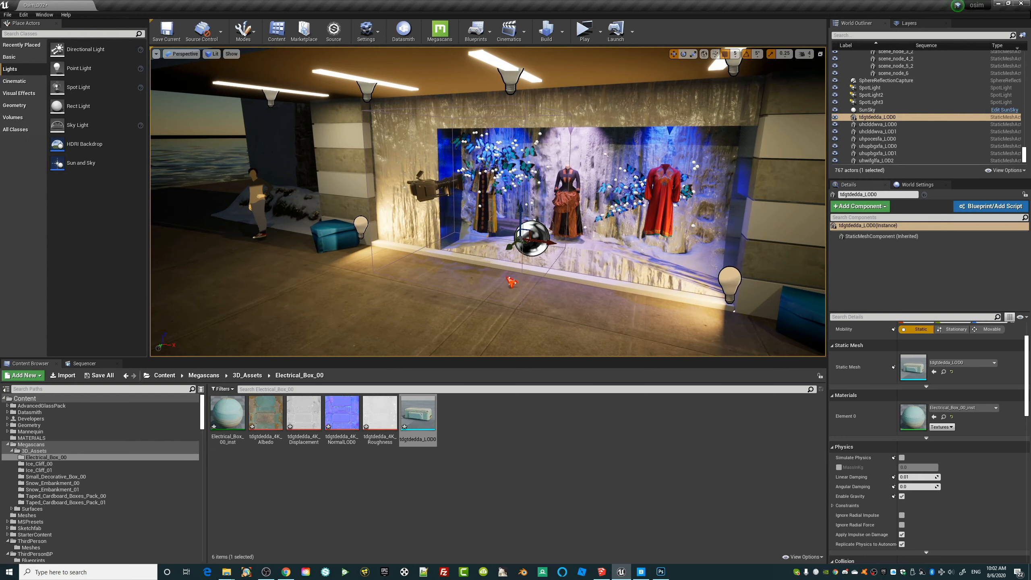
key(f)
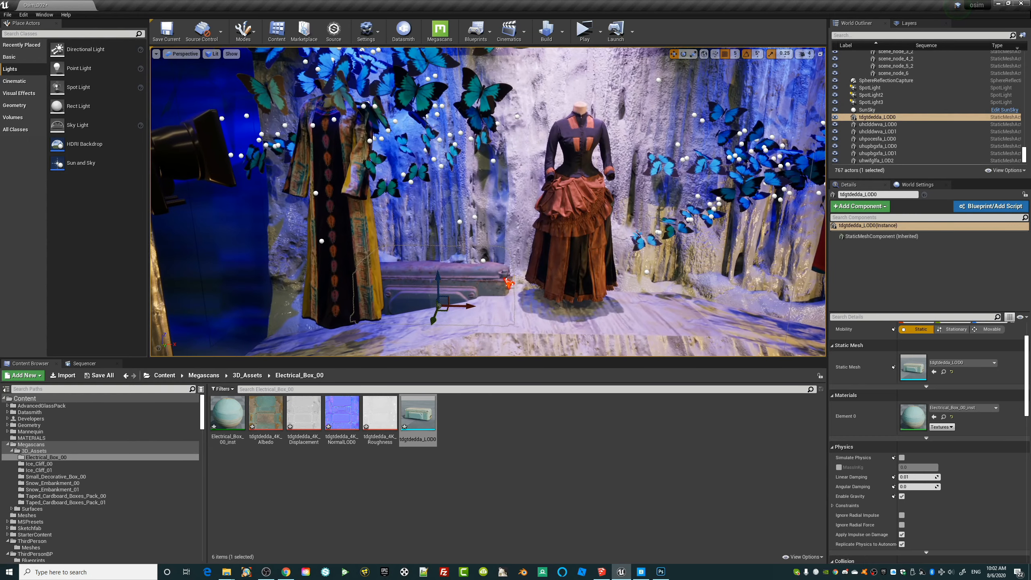
drag(434, 333, 432, 336)
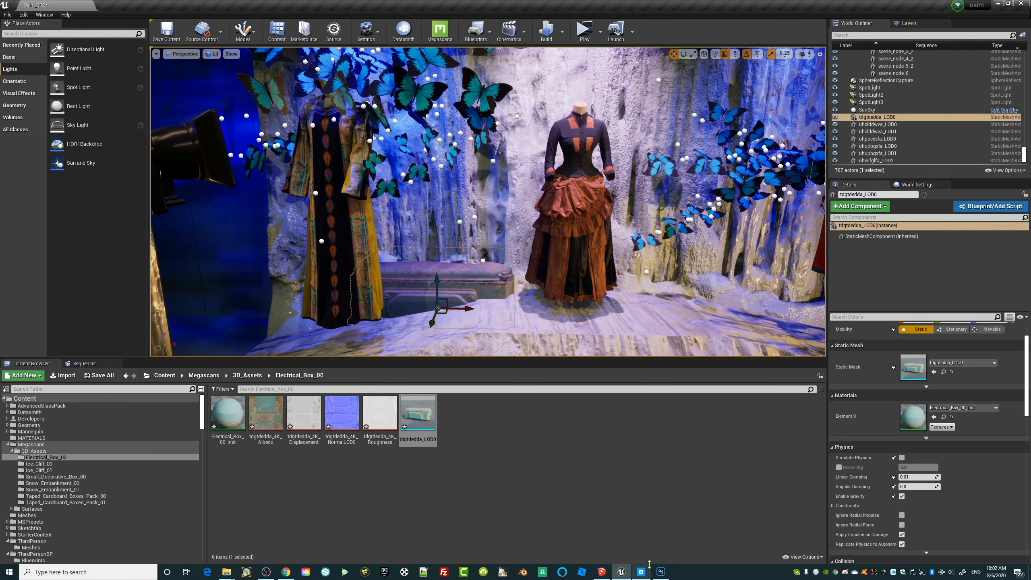
drag(512, 316, 455, 341)
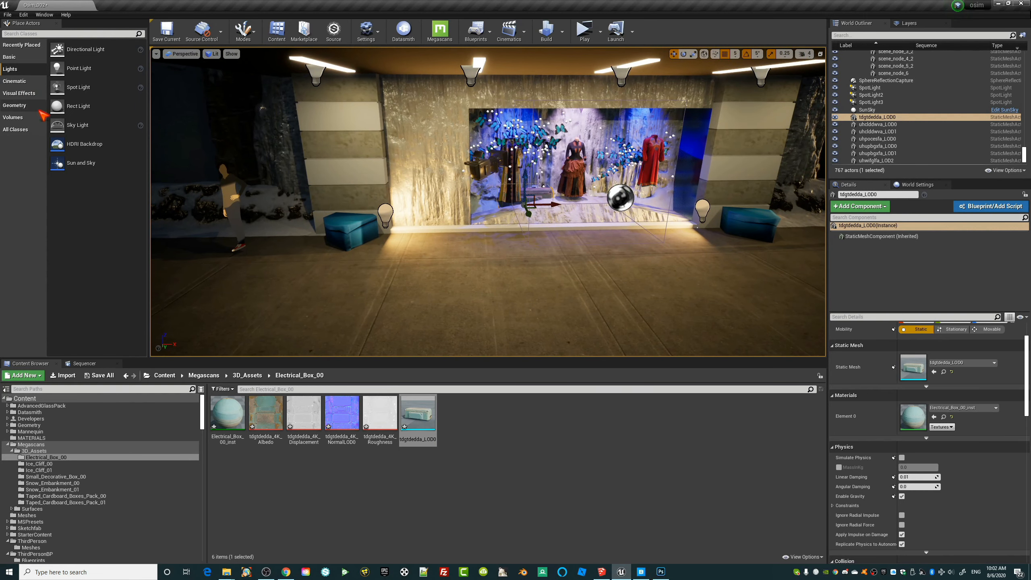
Add a basic sphere to the floor in front of the display window and adjust its position slightly
click(12, 57)
drag(75, 162, 604, 272)
key(f)
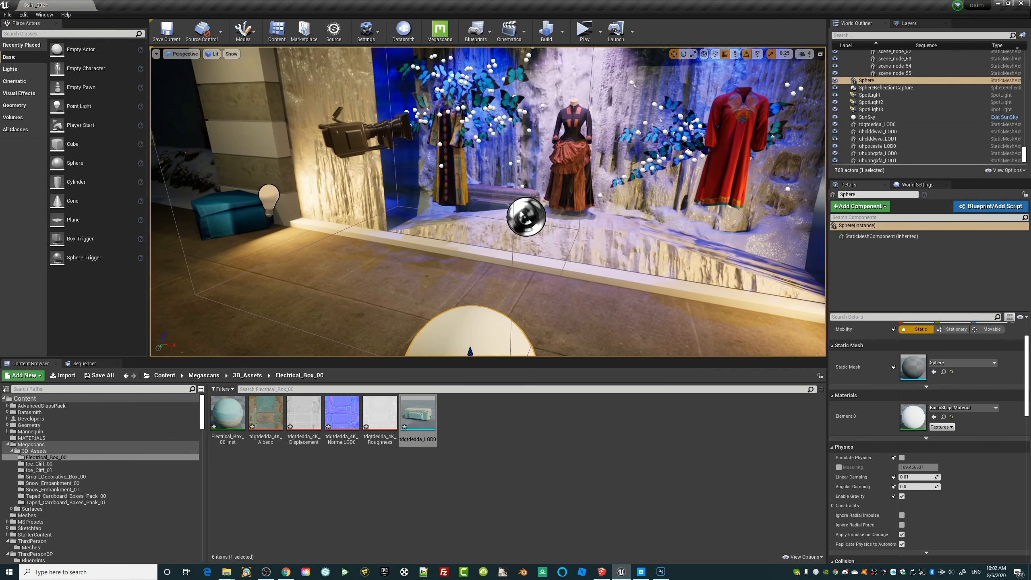
right_drag(605, 271, 515, 320)
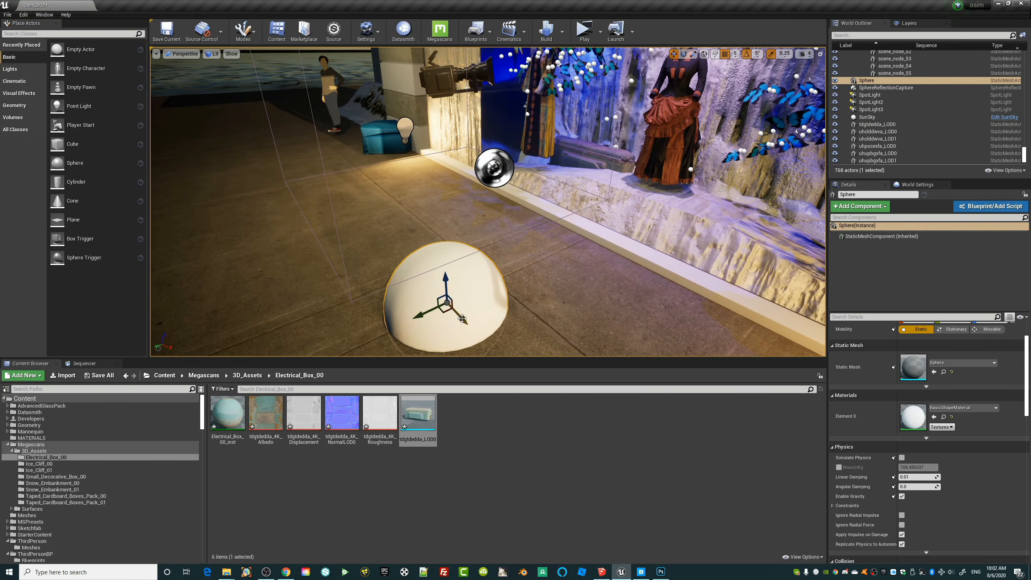
drag(462, 318, 451, 307)
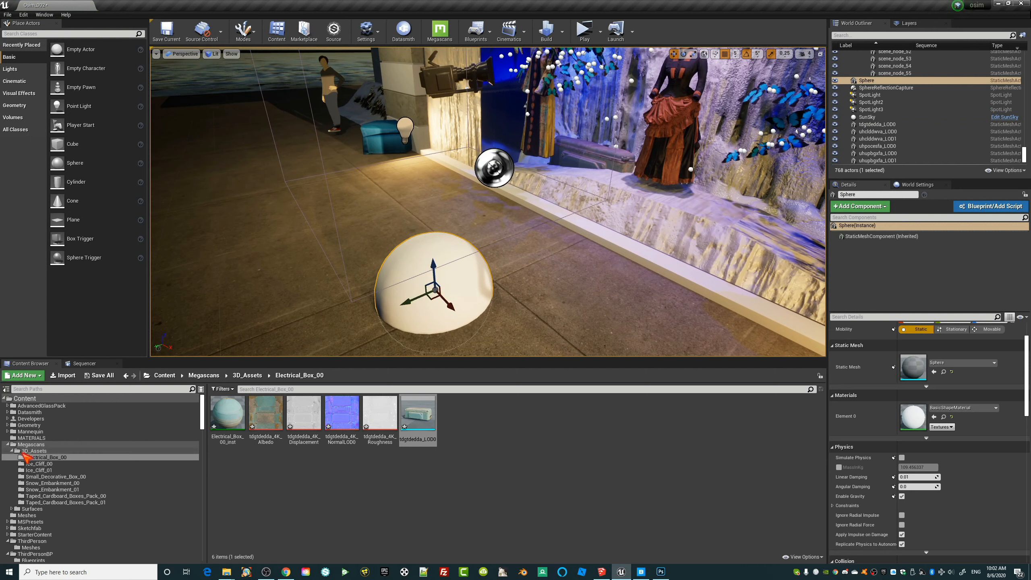
Browse the Megascans Surfaces folders and open White_Terazzo_Facade_2x2_M_01 to find a material for the sphere
click(12, 451)
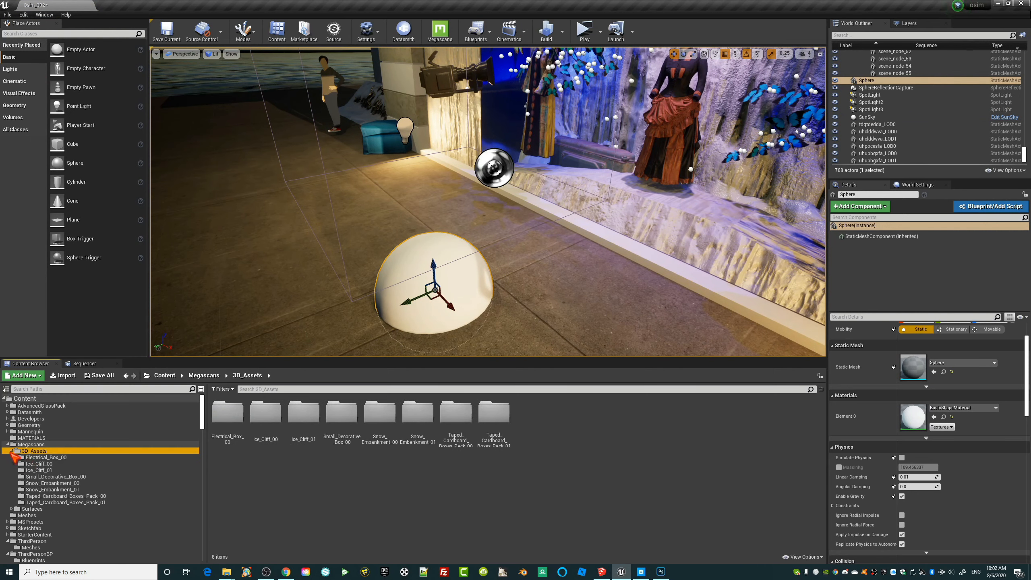
click(11, 451)
click(17, 457)
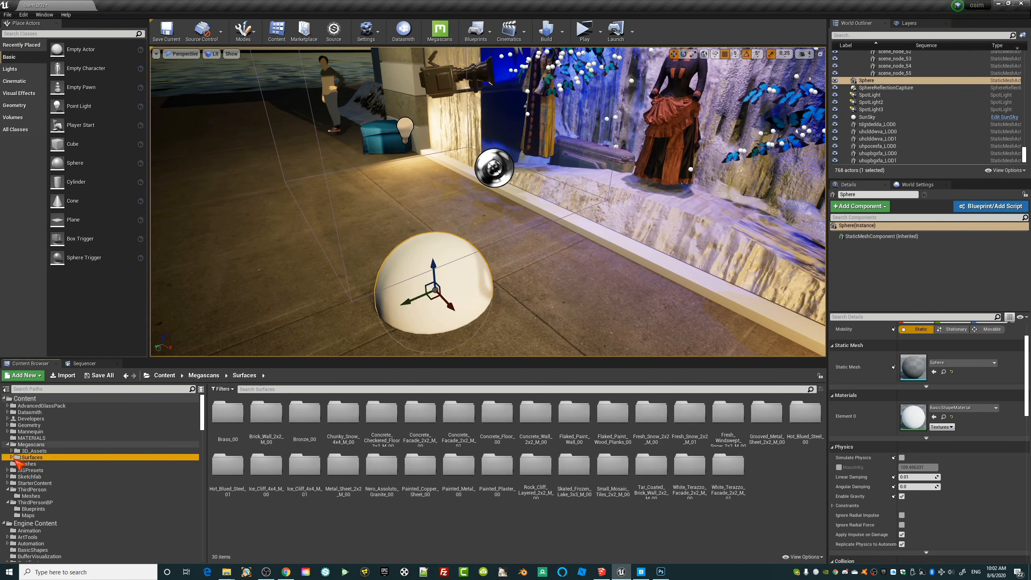
click(12, 457)
scroll(69, 520, down, 5)
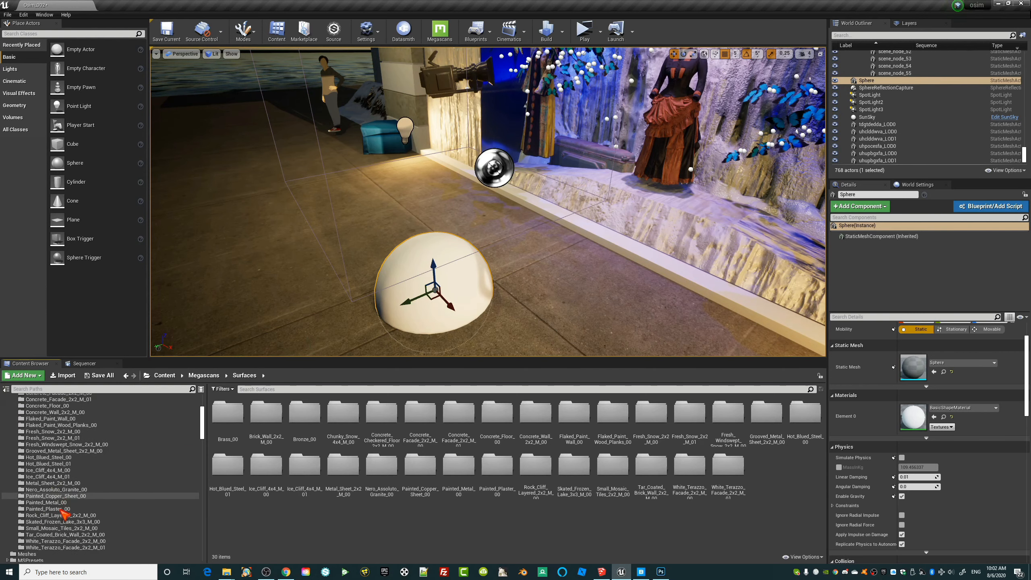
click(69, 534)
drag(418, 412, 472, 315)
alt+right_drag(410, 331, 120, 516)
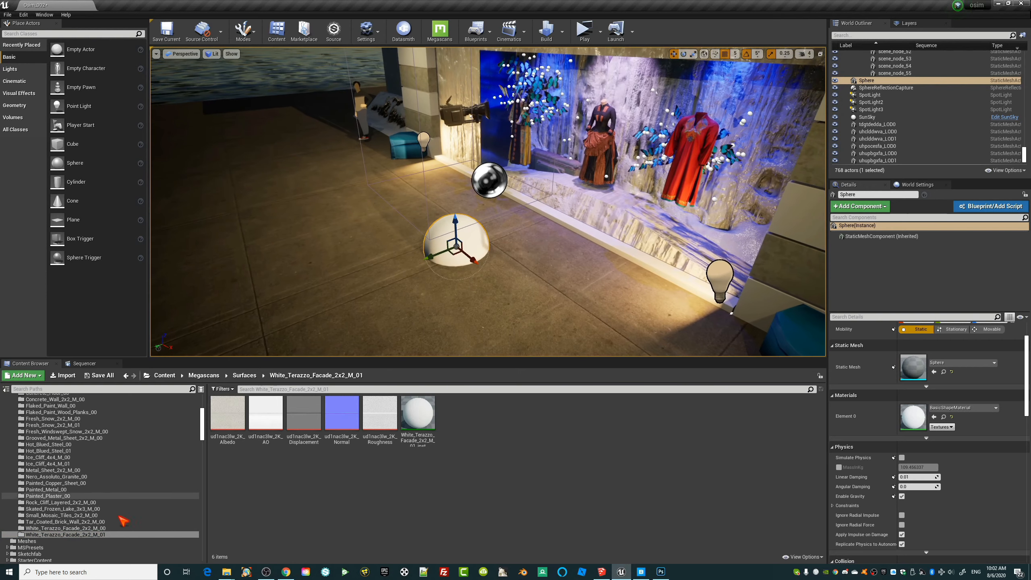
Move the sphere farther from the display window and apply the White_Terazzo_Facade_2x2_M_00 material to it
drag(440, 255, 374, 282)
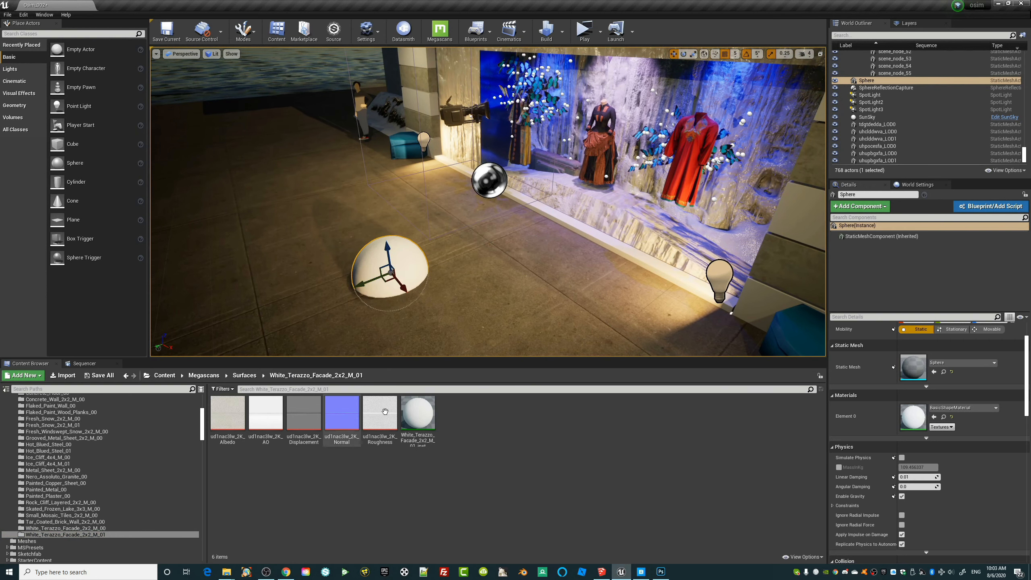
drag(77, 528, 97, 518)
drag(418, 415, 379, 278)
right_drag(359, 342, 430, 325)
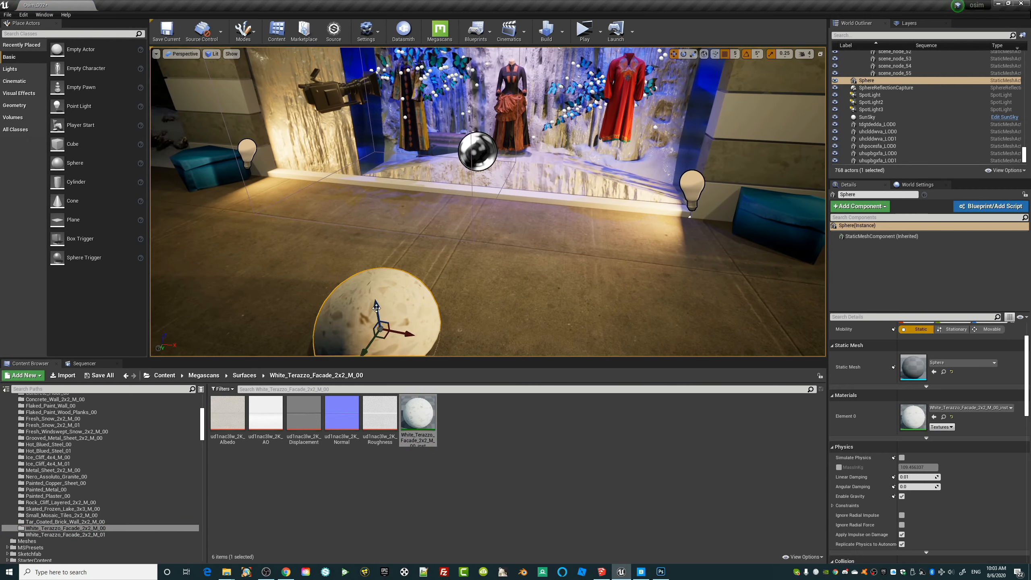
Raise the terrazzo sphere so that it sits clear of the floor
drag(376, 301, 368, 240)
right_drag(378, 273, 237, 238)
drag(249, 203, 482, 260)
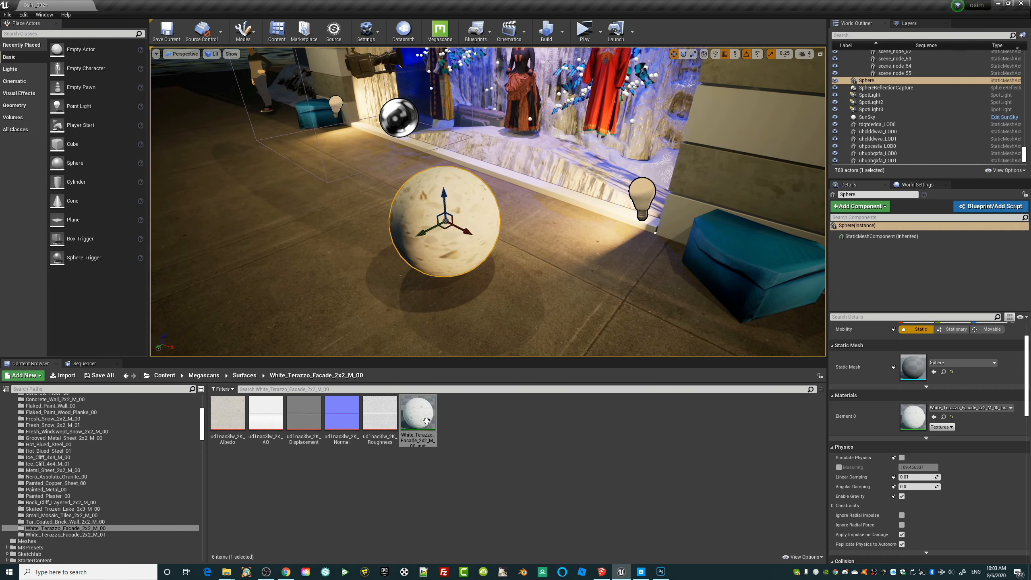
Try the White_Terazzo_Facade_2x2_M_00 material on the floor section beneath the sphere, and select the neighbouring floor section
drag(423, 419, 353, 293)
right_drag(349, 297, 285, 202)
key(g)
key(w)
click(601, 317)
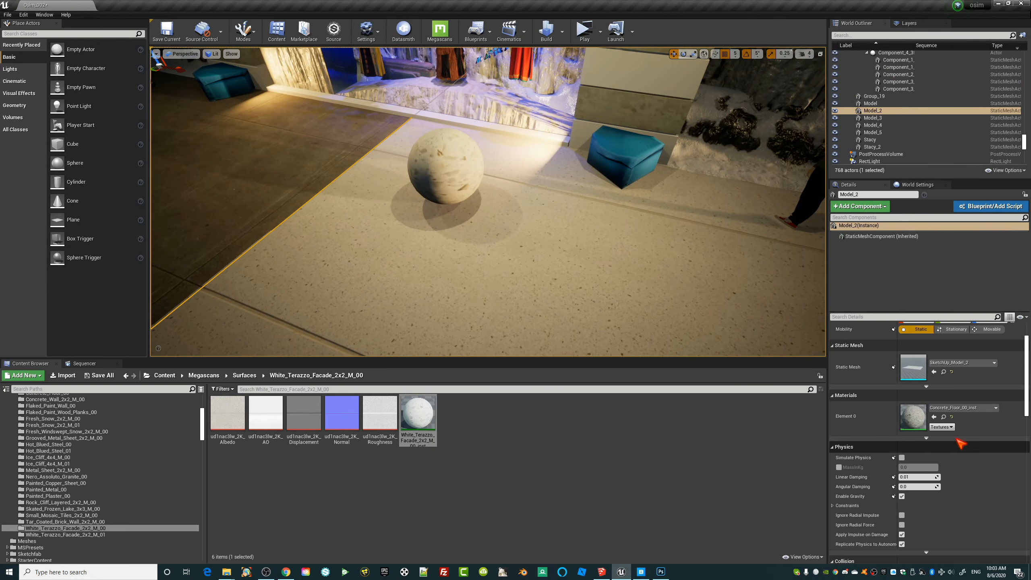
Locate the neighbouring floor's Concrete_Floor_00 material and apply it to the floor section beneath the sphere
click(943, 417)
drag(221, 412, 407, 270)
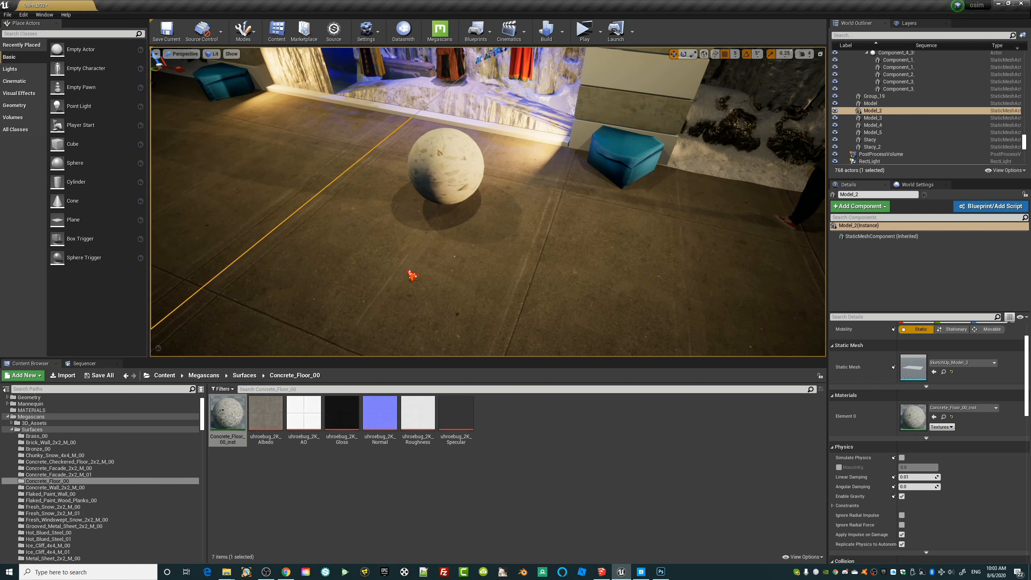
key(s)
right_drag(397, 290, 349, 329)
key(g)
key(g)
key(s)
key(w)
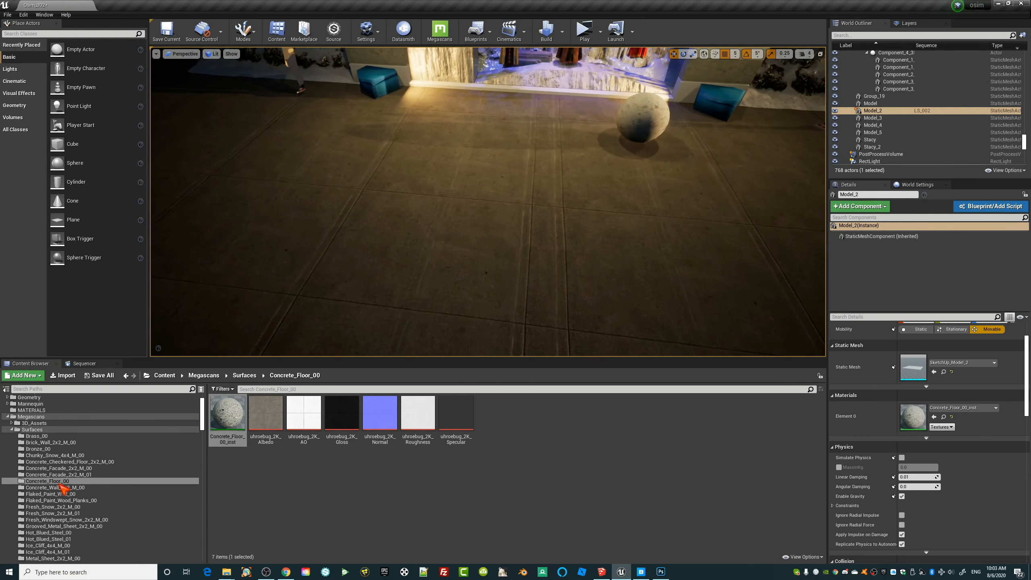
Apply the Concrete_Wall_2x2_M_00 material to the floor section beneath the sphere
click(61, 487)
click(227, 413)
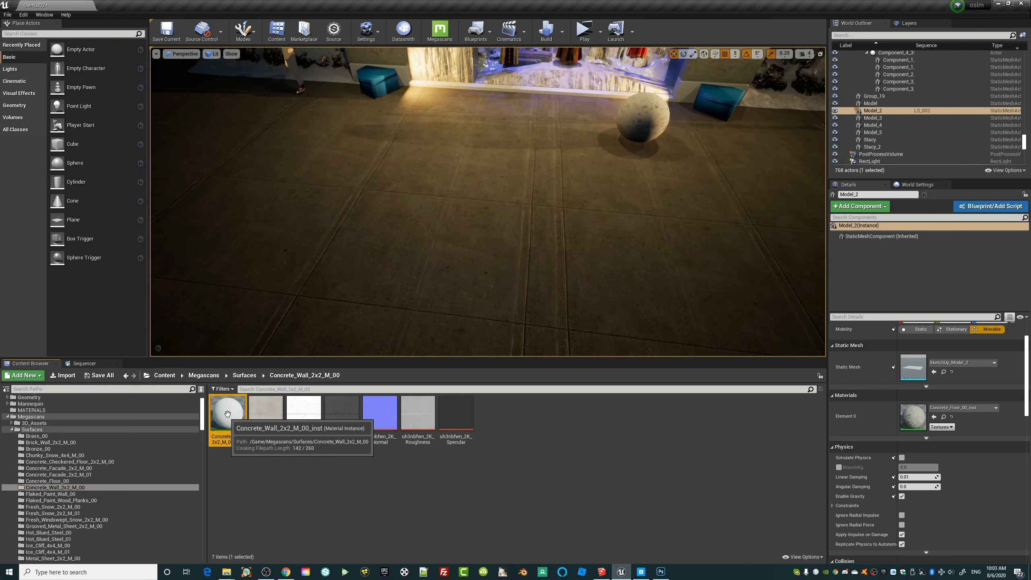
drag(227, 414, 573, 234)
key(d)
right_drag(574, 233, 515, 237)
Open the Concrete_Wall_2x2_M_00 material instance and set its Tiling X and Tiling Y to 1
double_click(226, 417)
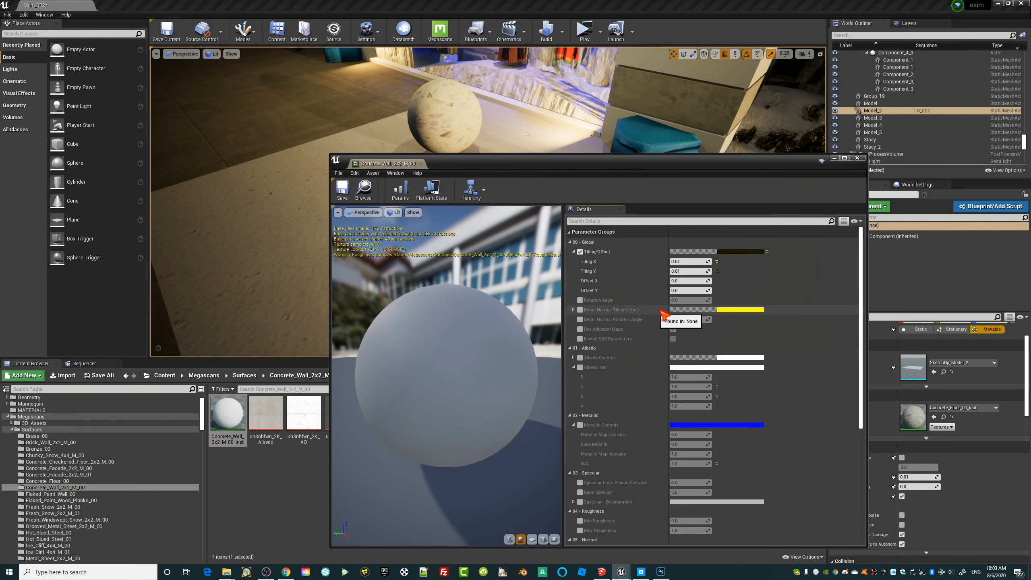
text(1)
key(Tab)
text(1)
key(Return)
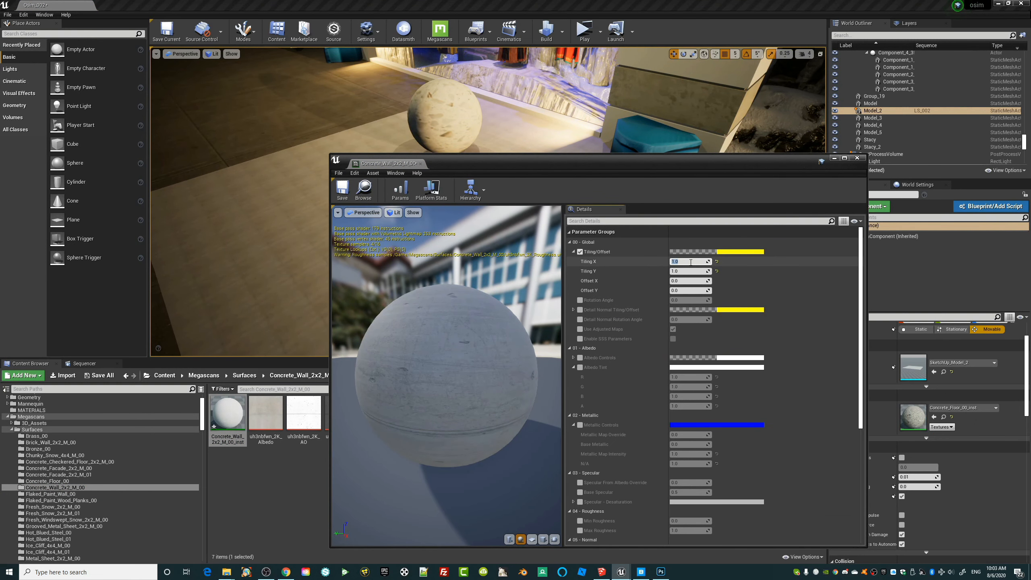
Set the concrete wall material's Tiling X and Tiling Y to 0.1 and close the material editor
click(690, 261)
text(0.1)
key(Tab)
text(0.1)
key(Return)
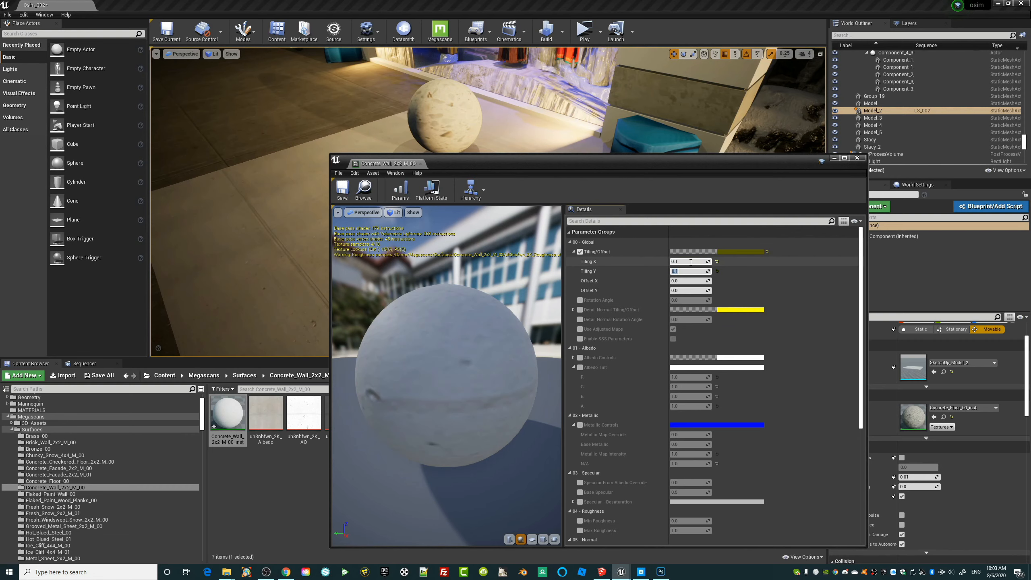
click(856, 158)
Examine the new floor material along the storefront and select the light concrete floor section beneath the sphere
alt+drag(487, 202, 426, 162)
right_drag(487, 202, 532, 166)
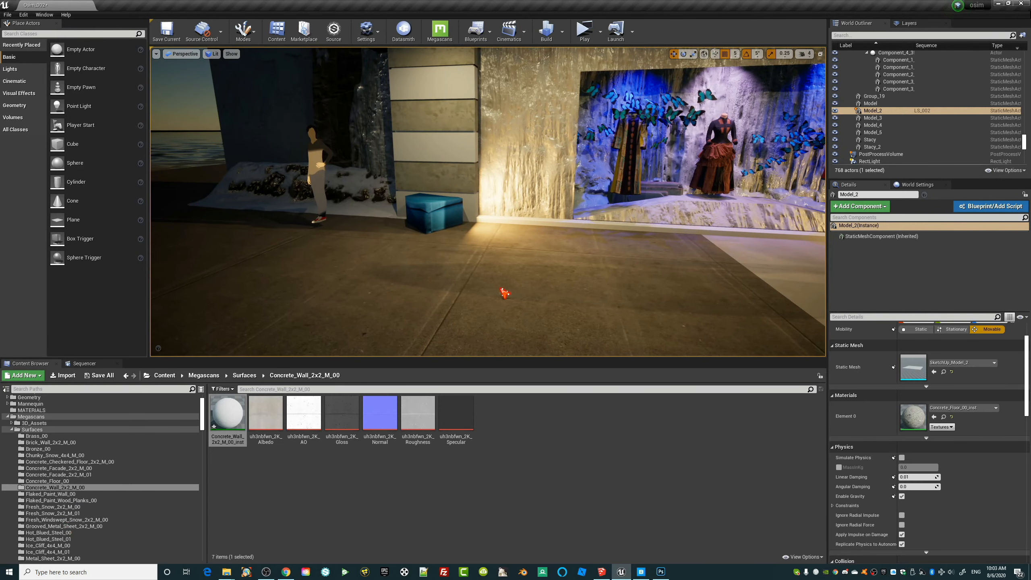
drag(580, 293, 661, 302)
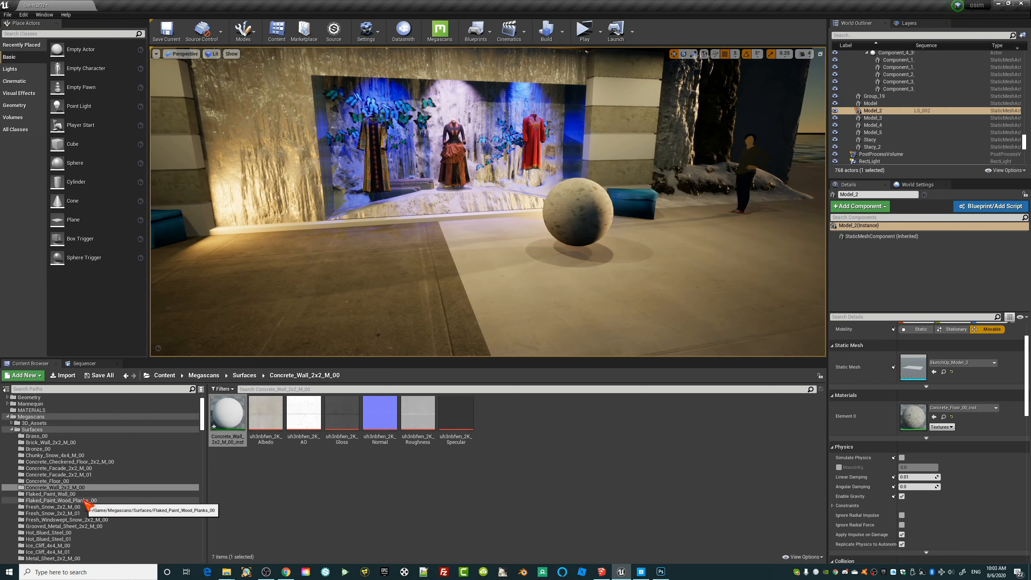
scroll(86, 504, down, 2)
click(485, 280)
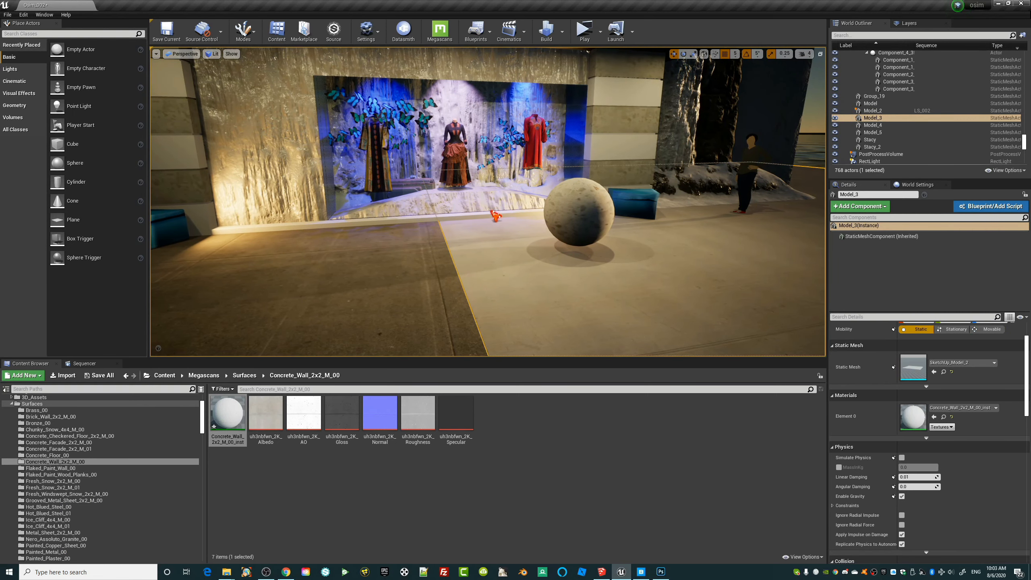
Apply the Flaked_Paint_Wall_00 material to the sphere on the storefront floor
right_drag(675, 186, 765, 228)
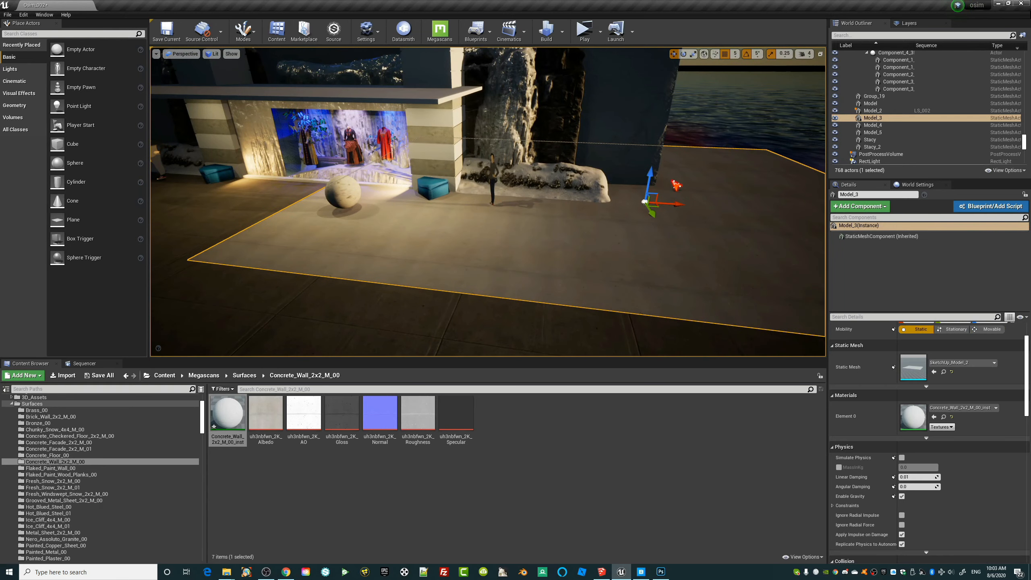
mouse_move(651, 173)
mouse_down()
mouse_move(649, 199)
mouse_move(649, 174)
mouse_up()
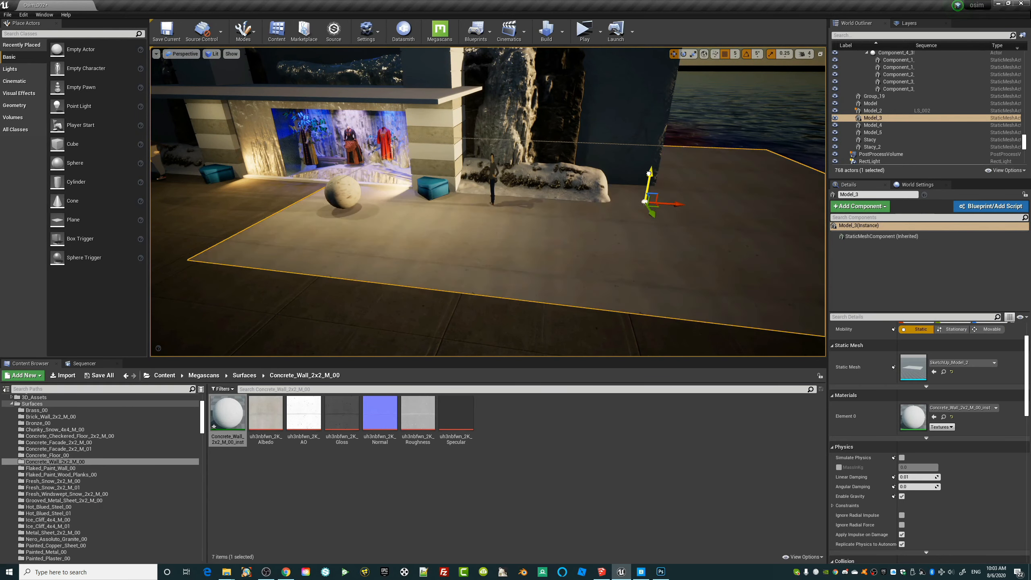
right_drag(577, 215, 665, 219)
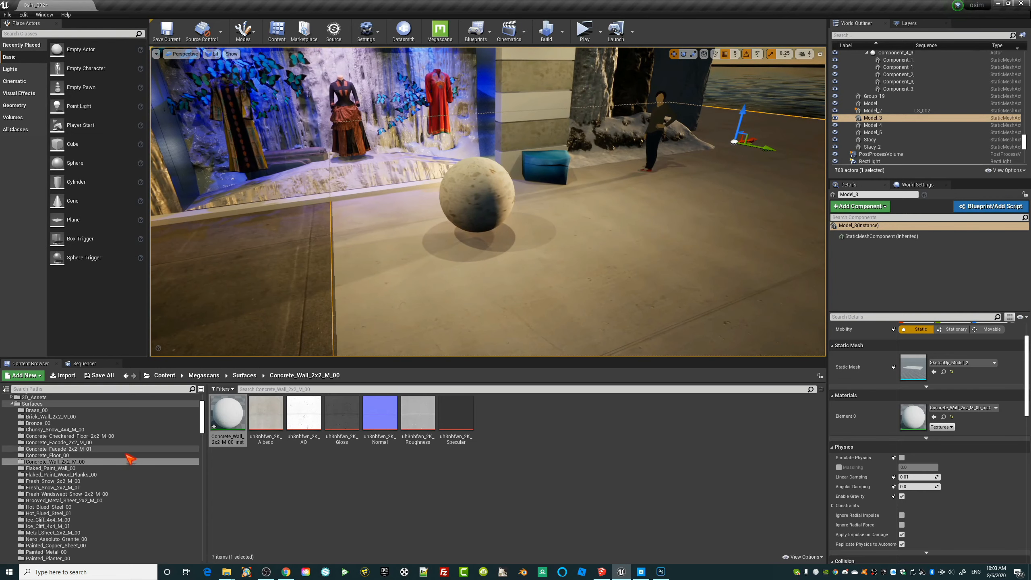
click(51, 468)
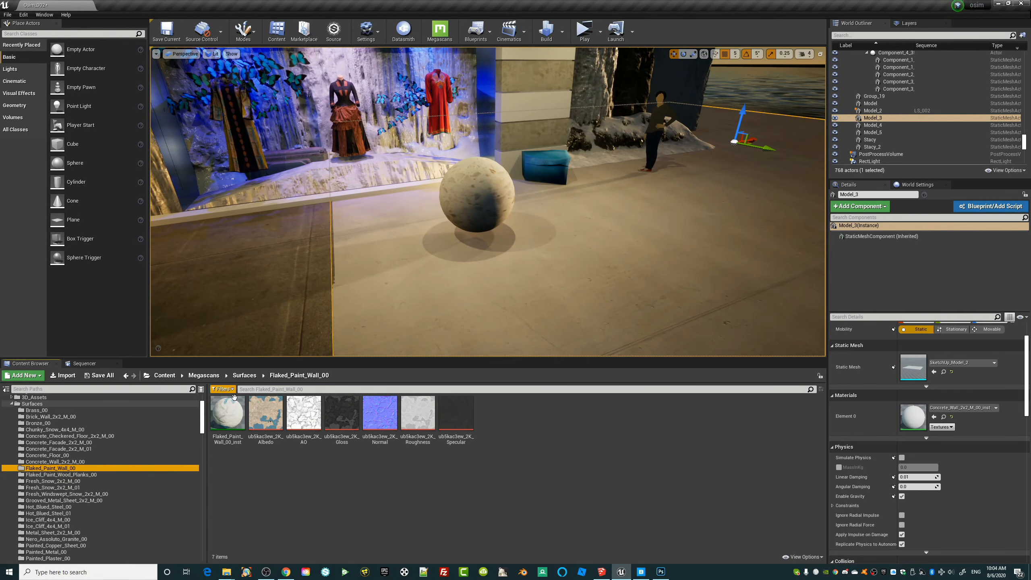
mouse_move(227, 412)
mouse_down()
mouse_move(440, 214)
mouse_move(474, 222)
mouse_up()
right_drag(481, 239, 463, 236)
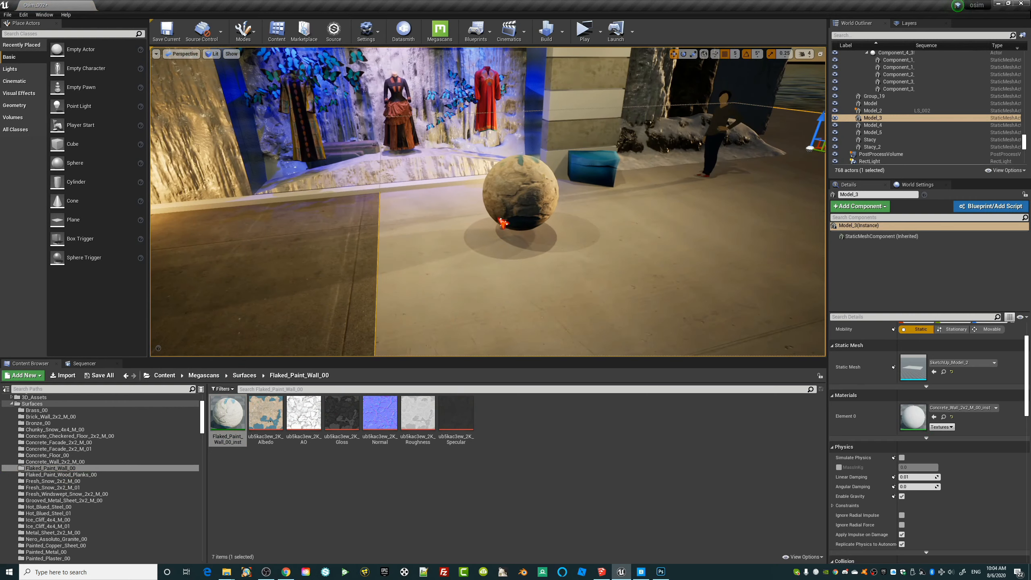
Select the sphere and browse the Megascans surface folders, including Painted_Plaster_00, Skated_Frozen_Lake_3x3_M_00 and Ice_Cliff_4x4_M_01, for another material
click(499, 221)
right_drag(541, 234, 479, 234)
scroll(74, 485, down, 3)
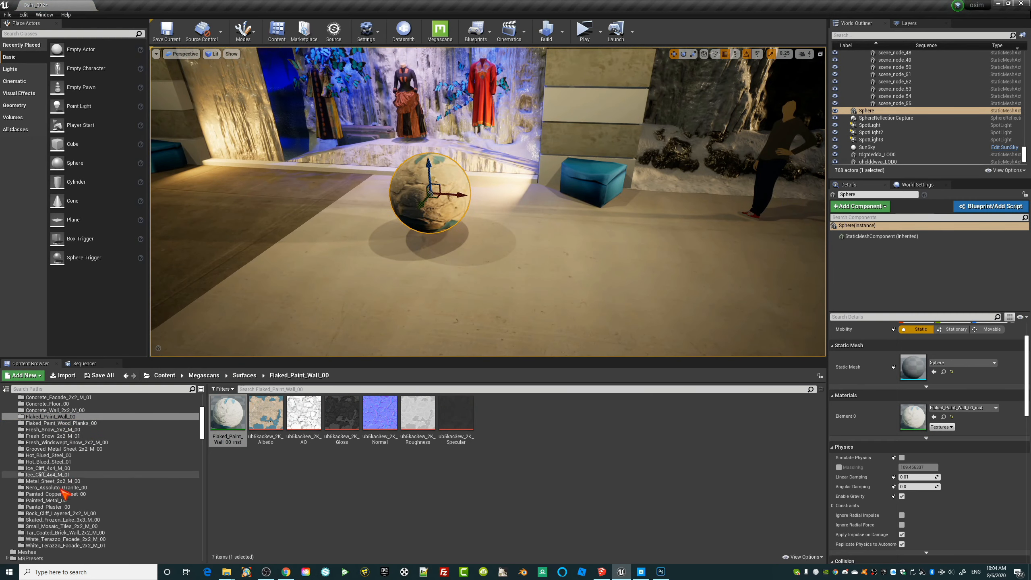
click(63, 507)
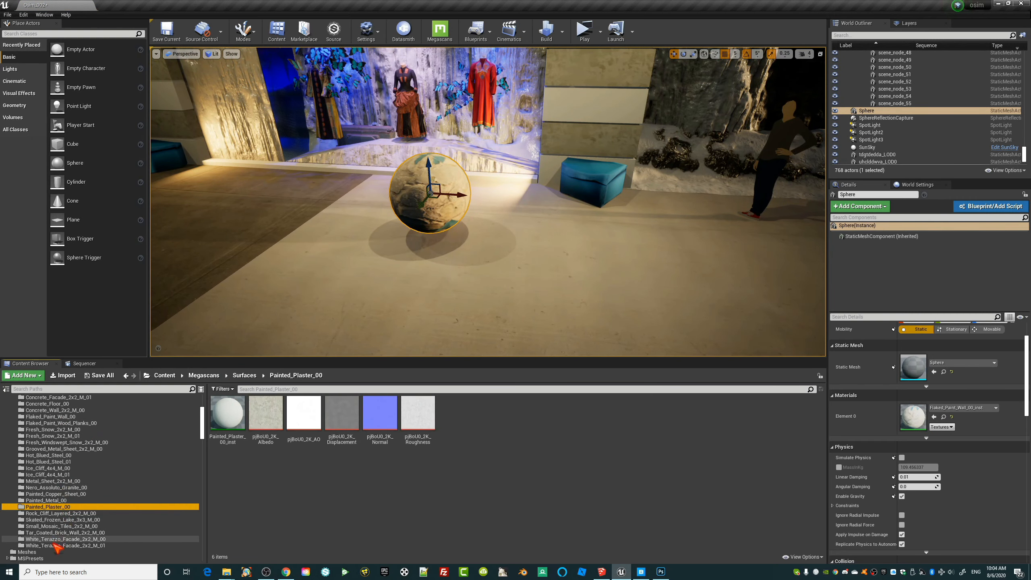
click(40, 545)
click(53, 526)
click(49, 519)
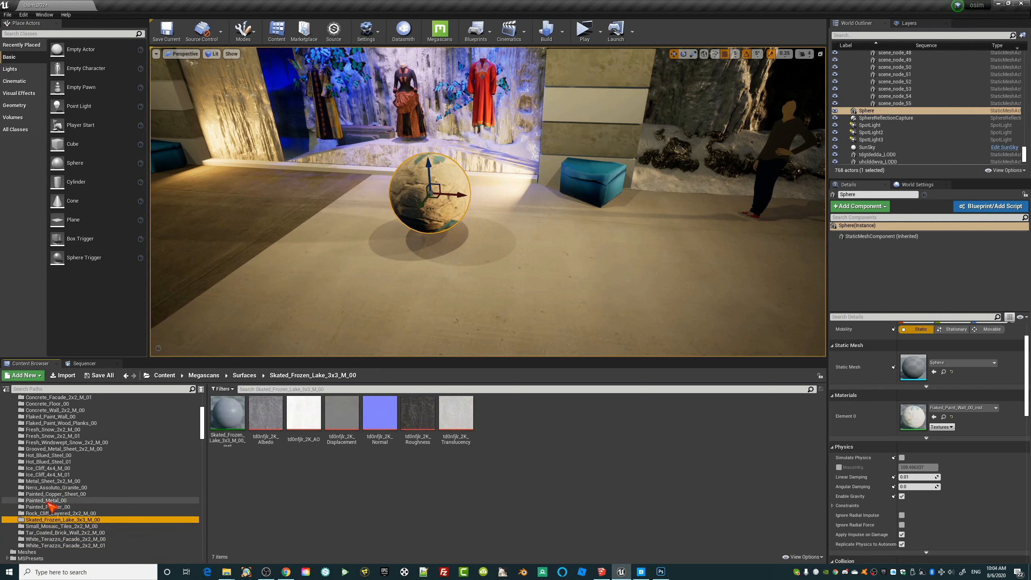
click(43, 500)
click(50, 474)
scroll(56, 441, up, 1)
scroll(59, 444, up, 3)
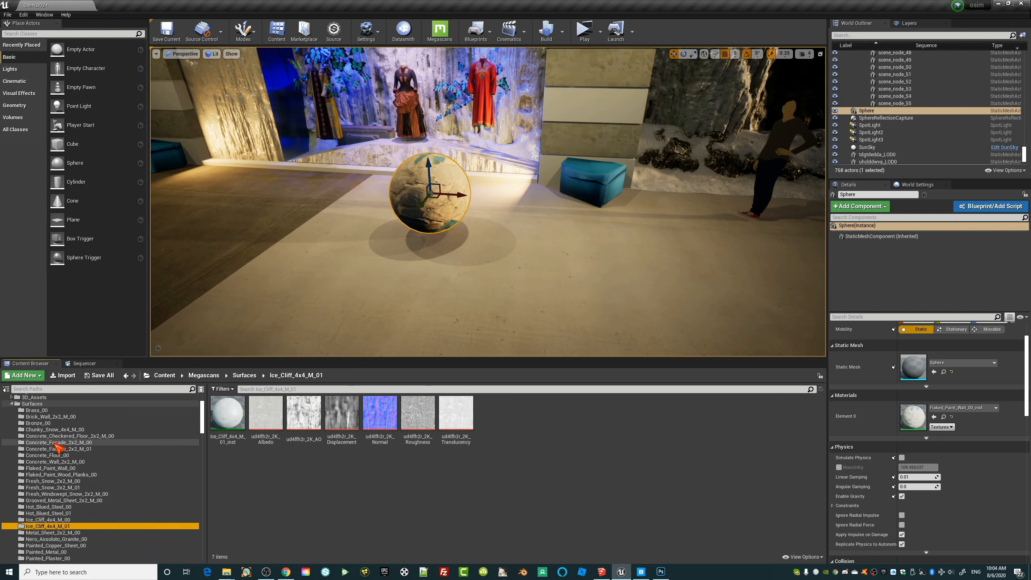
Apply the Bronze_00 material to the sphere and shift it along the floor in front of the shop window
click(38, 422)
drag(221, 411, 432, 222)
right_drag(451, 270, 352, 250)
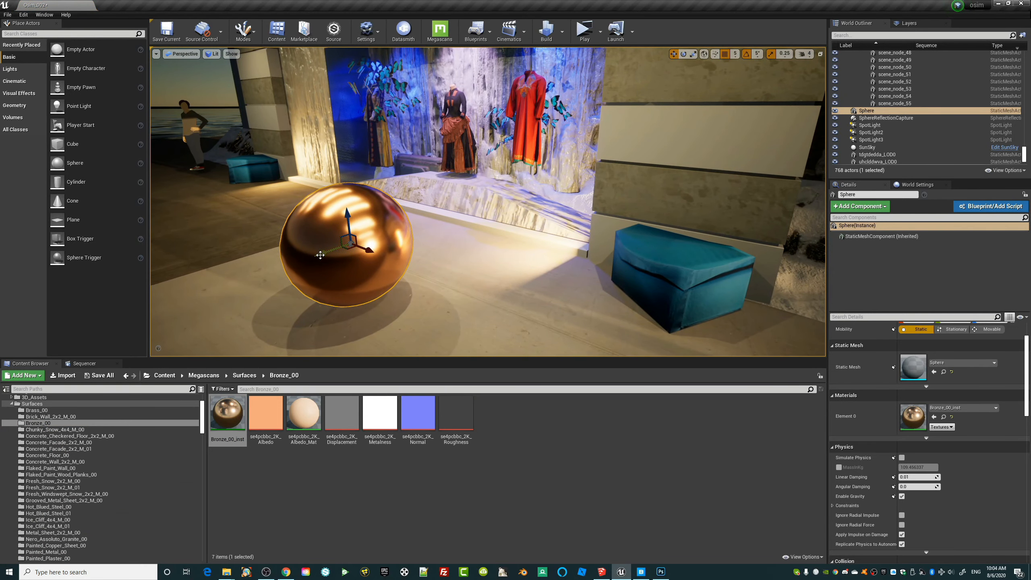
drag(320, 255, 389, 232)
right_drag(440, 225, 275, 158)
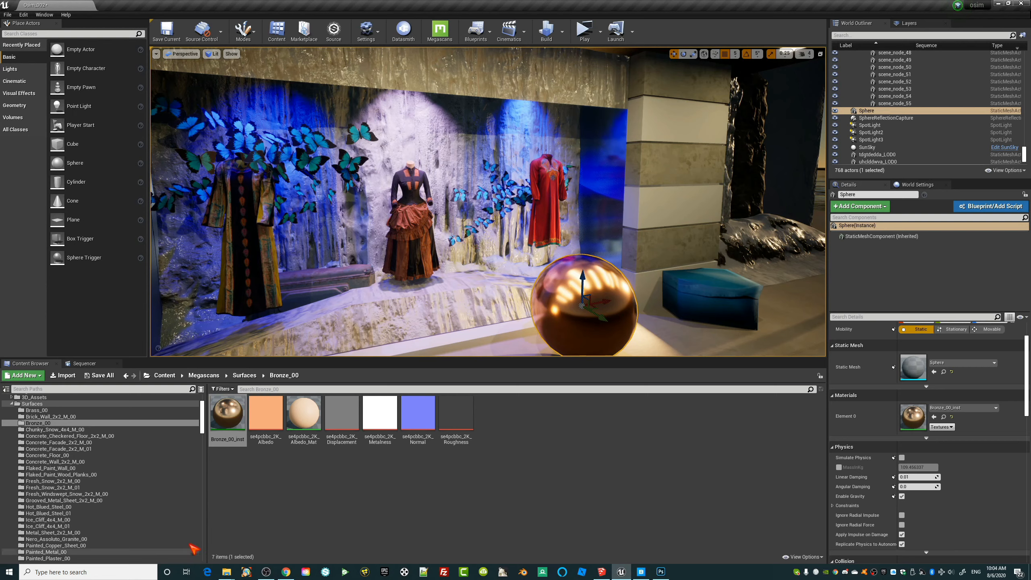
Show the LS_002 sequence, set the viewport to look through CineCameraActor1 and move the playhead to frame 5
click(84, 364)
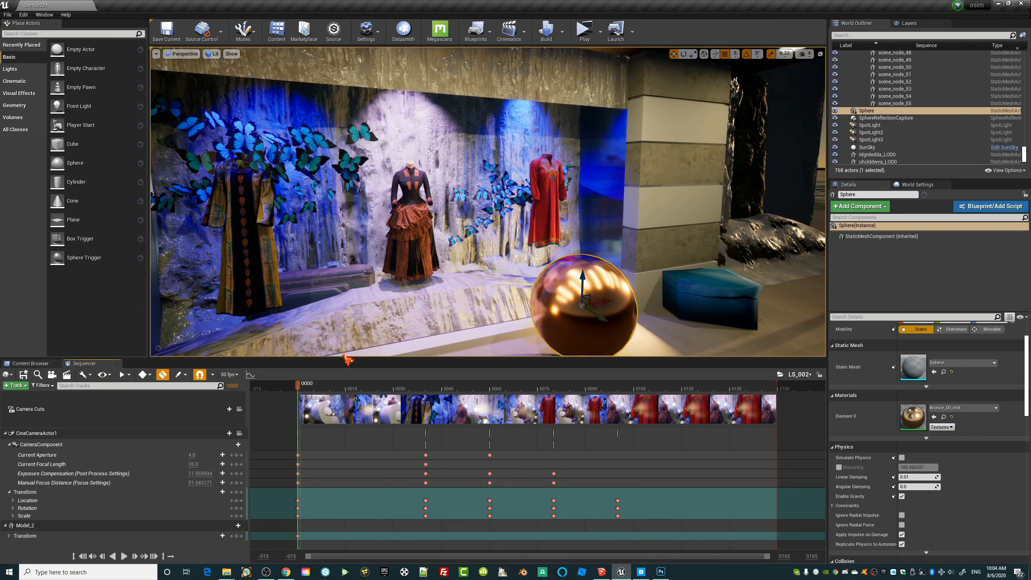
drag(315, 387, 343, 388)
click(181, 53)
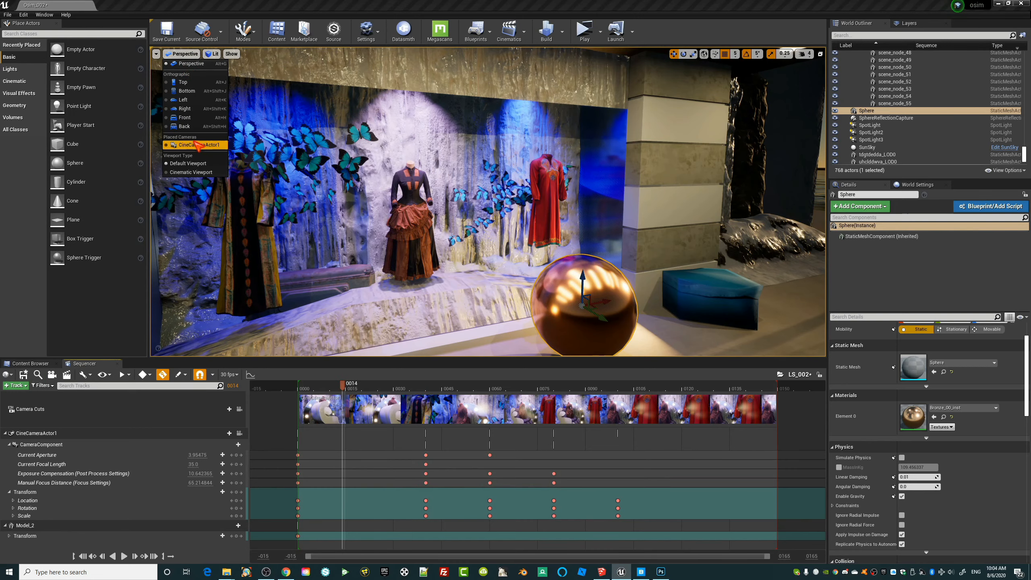
click(195, 144)
mouse_move(350, 390)
mouse_down()
mouse_move(594, 409)
mouse_move(315, 408)
mouse_up()
Switch to SketchUp and examine the original OSIM storefront model from an angled view
click(601, 571)
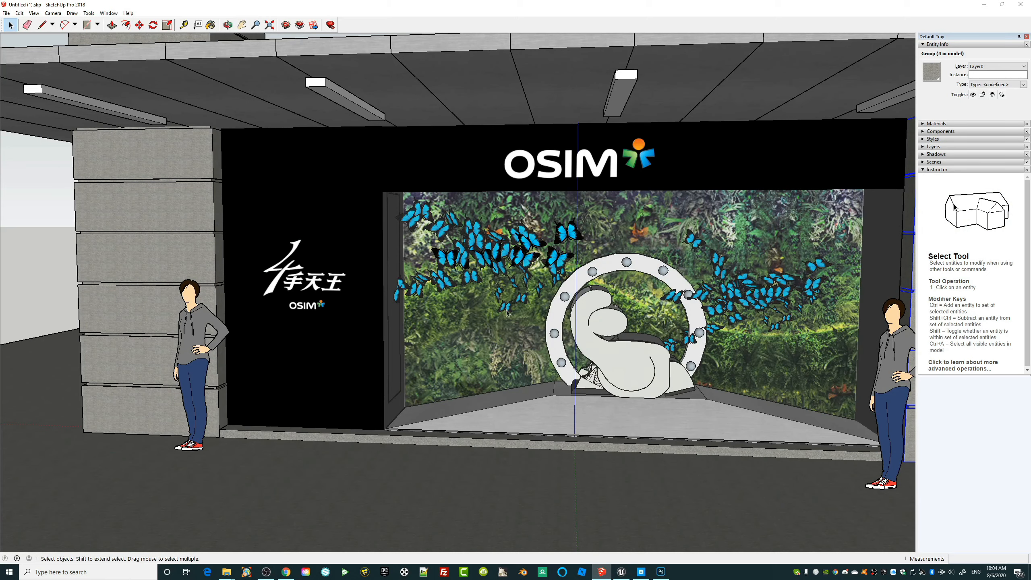
key(o)
mouse_move(757, 281)
middle_down()
mouse_move(385, 325)
mouse_move(467, 309)
mouse_move(894, 279)
mouse_move(913, 260)
middle_up()
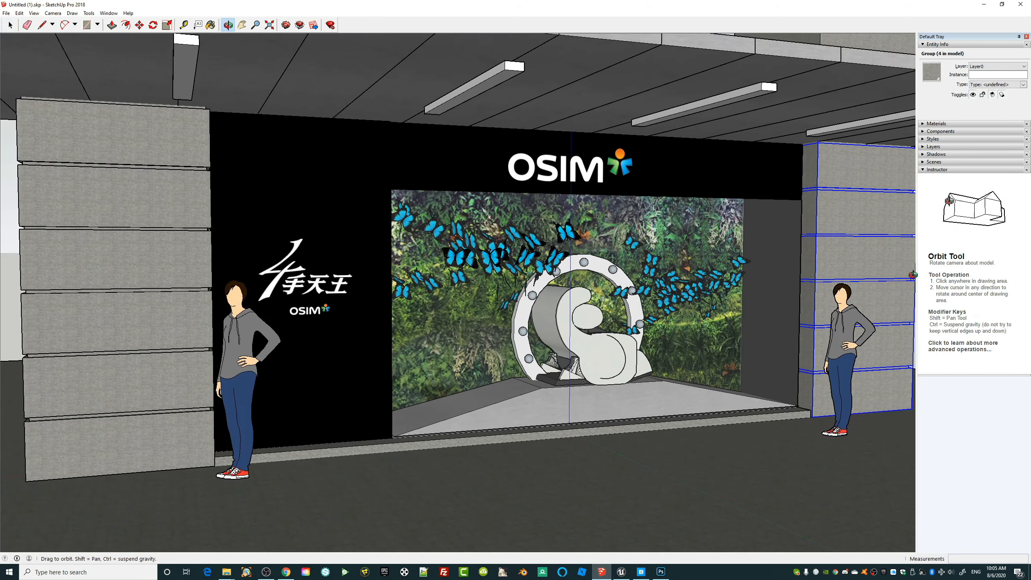
key(space)
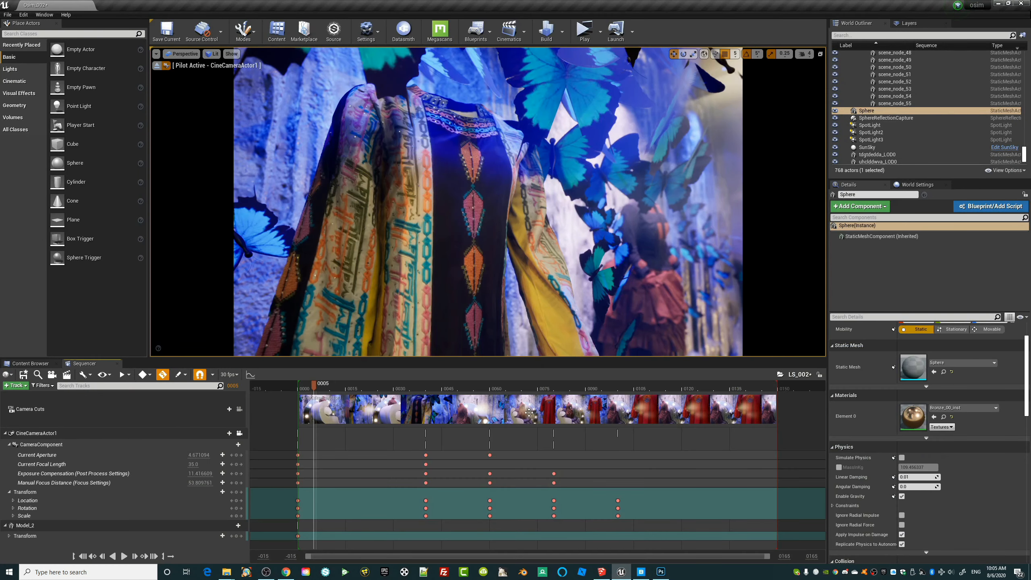
Scrub through the LS_002 sequence to review the camera animation across the garments and return to frame 0
drag(313, 384, 598, 408)
drag(516, 409, 489, 411)
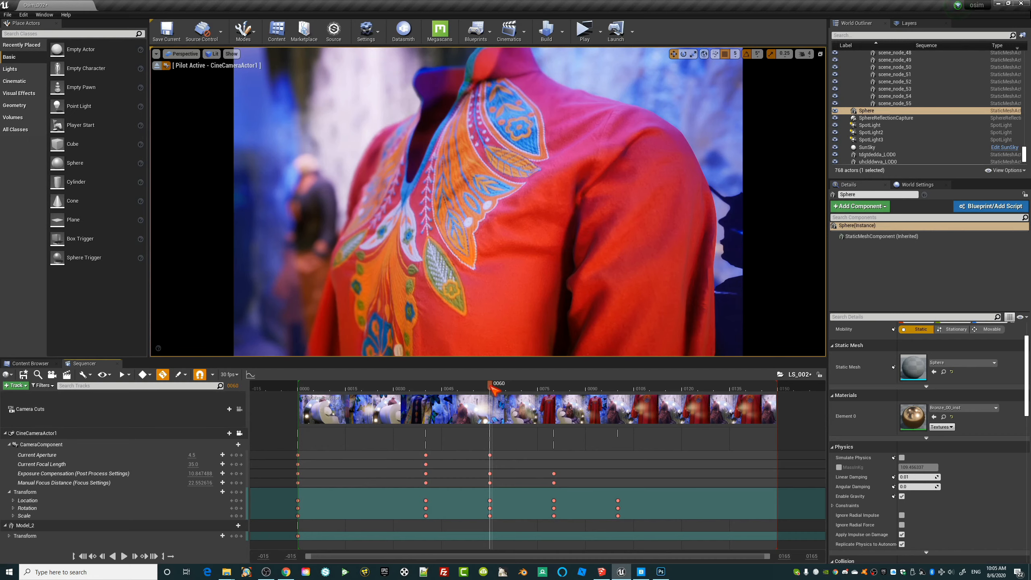
drag(545, 391, 521, 391)
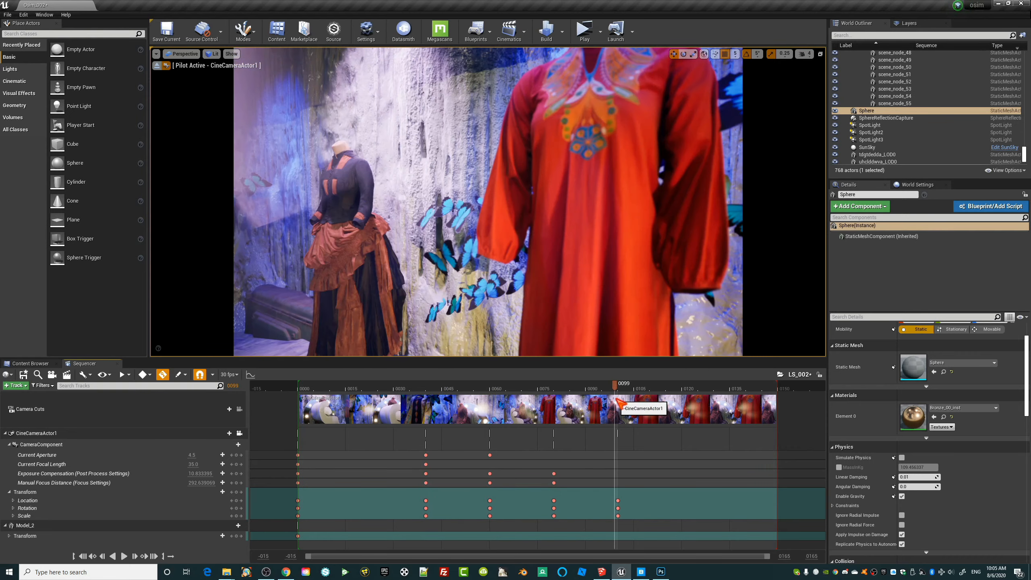
drag(427, 395, 301, 391)
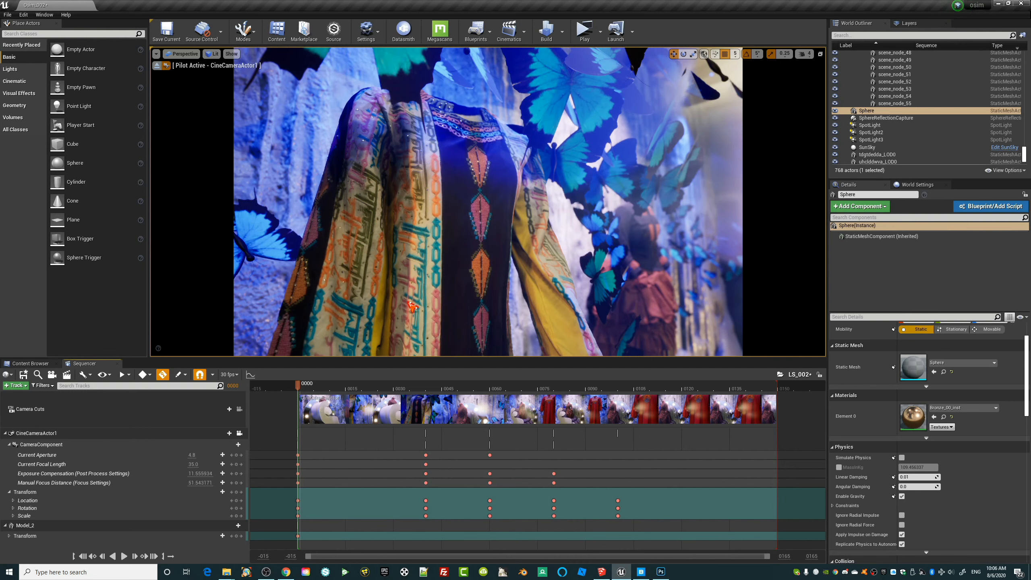
mouse_move(307, 388)
mouse_down()
mouse_move(635, 389)
mouse_move(304, 390)
mouse_up()
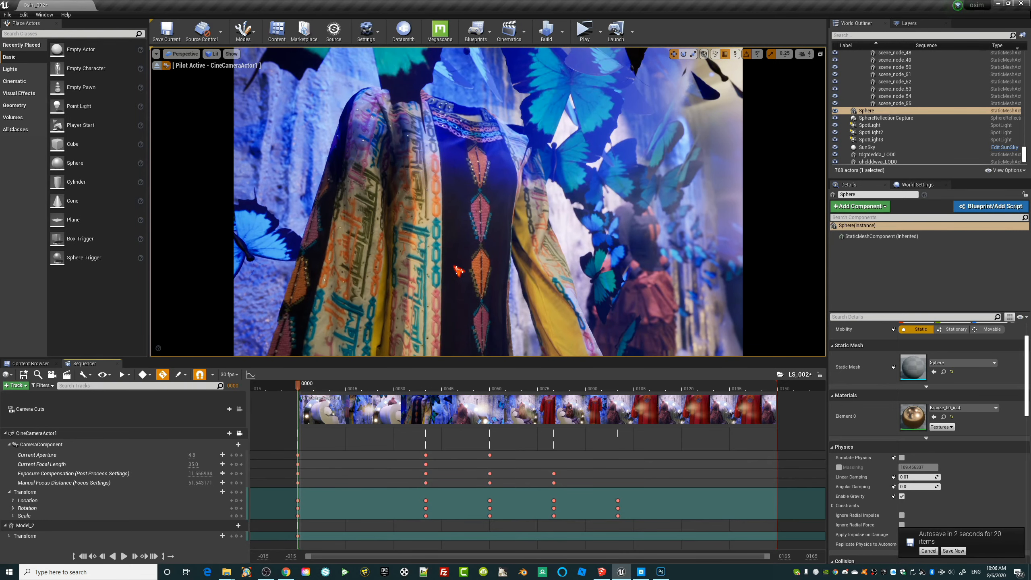